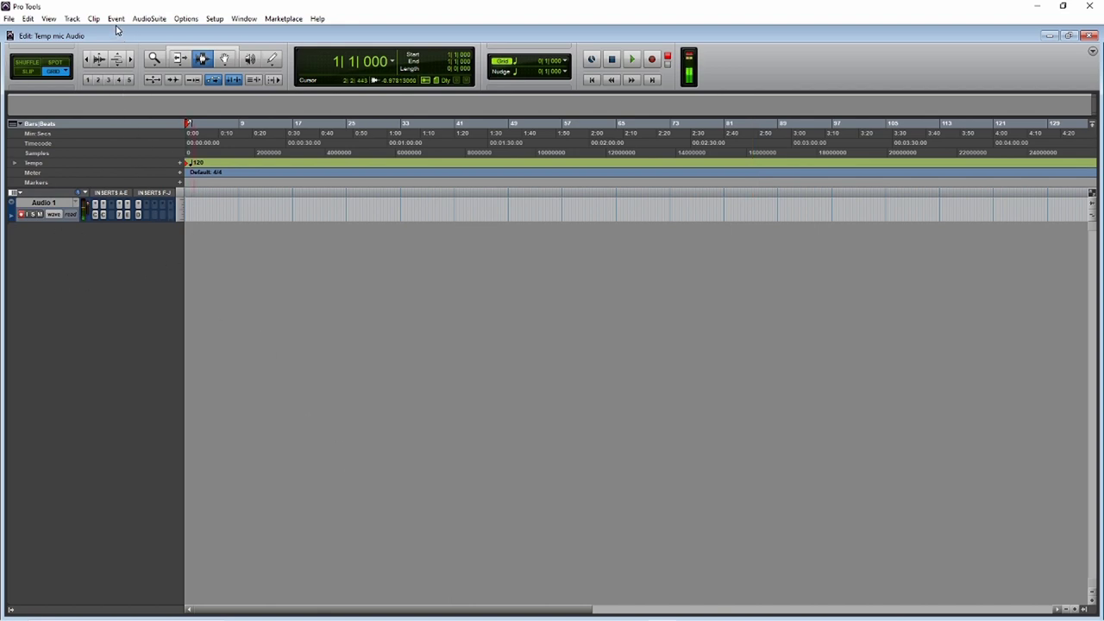
Create four new stereo instrument tracks in ticks.
{"action": "left_click", "coordinate": [72, 18]}
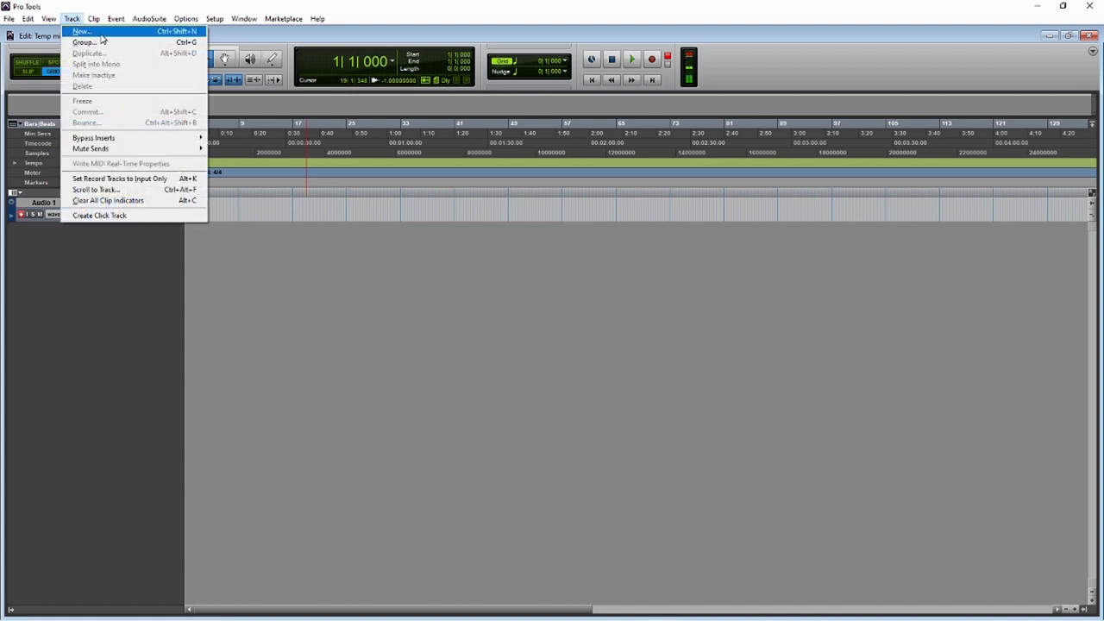
{"action": "left_click", "coordinate": [99, 33]}
{"action": "left_click", "coordinate": [501, 216]}
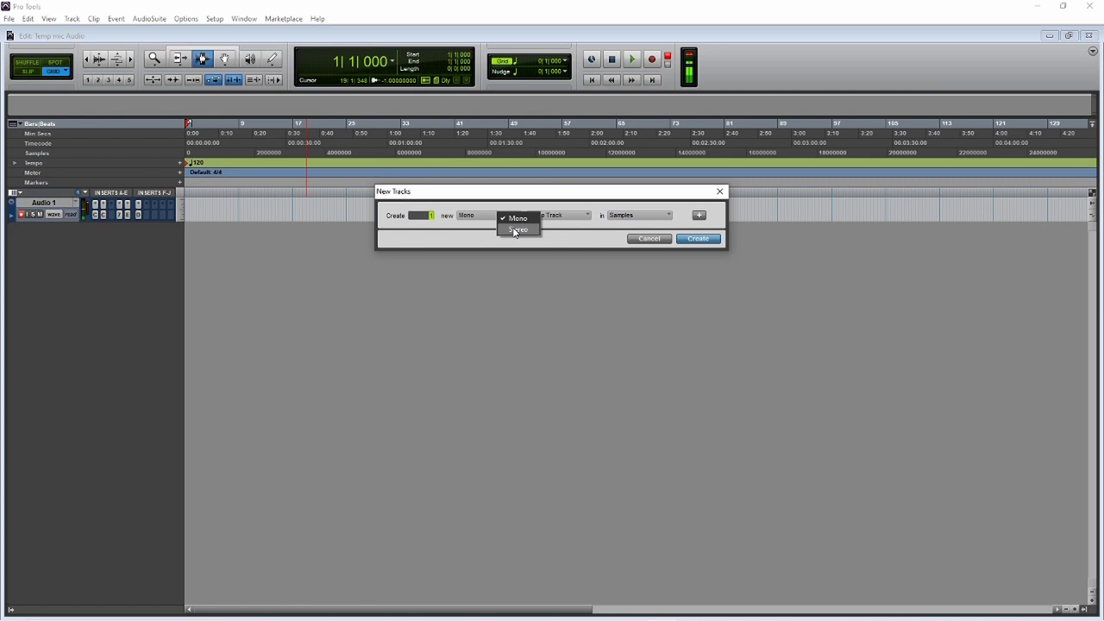
{"action": "left_click", "coordinate": [515, 230]}
{"action": "left_click", "coordinate": [569, 216]}
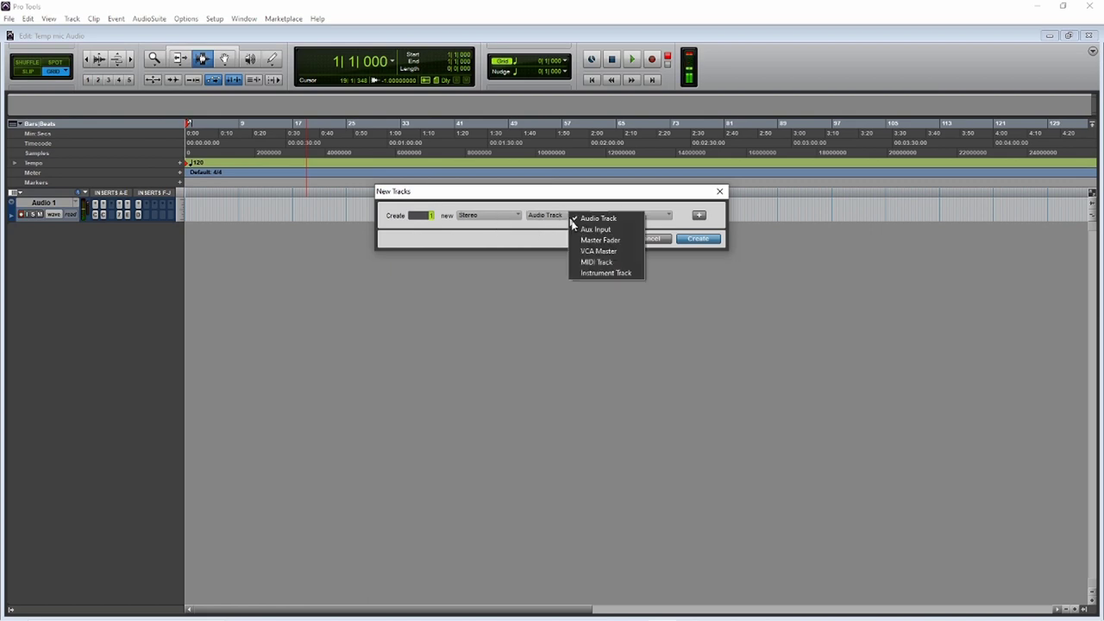
{"action": "left_click", "coordinate": [589, 274]}
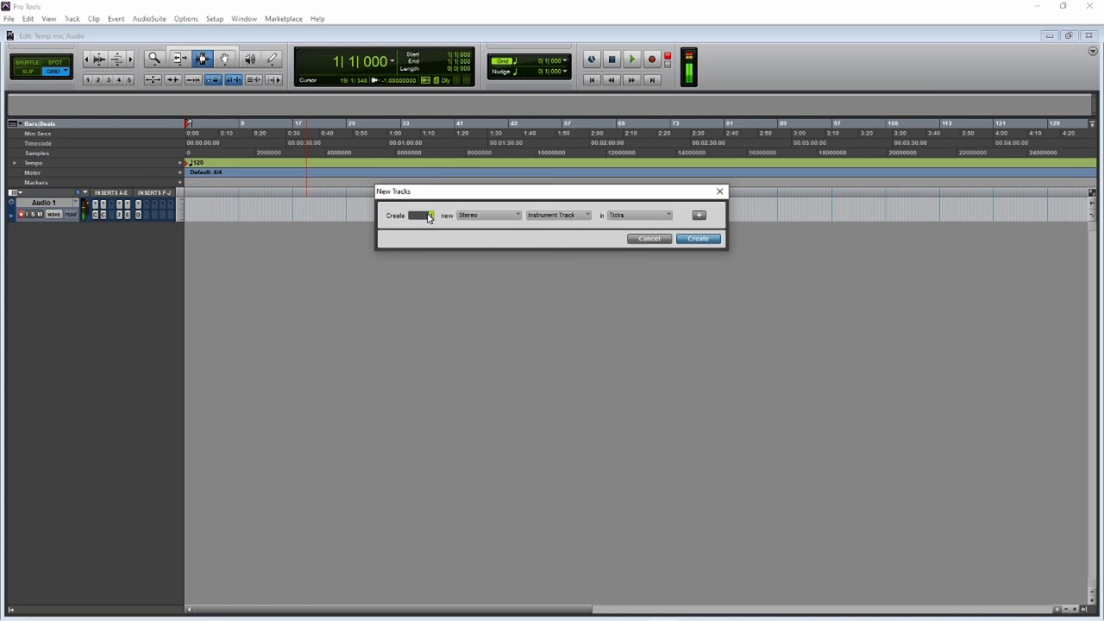
{"action": "left_click", "coordinate": [706, 240]}
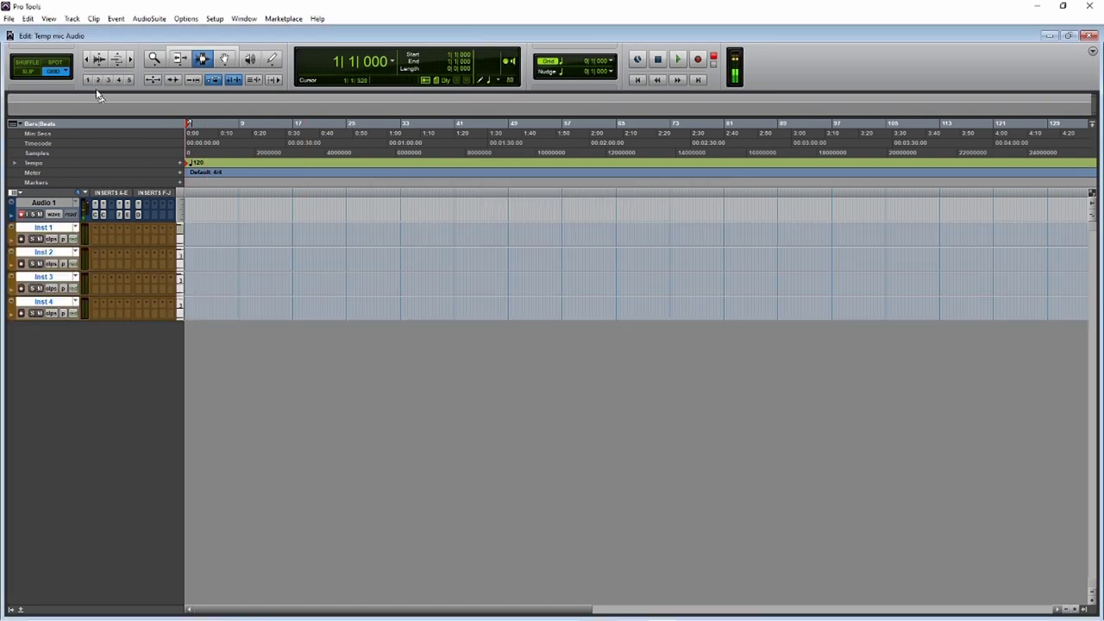
Create one new stereo aux input track in samples.
{"action": "left_click", "coordinate": [71, 18]}
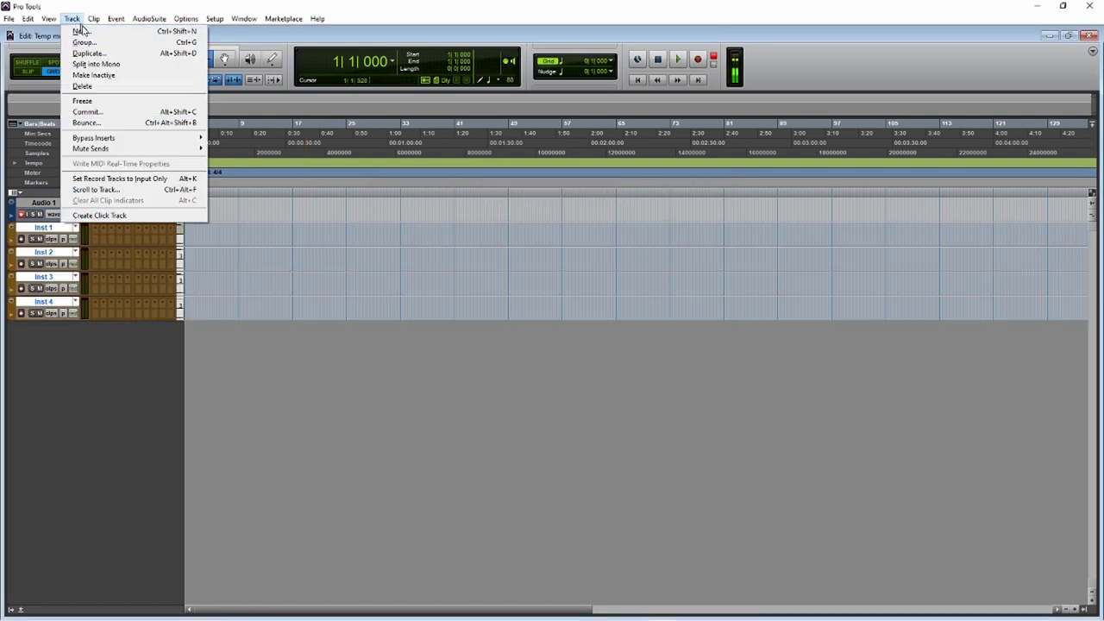
{"action": "left_click", "coordinate": [77, 29]}
{"action": "left_click", "coordinate": [498, 219]}
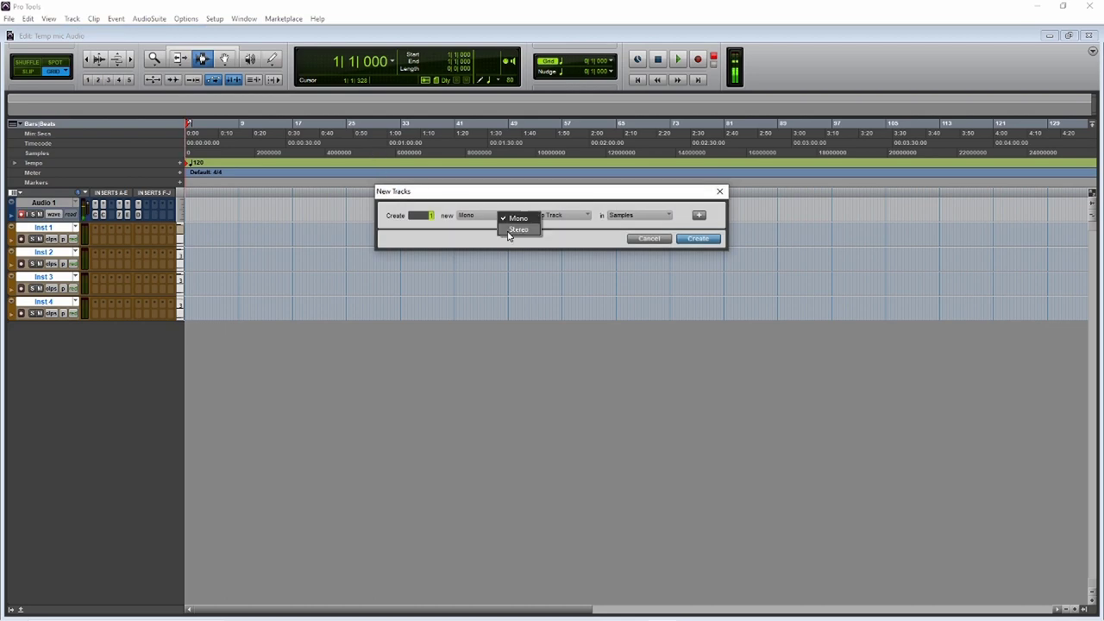
{"action": "left_click", "coordinate": [507, 229]}
{"action": "left_click", "coordinate": [567, 215]}
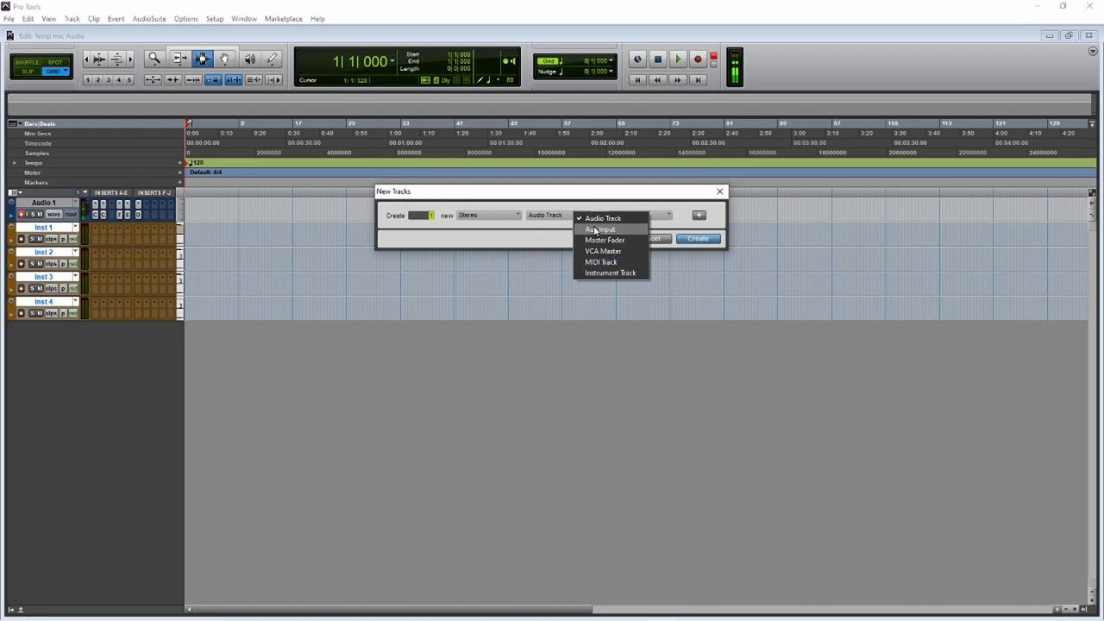
{"action": "left_click", "coordinate": [611, 230]}
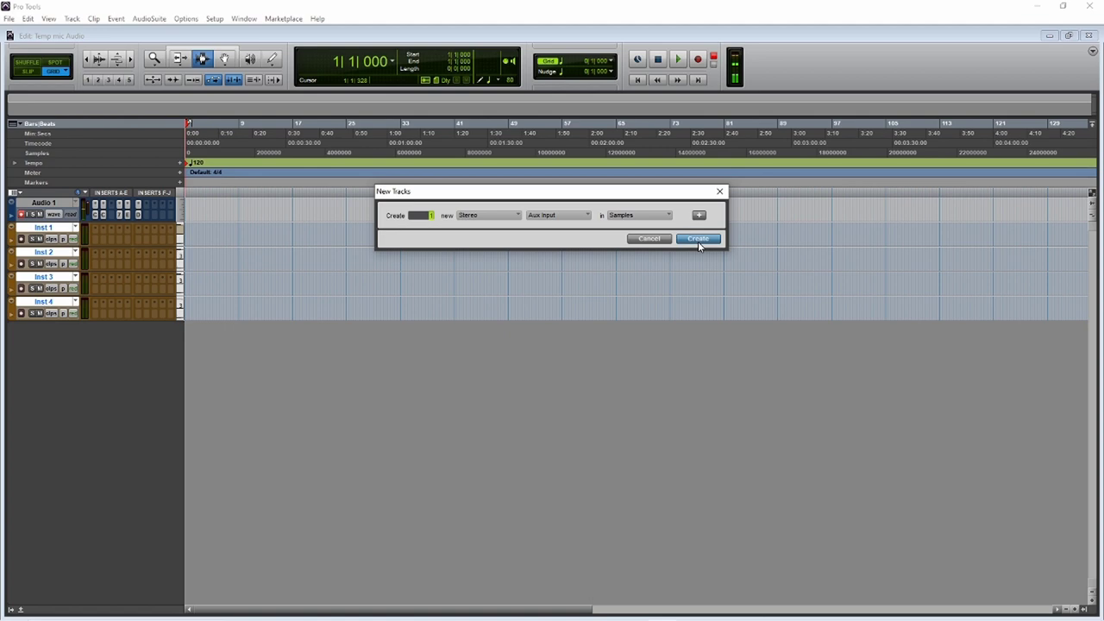
{"action": "left_click", "coordinate": [698, 240]}
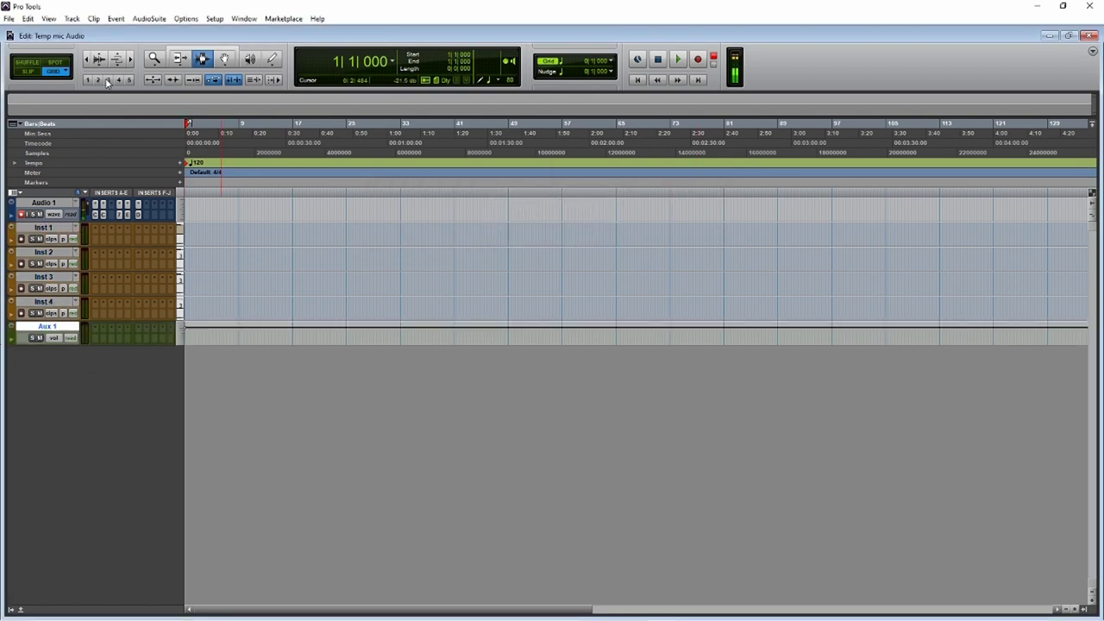
Create a click track and switch to the Mix window.
{"action": "left_click", "coordinate": [71, 18]}
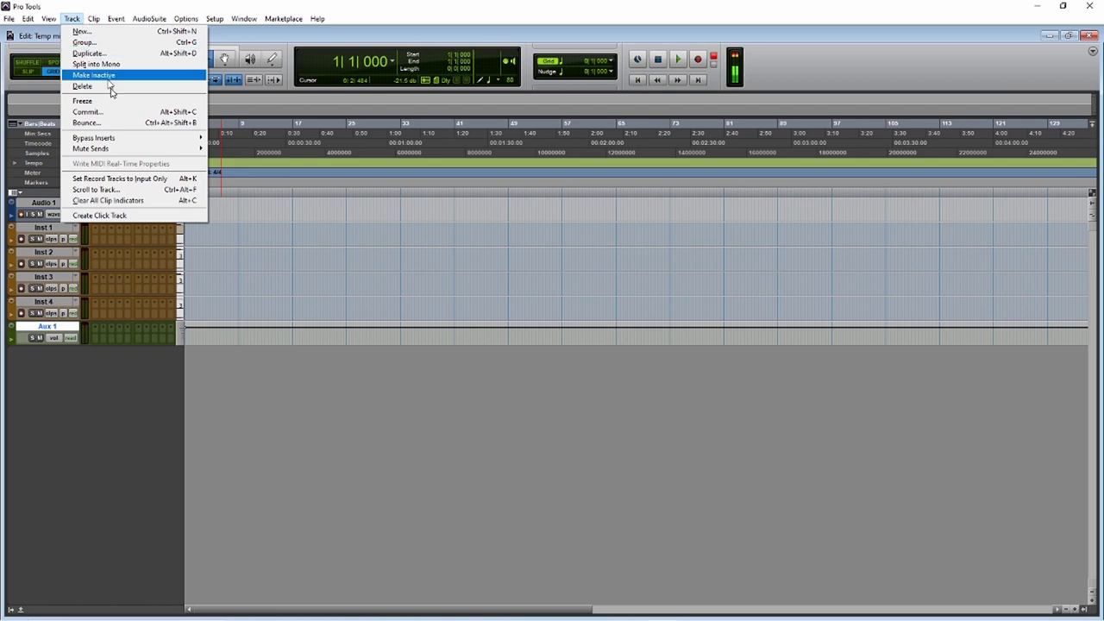
{"action": "left_click", "coordinate": [156, 216]}
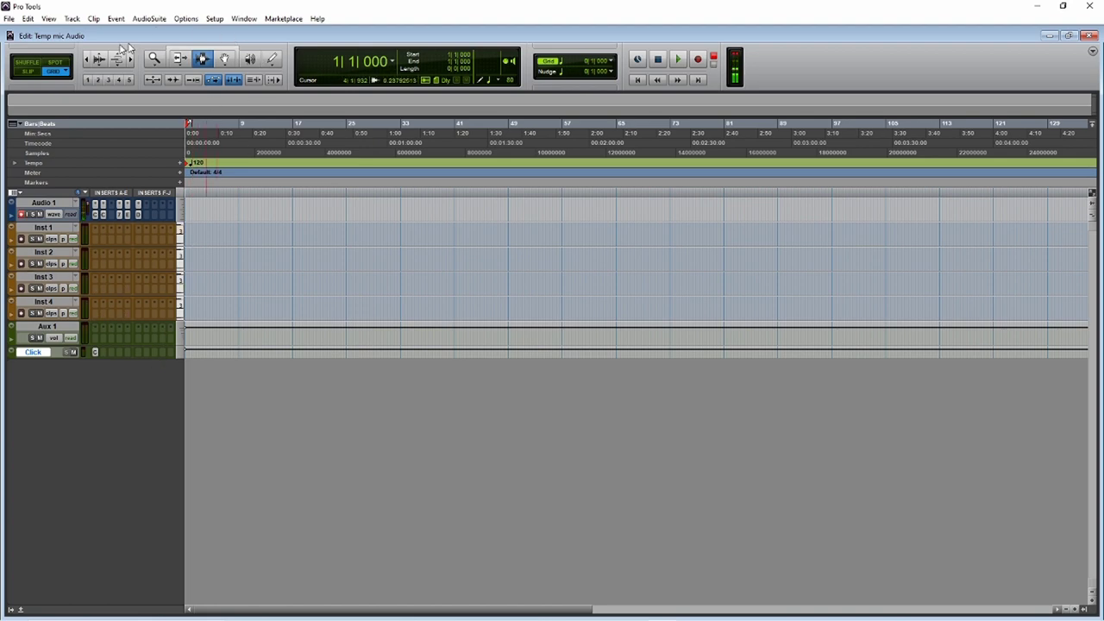
{"action": "left_click", "coordinate": [252, 21]}
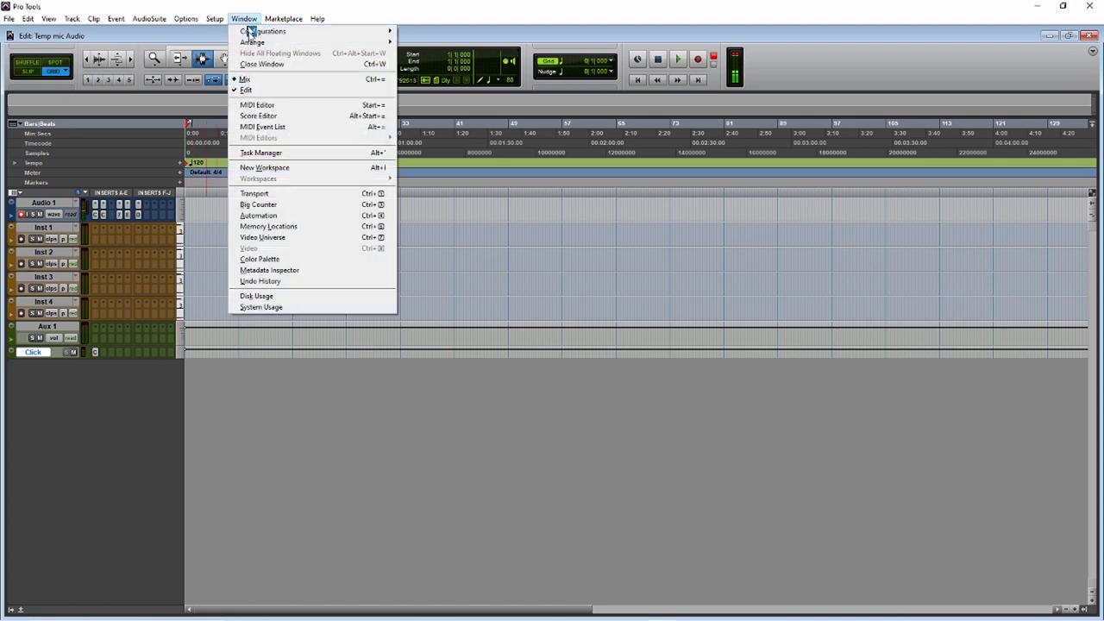
{"action": "left_click", "coordinate": [267, 78]}
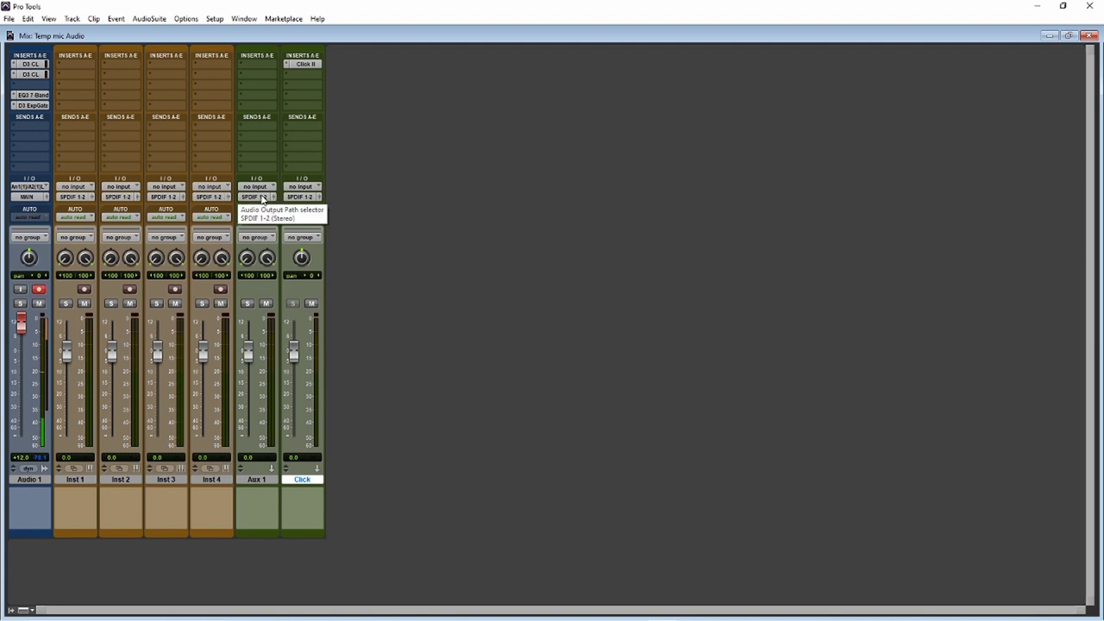
Set the outputs of the Aux 1 and Click tracks to MAIN (Stereo), Analog 1 / Analog 2.
{"action": "left_click", "coordinate": [262, 197]}
{"action": "mouse_move", "coordinate": [303, 220]}
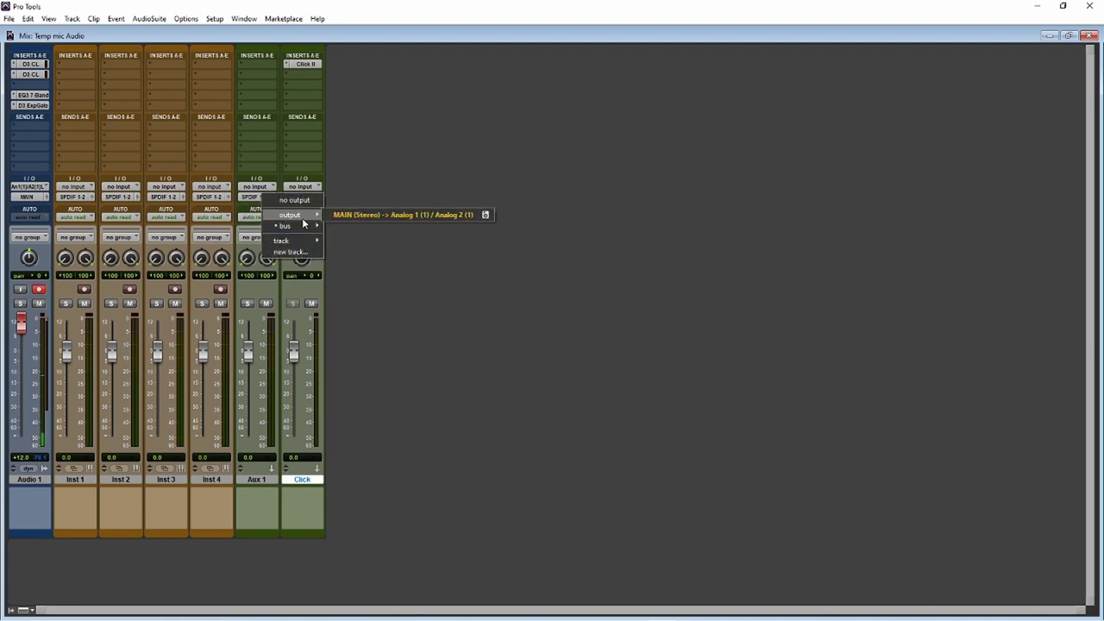
{"action": "left_click", "coordinate": [373, 216]}
{"action": "left_click", "coordinate": [302, 197]}
{"action": "mouse_move", "coordinate": [349, 219]}
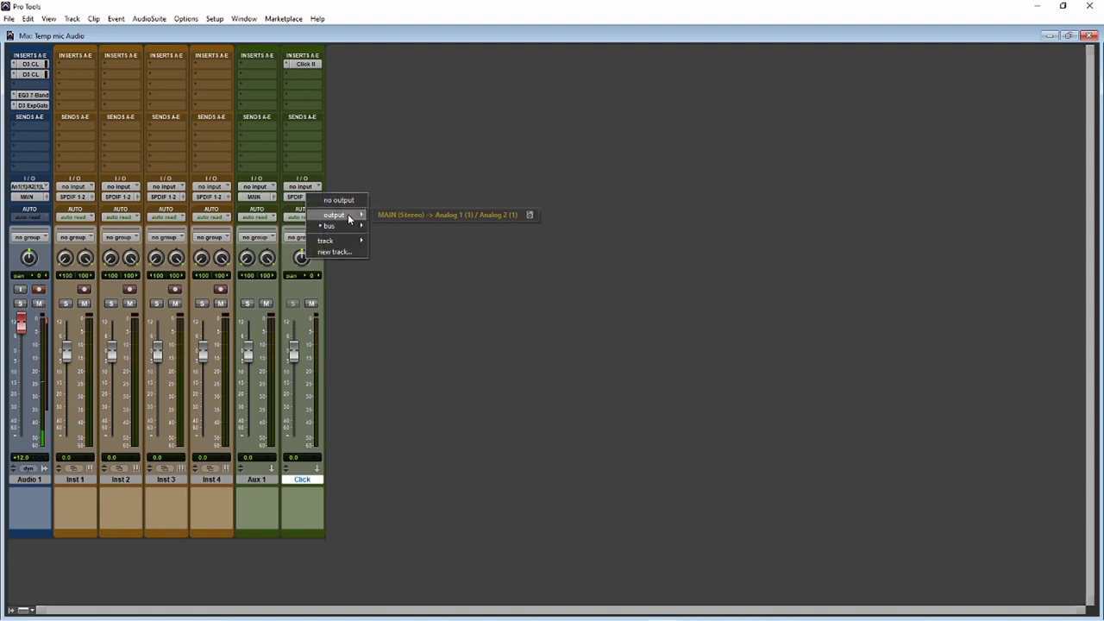
{"action": "left_click", "coordinate": [385, 215]}
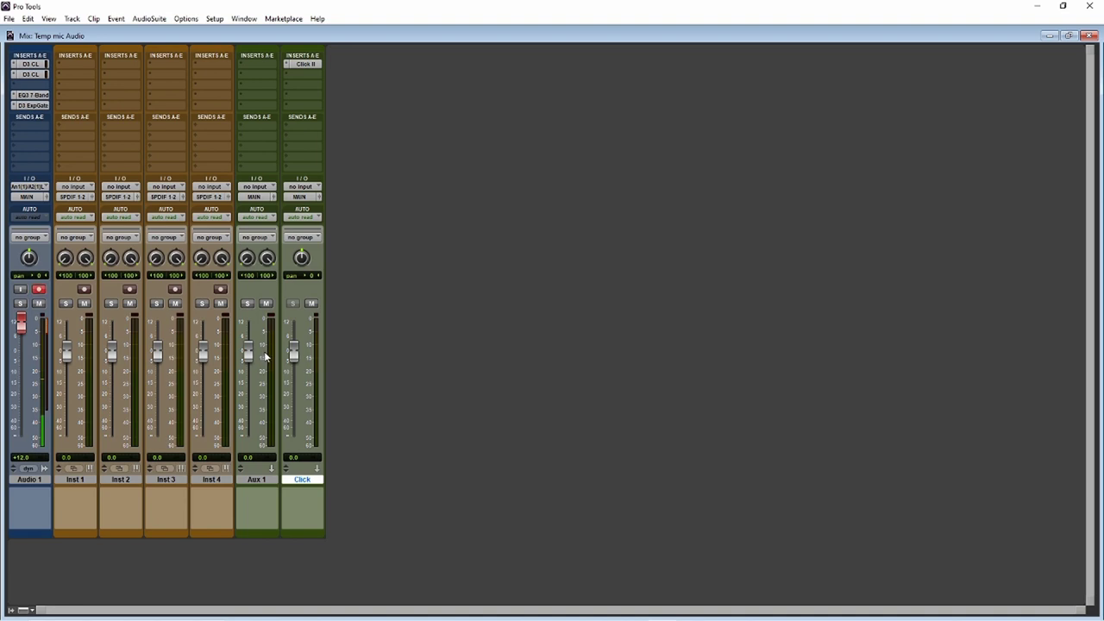
Set the Aux 1 input to Bus 1-2 (Stereo) and route all four instrument tracks' outputs to that bus.
{"action": "left_click", "coordinate": [261, 189]}
{"action": "mouse_move", "coordinate": [308, 221]}
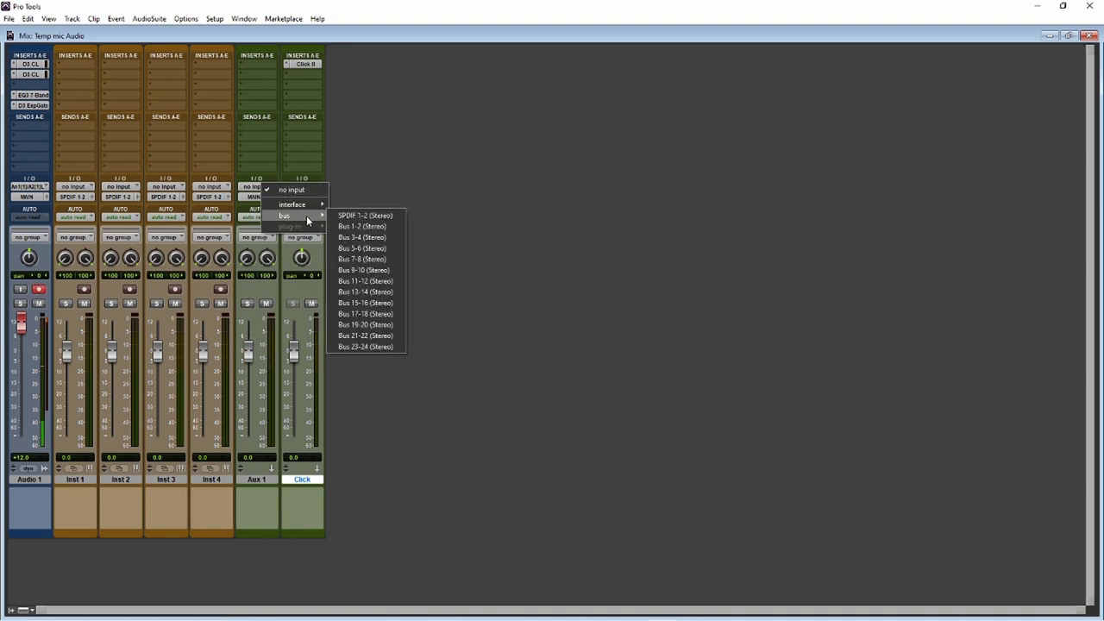
{"action": "left_click", "coordinate": [371, 227]}
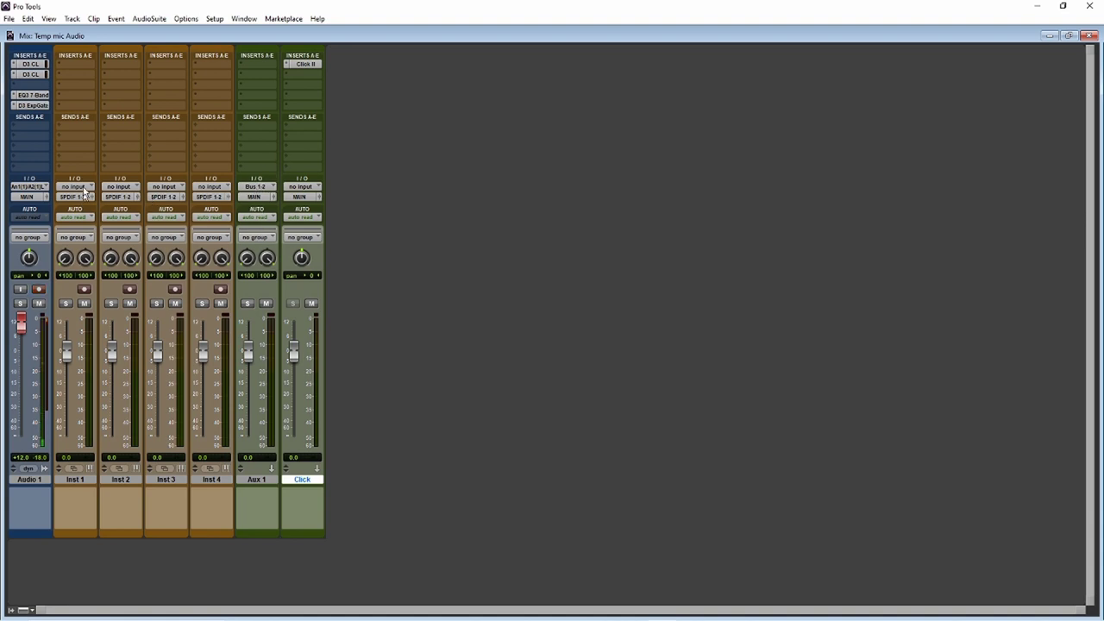
{"action": "left_click", "coordinate": [84, 198]}
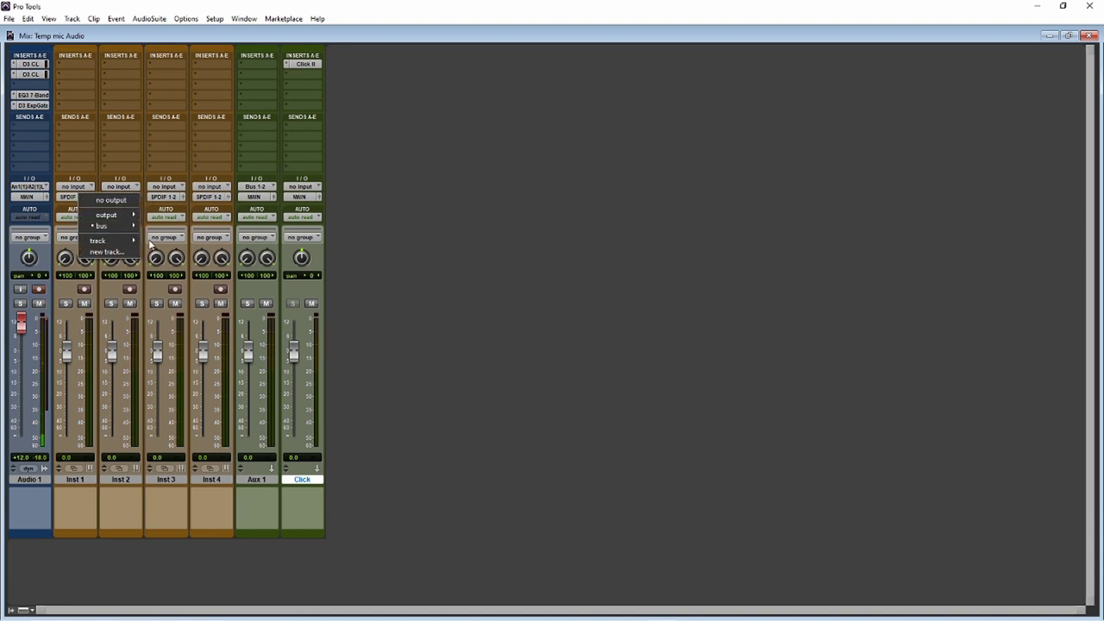
{"action": "mouse_move", "coordinate": [130, 225]}
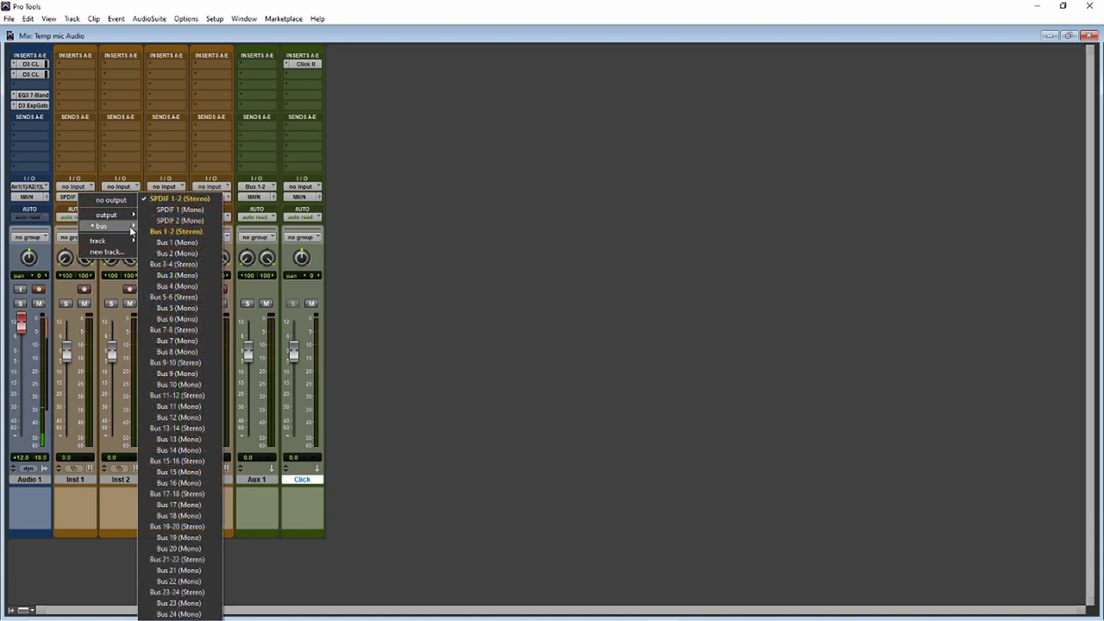
{"action": "left_click", "coordinate": [185, 231]}
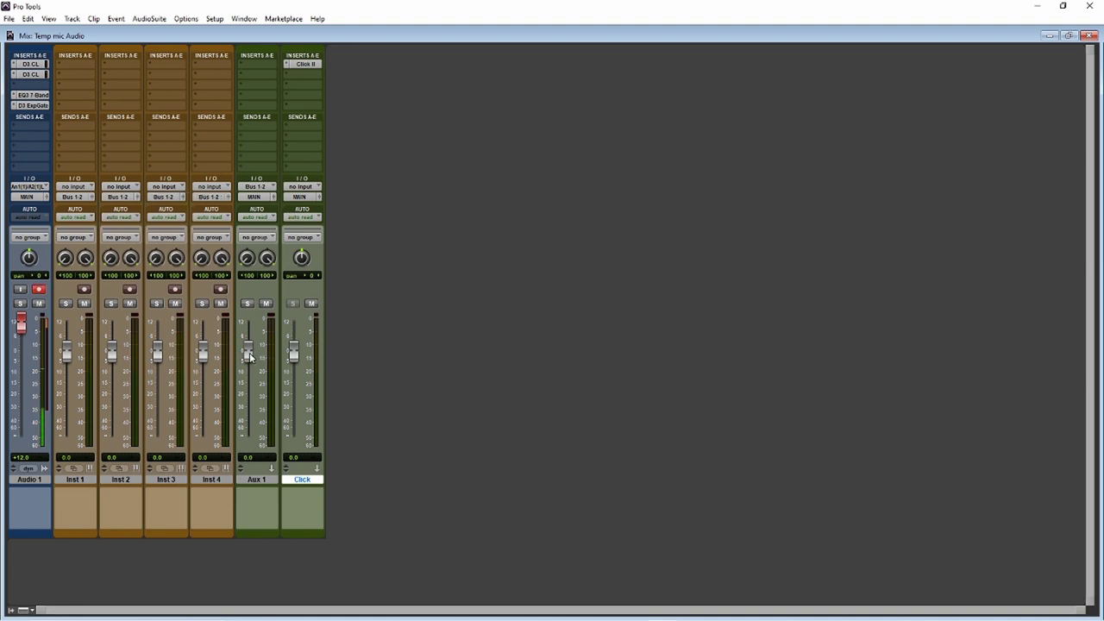
Raise the Aux 1 volume fader slightly and return to the Edit window.
{"action": "left_click_drag", "start_coordinate": [248, 358], "coordinate": [248, 348]}
{"action": "left_click", "coordinate": [245, 19]}
{"action": "left_click", "coordinate": [268, 86]}
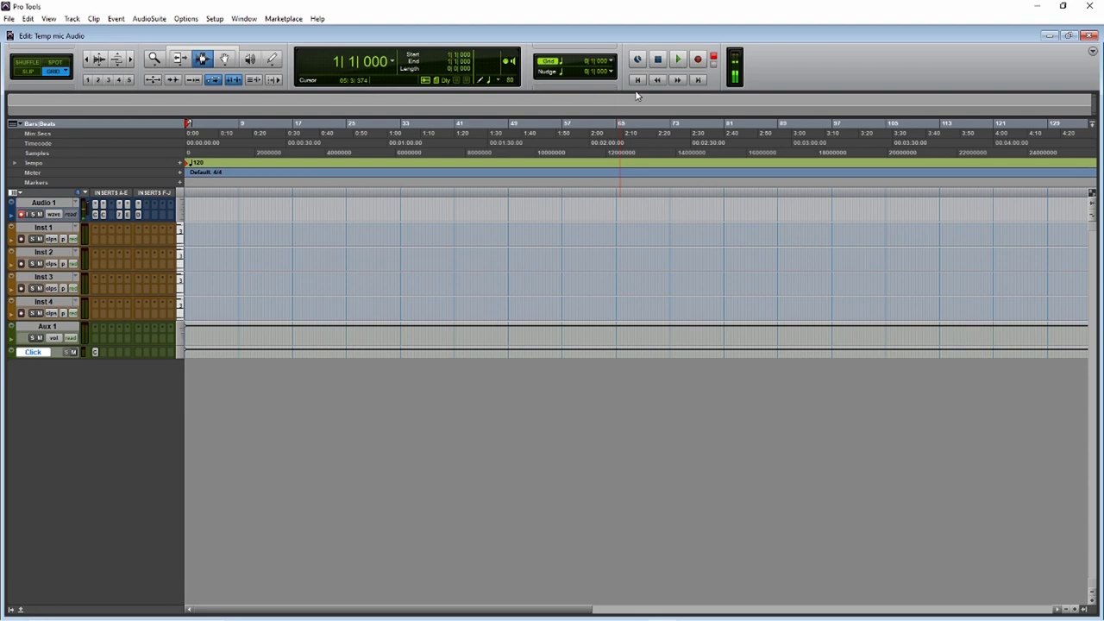
Set the session's starting tempo to 170 BPM, playing the click briefly before and after the change.
{"action": "left_click", "coordinate": [678, 60]}
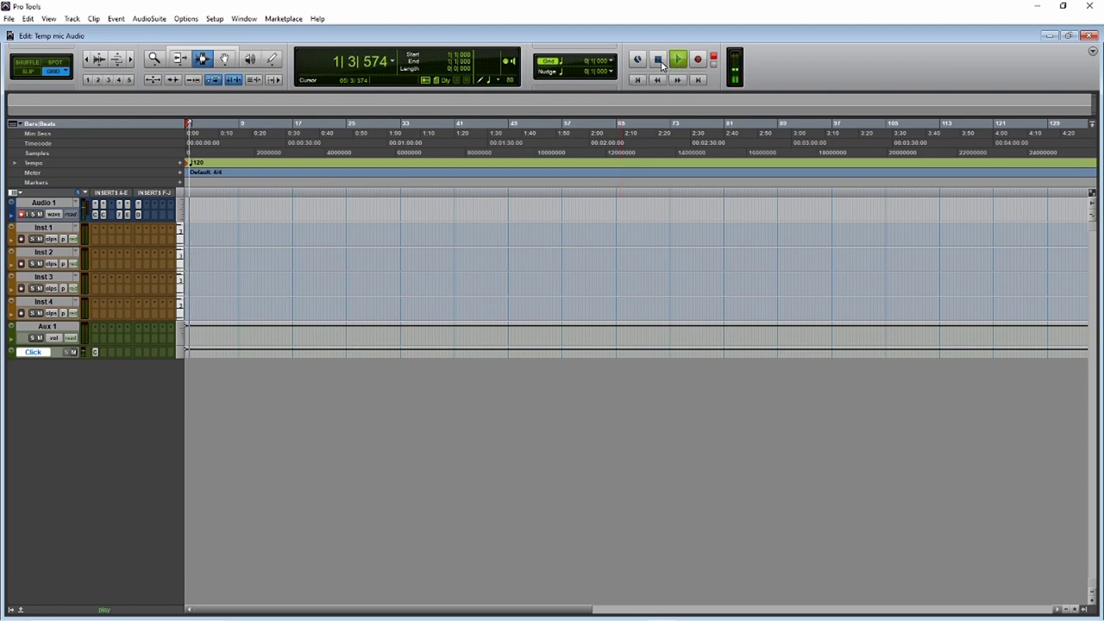
{"action": "left_click", "coordinate": [660, 60]}
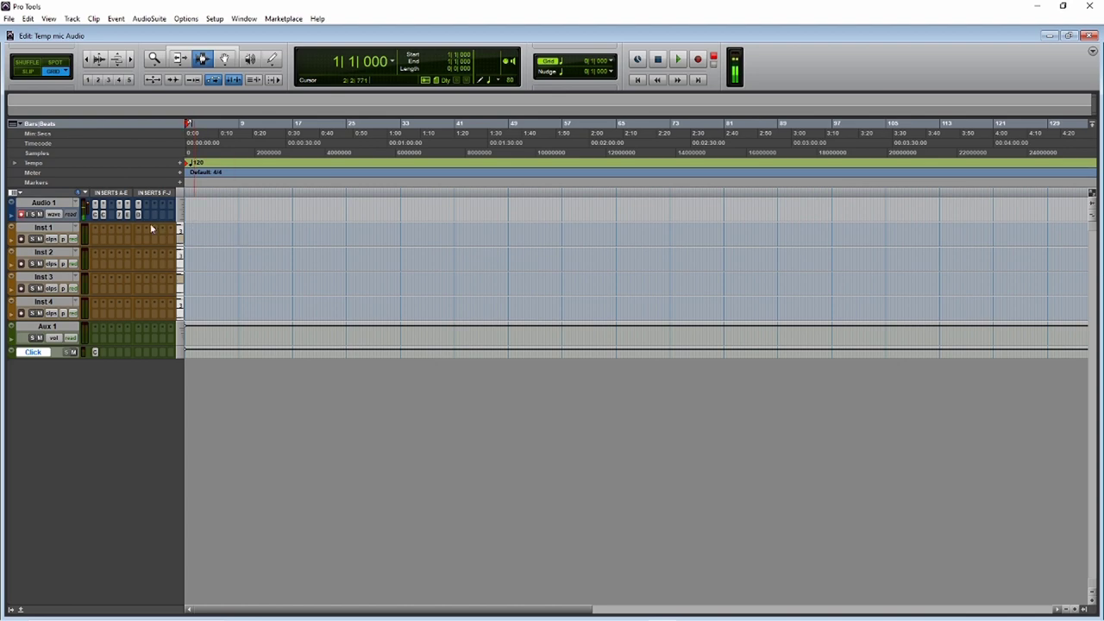
{"action": "double_click", "coordinate": [187, 164]}
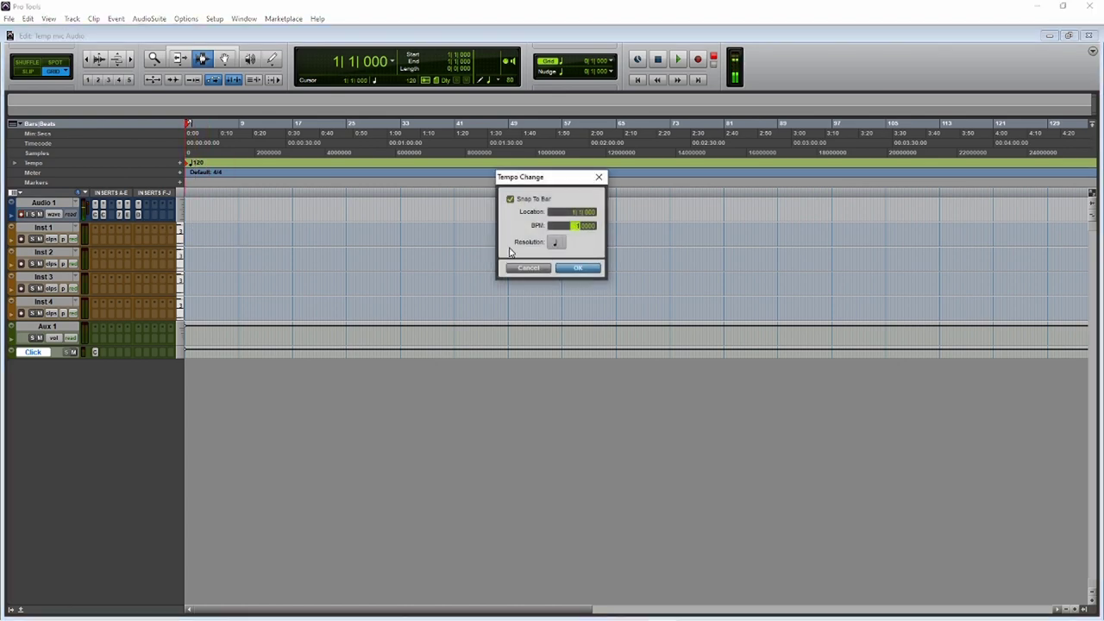
{"action": "key", "text": "Return"}
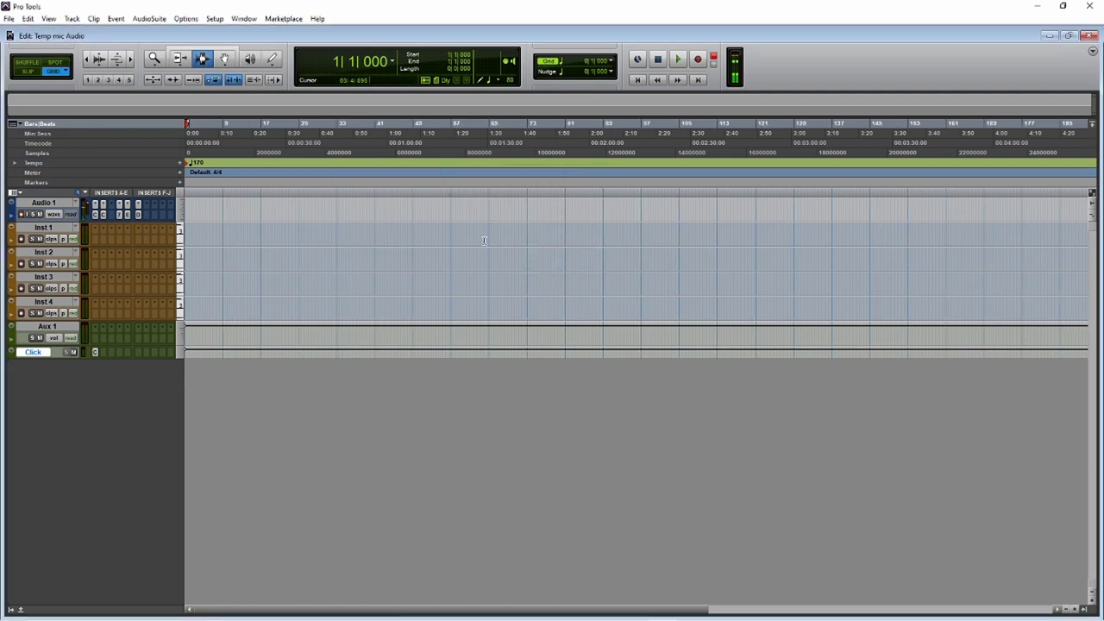
{"action": "left_click", "coordinate": [639, 80]}
{"action": "left_click", "coordinate": [679, 61]}
{"action": "left_click", "coordinate": [656, 62]}
Rename the Inst 1 track as Bass.
{"action": "double_click", "coordinate": [57, 229]}
{"action": "type", "text": "Bass"}
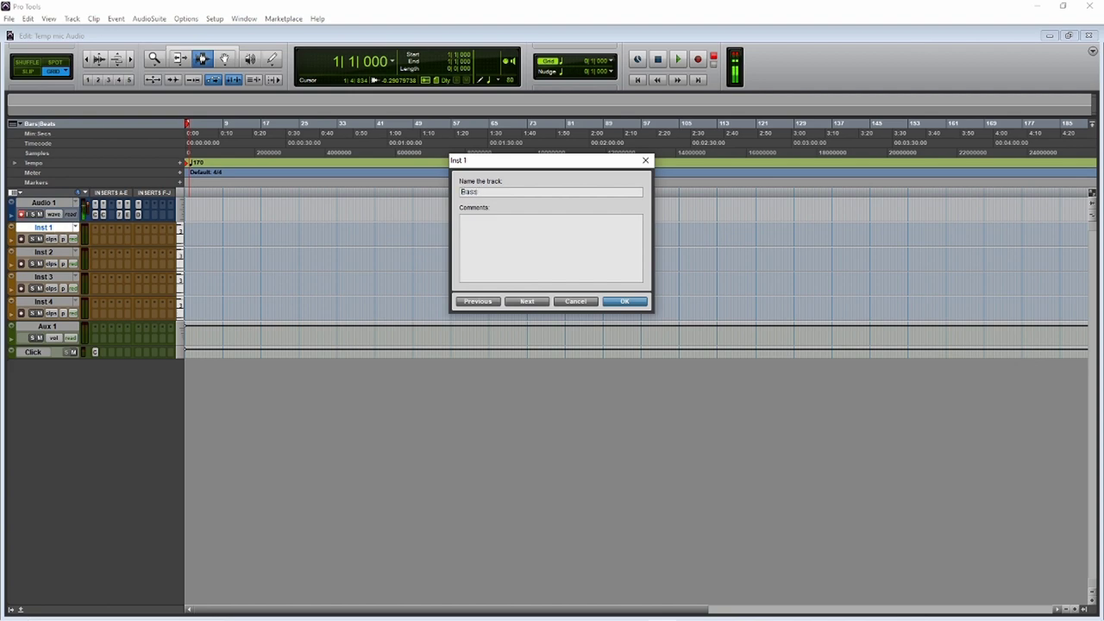
{"action": "key", "text": "Return"}
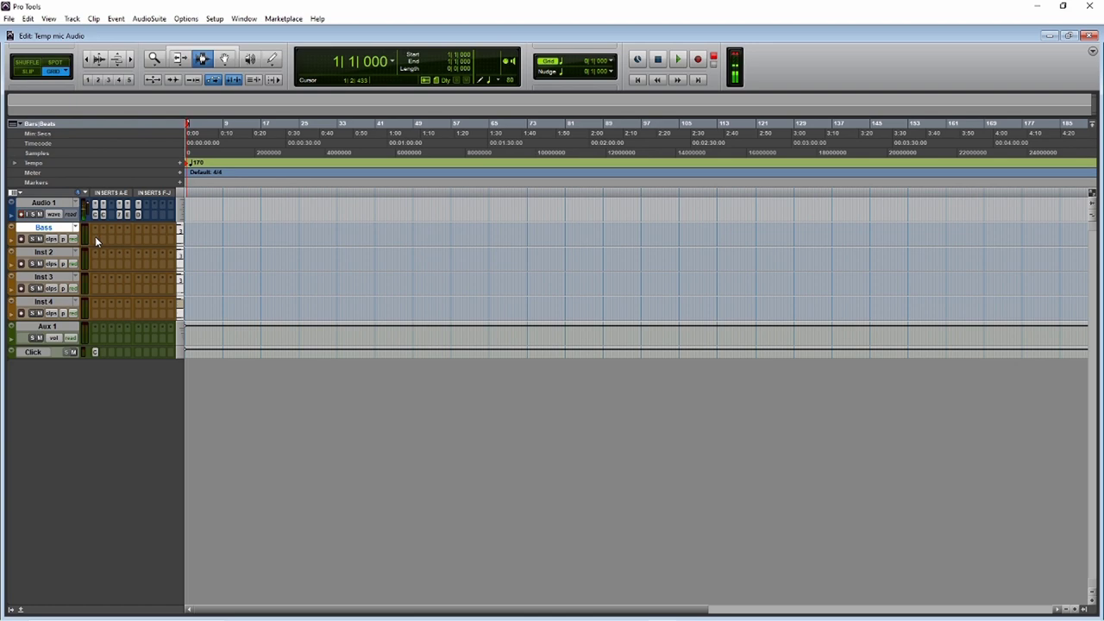
Insert the stereo Xpand!2 instrument as a multichannel plug-in on the Bass track.
{"action": "left_click", "coordinate": [95, 236]}
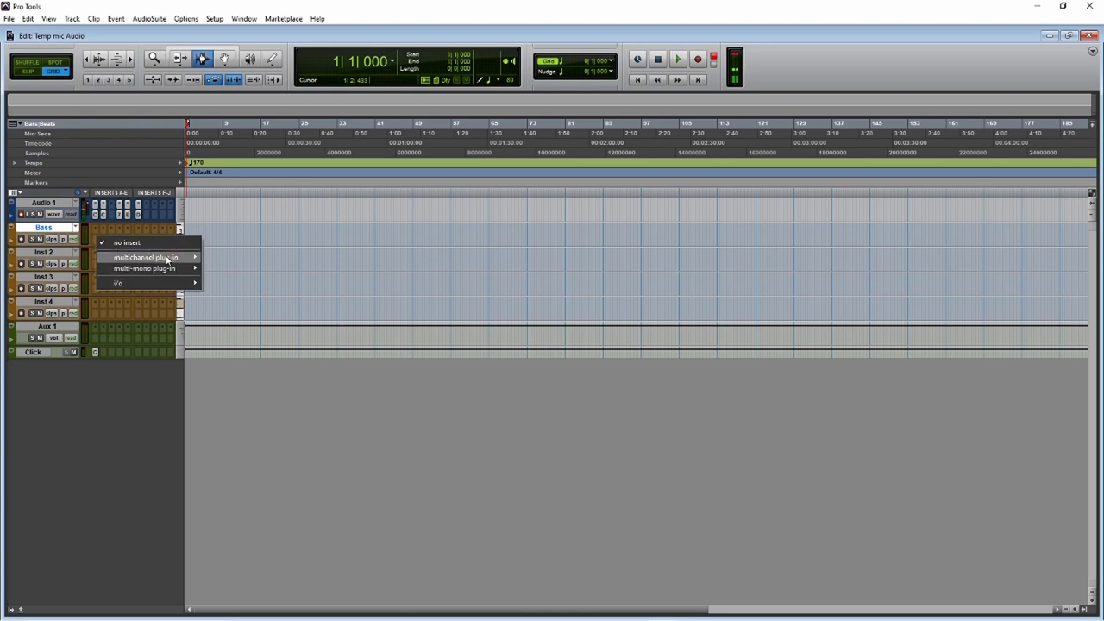
{"action": "mouse_move", "coordinate": [175, 260]}
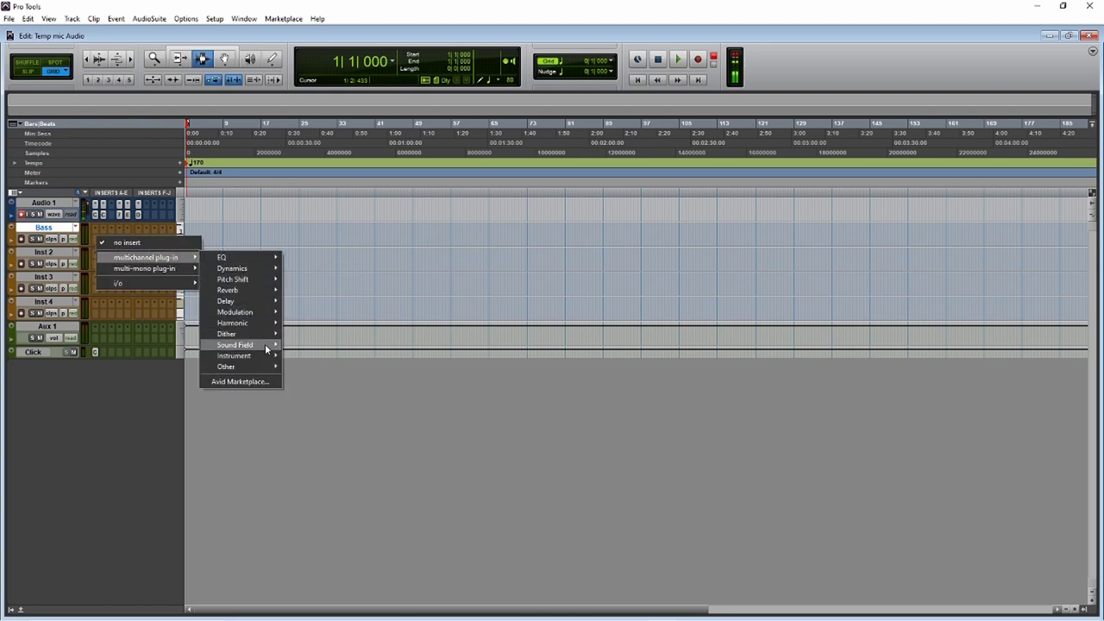
{"action": "mouse_move", "coordinate": [268, 352]}
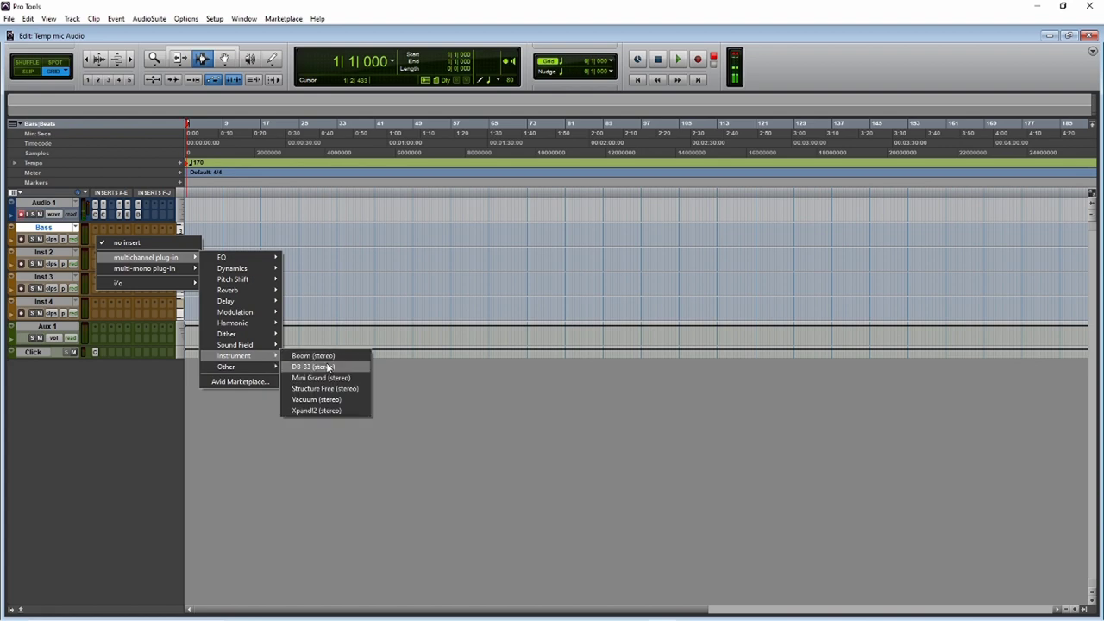
{"action": "left_click", "coordinate": [348, 410]}
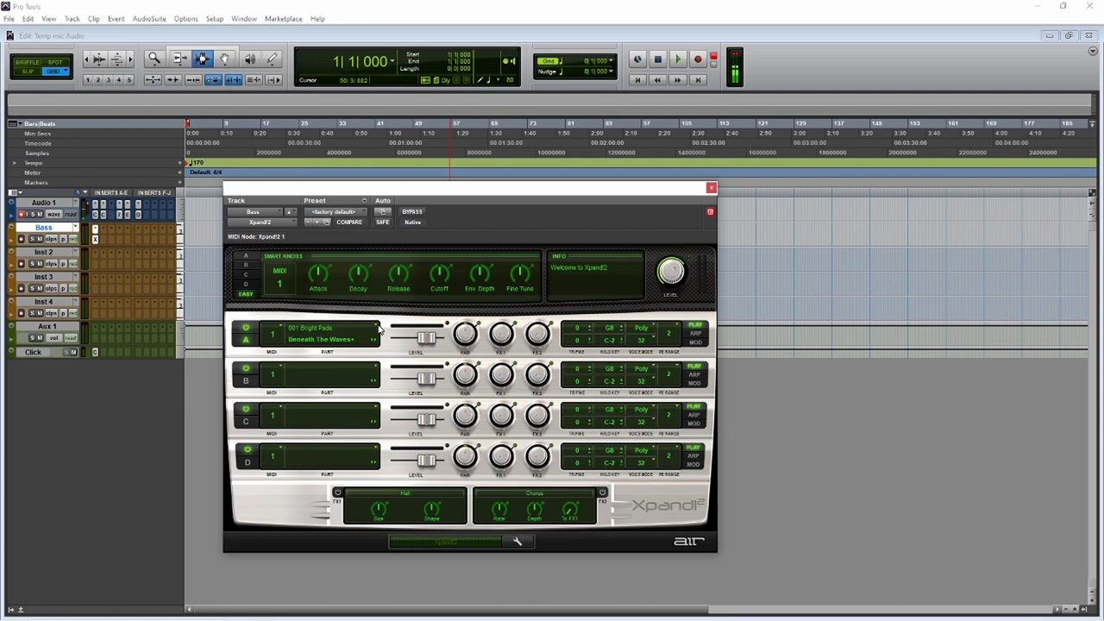
Load the Slap Bass+ patch from 023 Basses into Xpand!2 part A and close the plug-in window.
{"action": "left_click", "coordinate": [373, 328]}
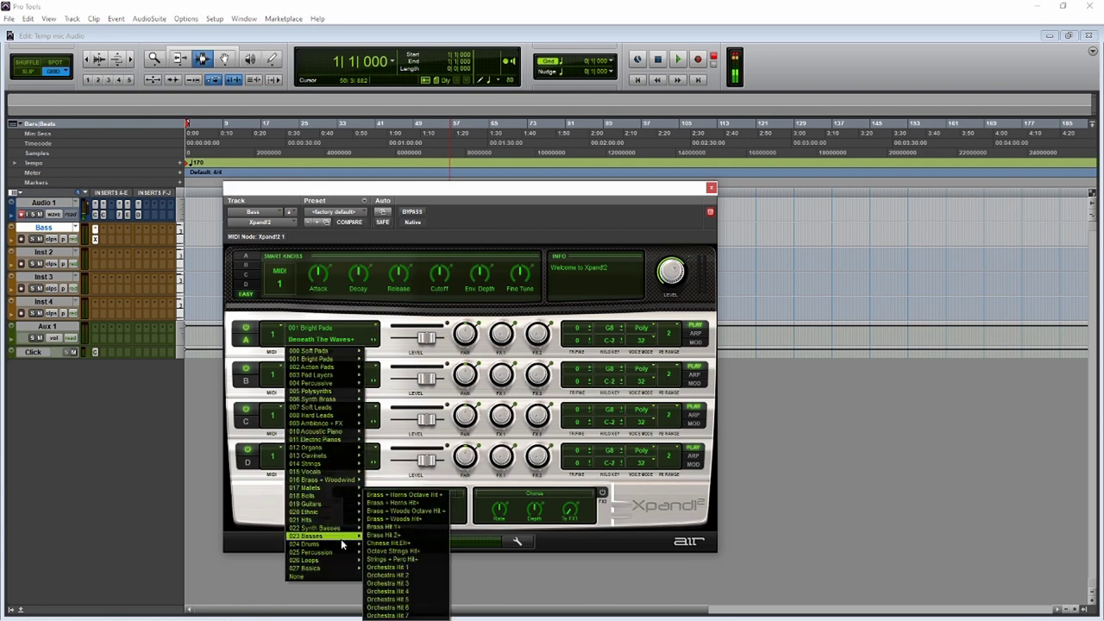
{"action": "mouse_move", "coordinate": [344, 537]}
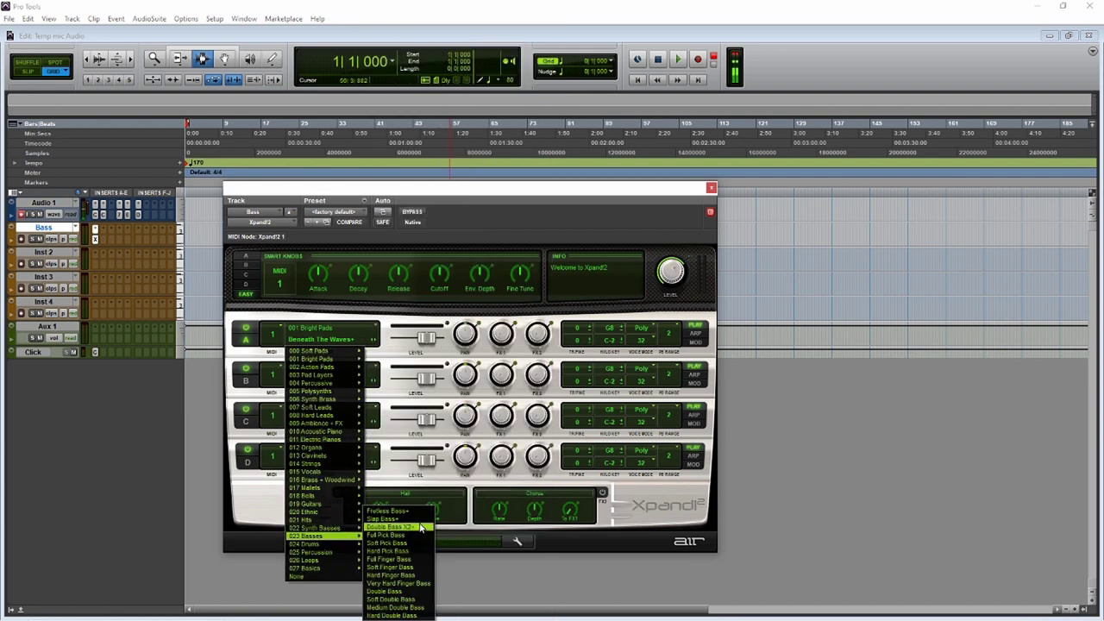
{"action": "left_click", "coordinate": [384, 518]}
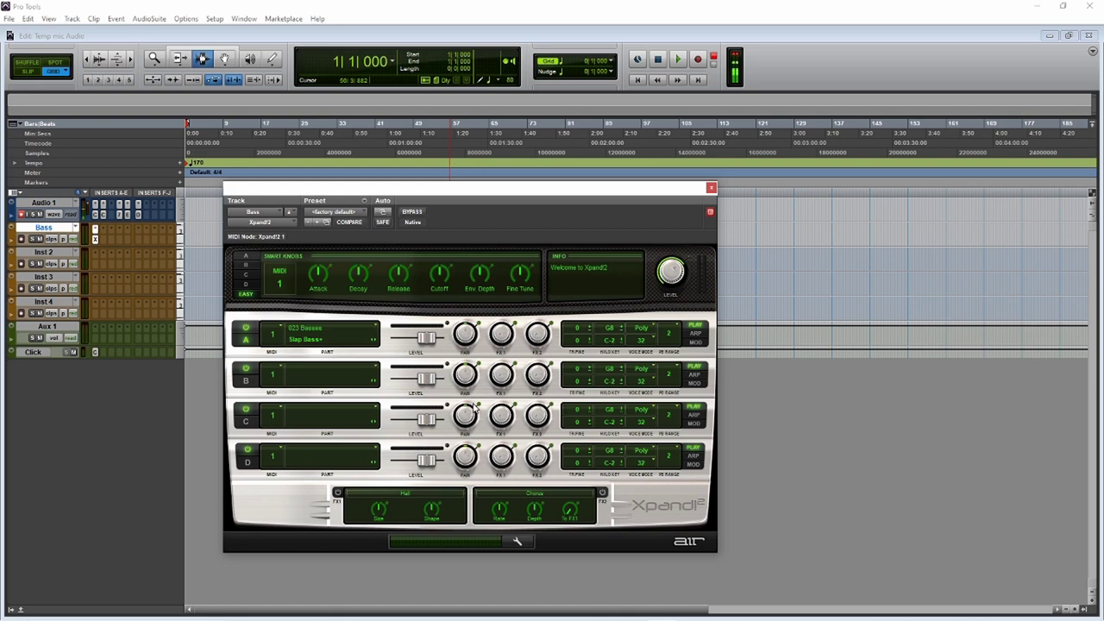
{"action": "left_click", "coordinate": [711, 187]}
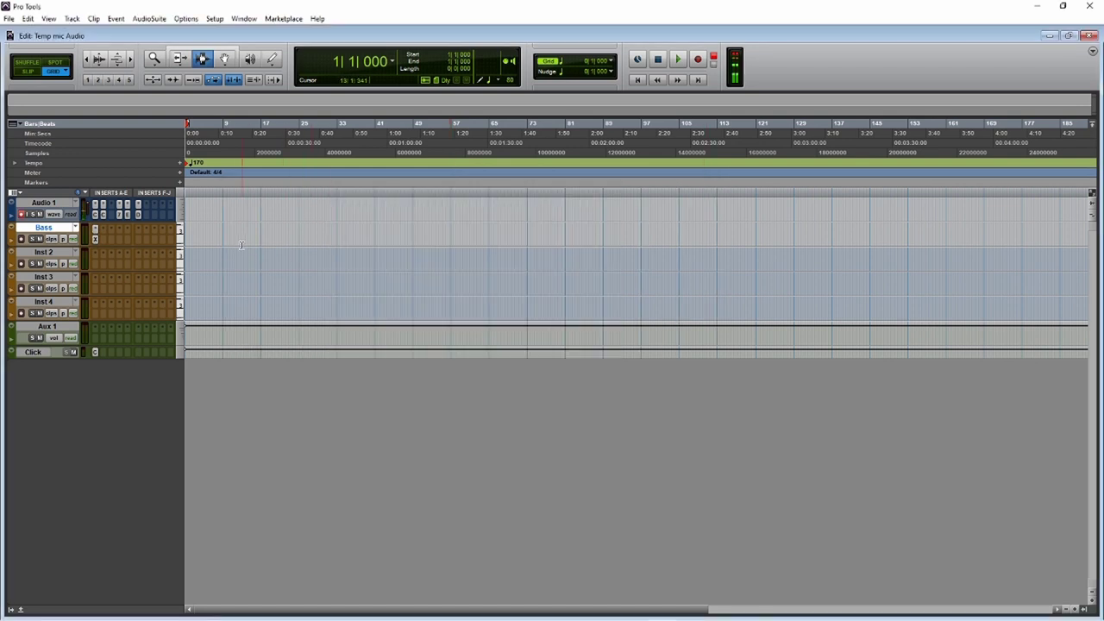
Open the Bass track in the MIDI Editor and enter short A1 notes across bars 1 and 2, with a G1 at 1|3|480.
{"action": "right_click", "coordinate": [209, 239]}
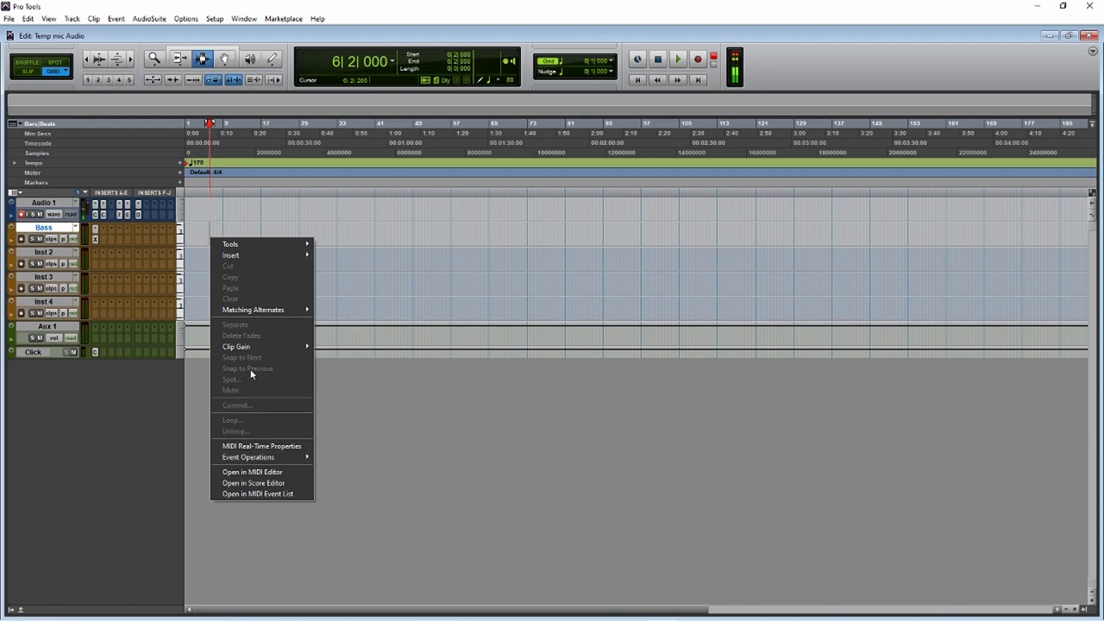
{"action": "left_click", "coordinate": [289, 475]}
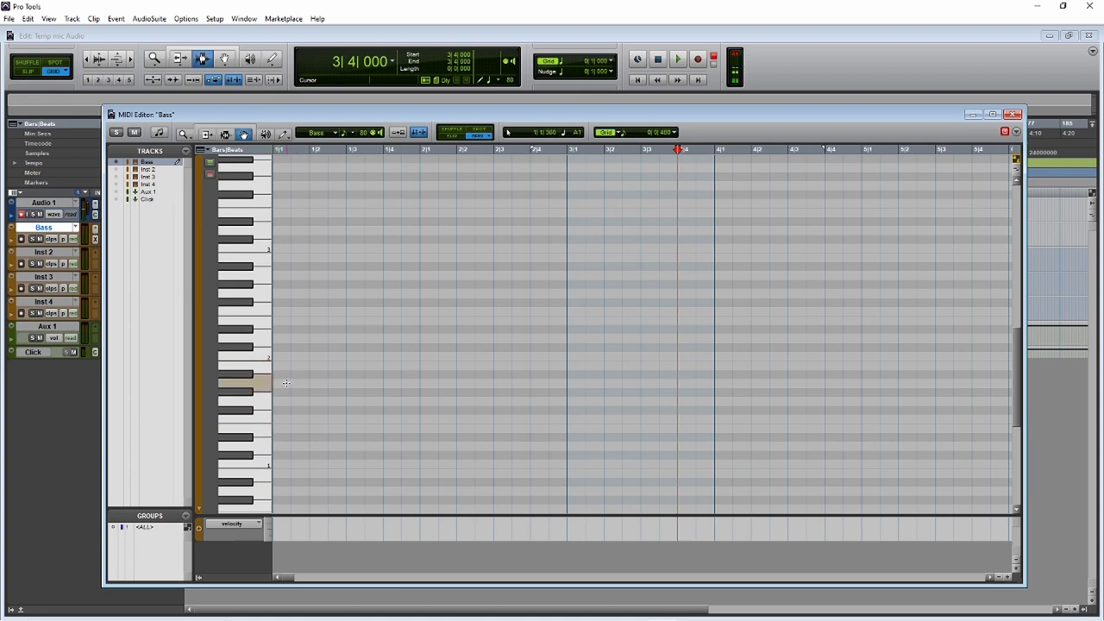
{"action": "left_click_drag", "start_coordinate": [285, 383], "coordinate": [308, 383]}
{"action": "left_click", "coordinate": [371, 400]}
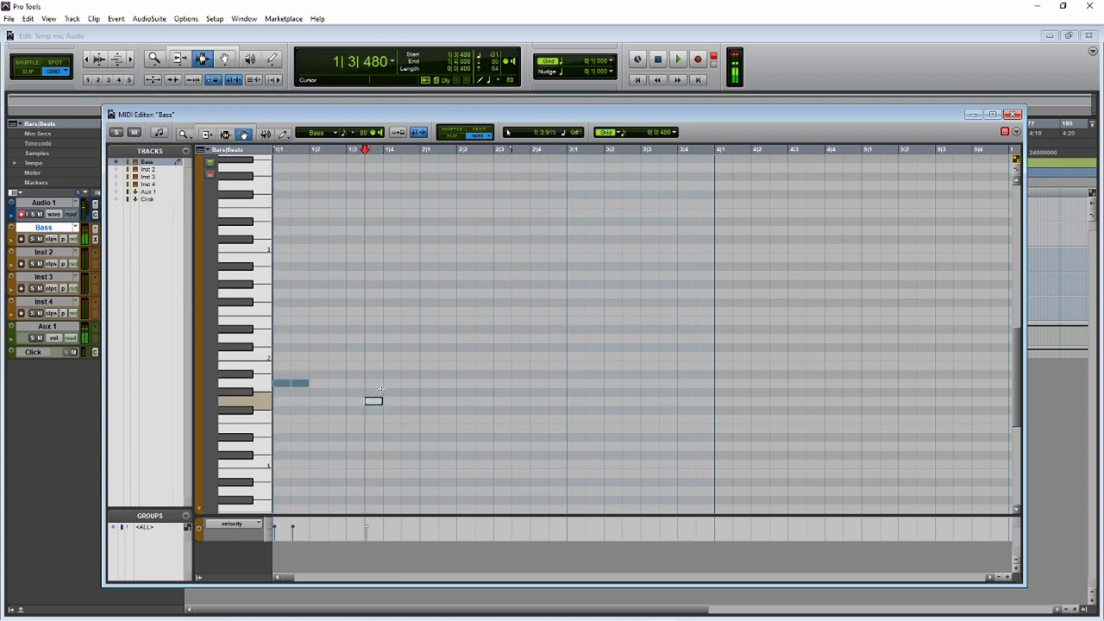
{"action": "left_click", "coordinate": [387, 383]}
{"action": "left_click", "coordinate": [449, 383]}
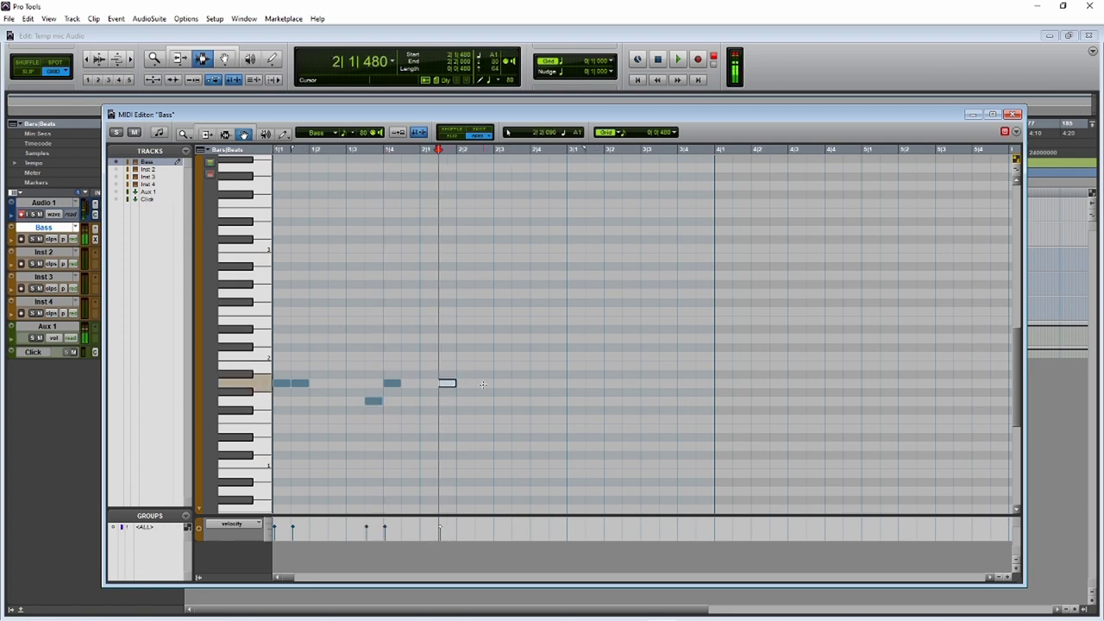
{"action": "left_click", "coordinate": [542, 383]}
{"action": "left_click", "coordinate": [559, 383]}
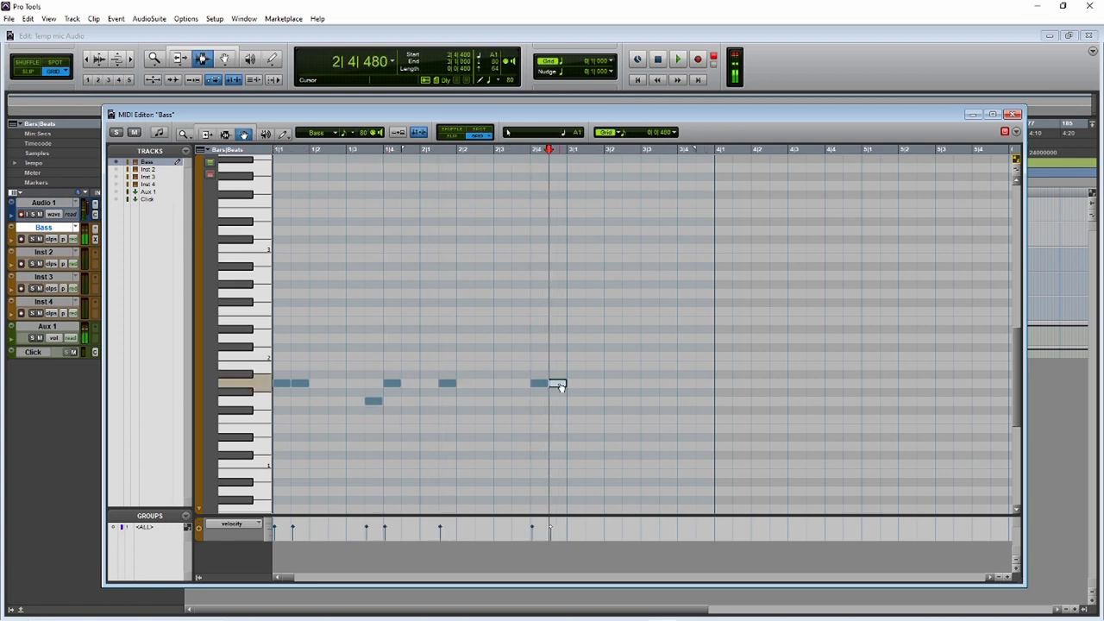
Complete the bass riff in bar 3 with short G1 and A1 notes and a longer Bb1 note on beat 4.
{"action": "left_click", "coordinate": [645, 400]}
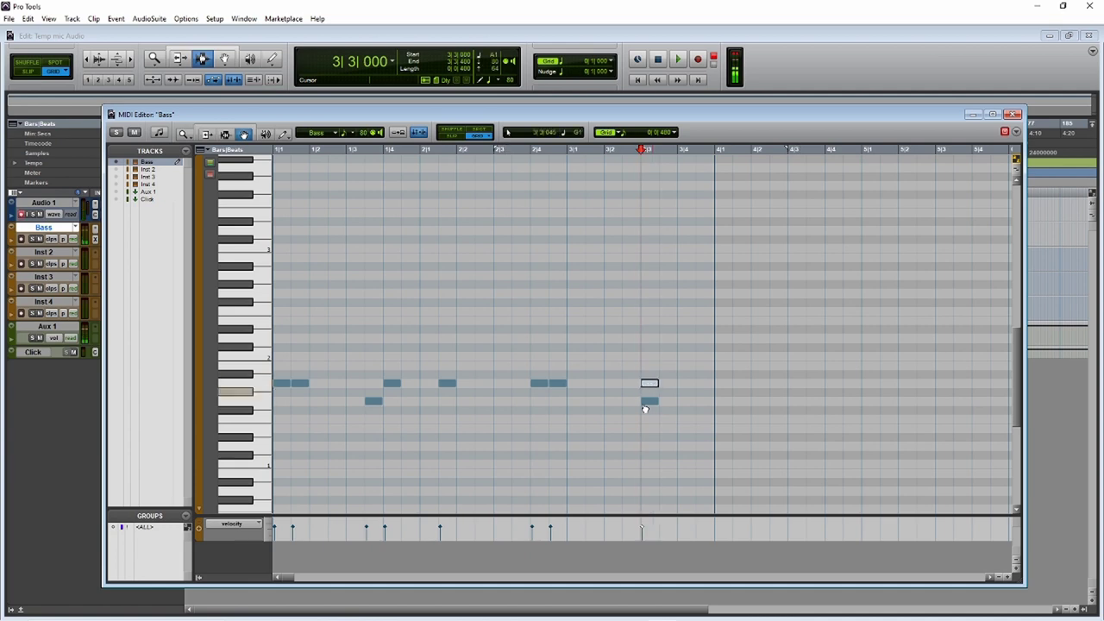
{"action": "left_click", "coordinate": [688, 374]}
{"action": "left_click", "coordinate": [682, 373]}
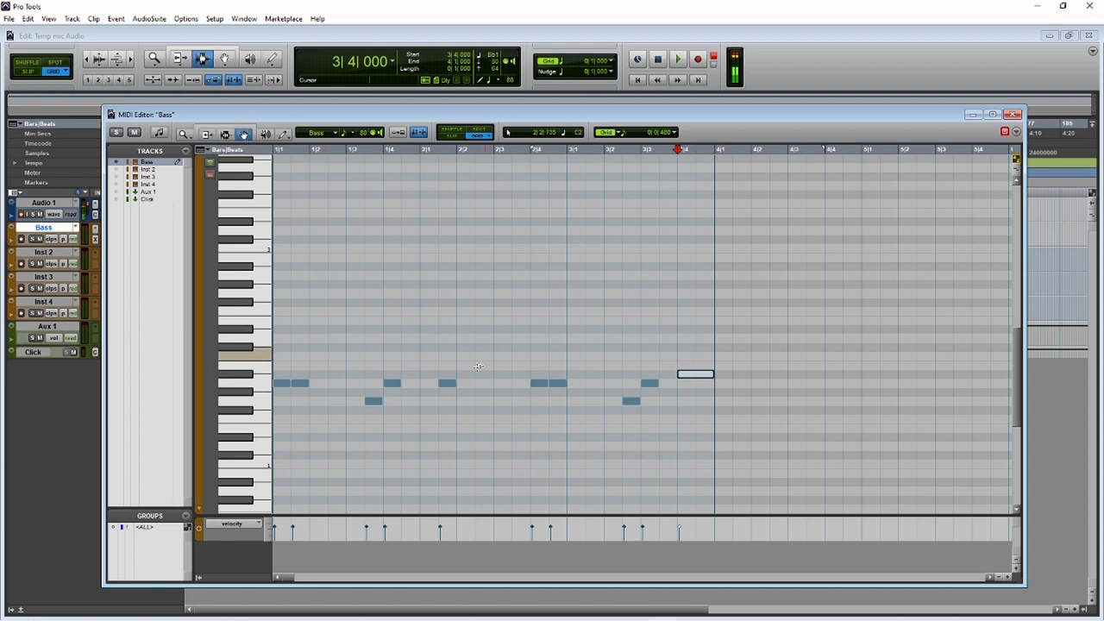
Play the three-bar bass riff from the start of bar 1.
{"action": "left_click", "coordinate": [273, 355]}
{"action": "key", "text": "space"}
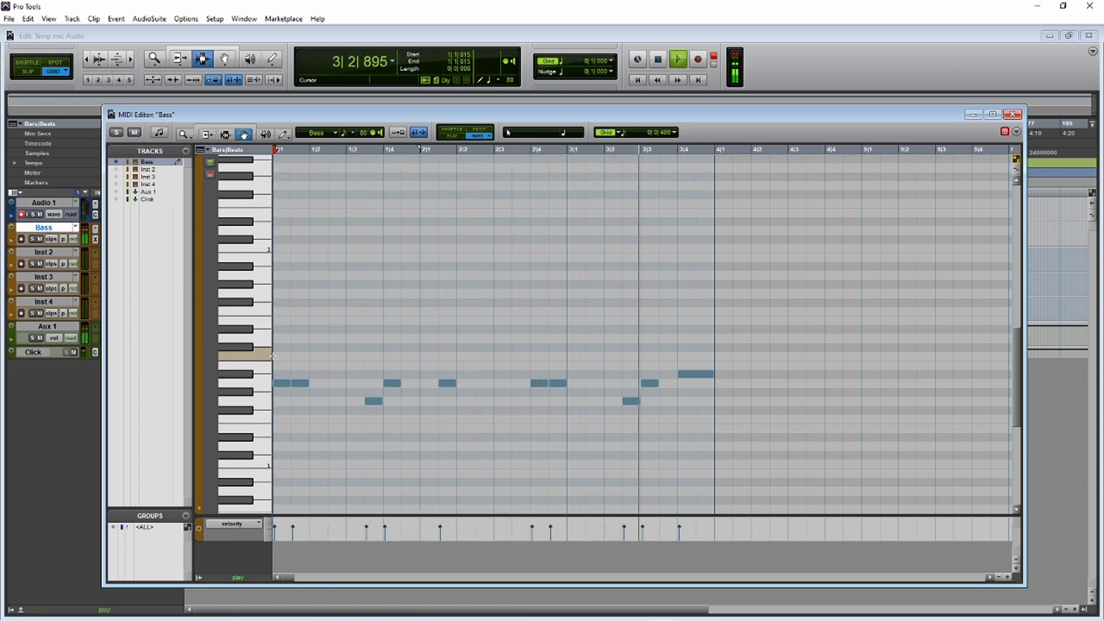
{"action": "key", "text": "space"}
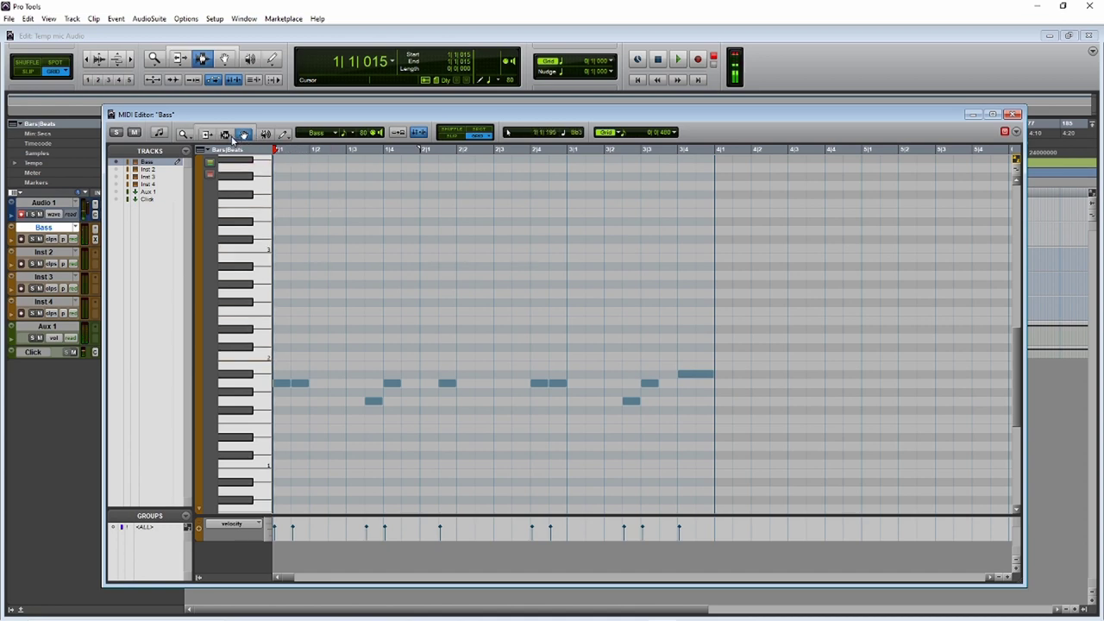
Select the notes of bars 1 to 3 and duplicate them into bars 4 to 6.
{"action": "left_click_drag", "start_coordinate": [604, 319], "coordinate": [457, 296]}
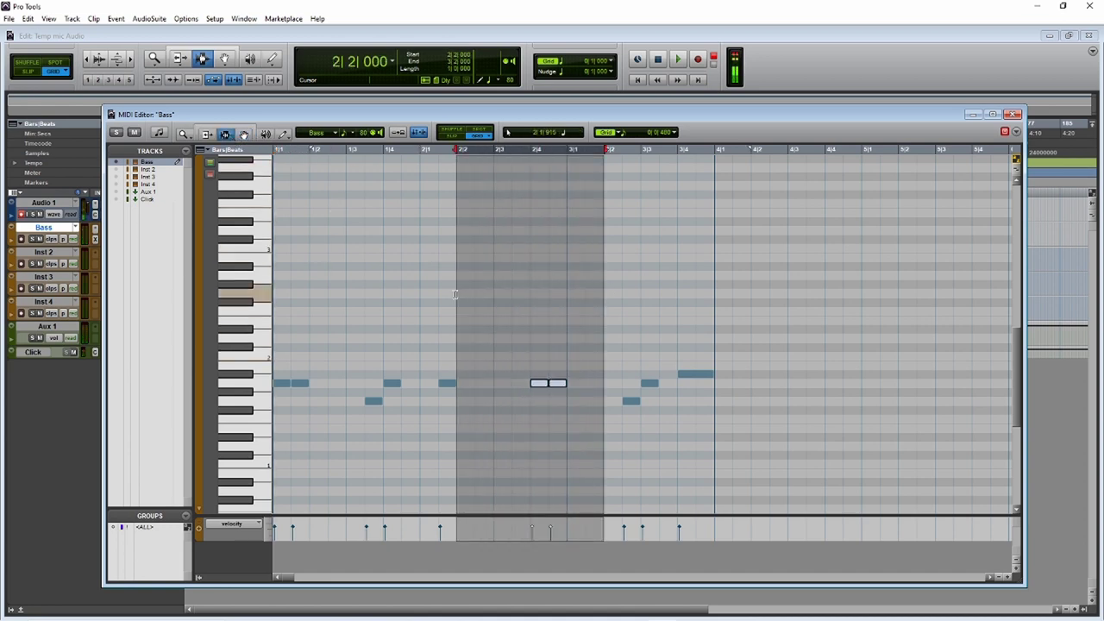
{"action": "left_click", "coordinate": [466, 302]}
{"action": "left_click_drag", "start_coordinate": [709, 317], "coordinate": [259, 356]}
{"action": "key", "text": "ctrl+d"}
Raise the last note of the duplicated riff, at 6|4|000, to C2.
{"action": "scroll", "coordinate": [501, 336], "scroll_direction": "right", "scroll_amount": 5}
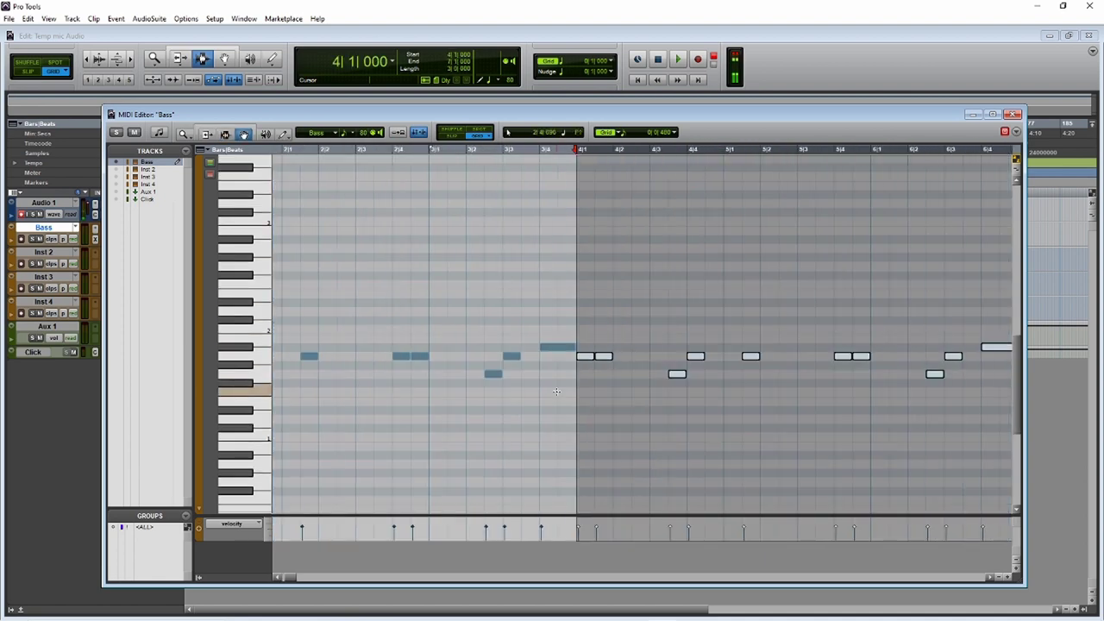
{"action": "left_click", "coordinate": [391, 245]}
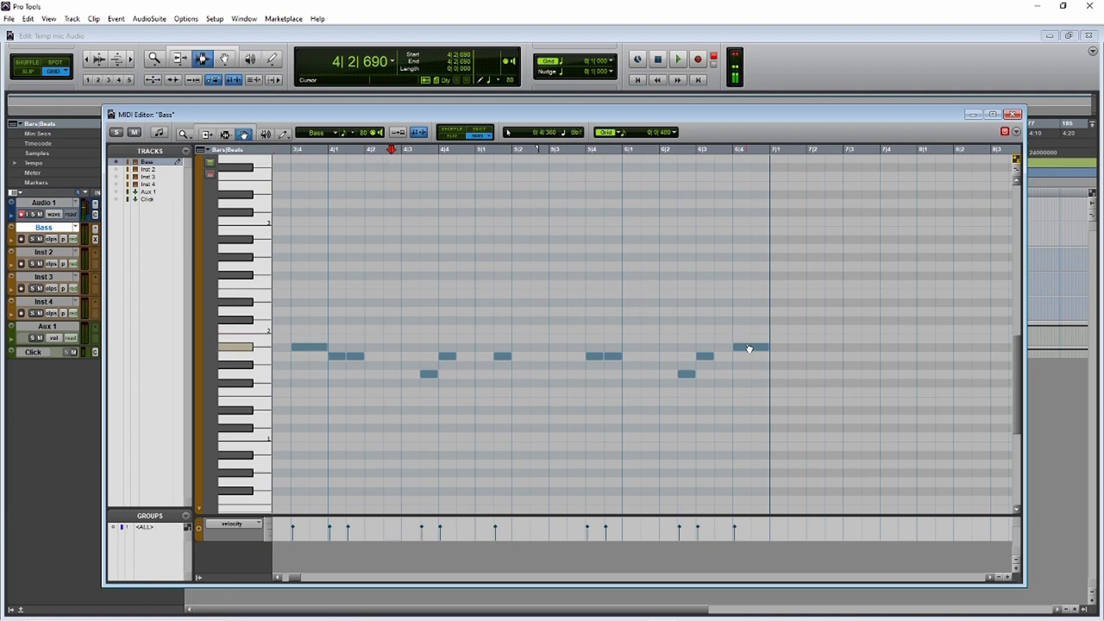
{"action": "left_click_drag", "start_coordinate": [749, 348], "coordinate": [751, 330]}
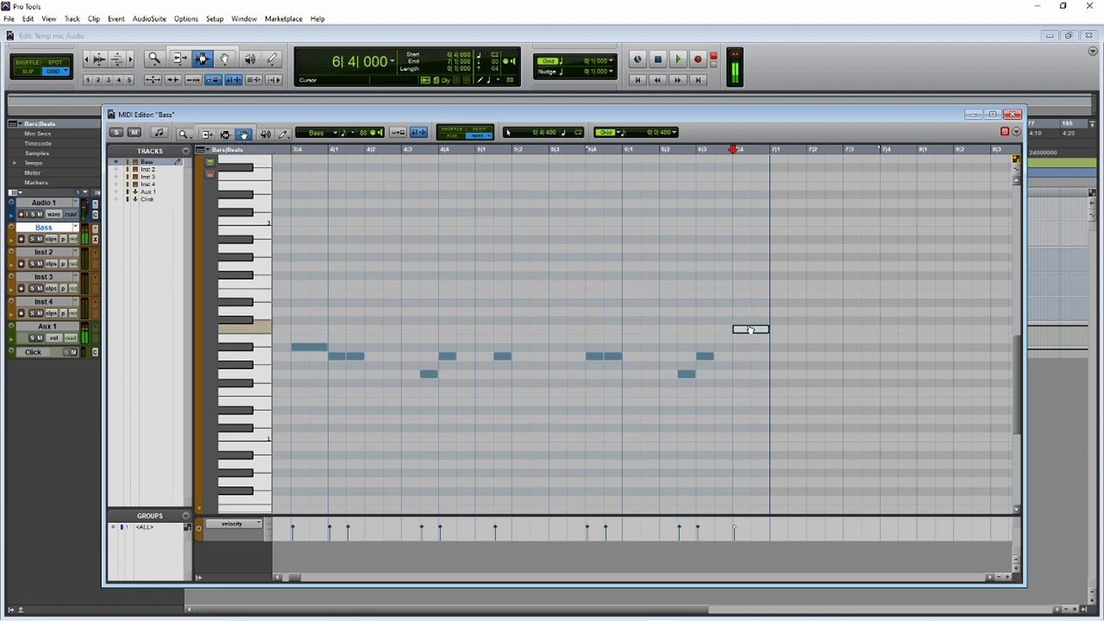
Select the whole six-bar bass pattern and duplicate it three times so it runs through bar 24.
{"action": "key", "text": "r"}
{"action": "scroll", "coordinate": [463, 358], "scroll_direction": "up", "scroll_amount": 1}
{"action": "scroll", "coordinate": [586, 414], "scroll_direction": "down", "scroll_amount": 1}
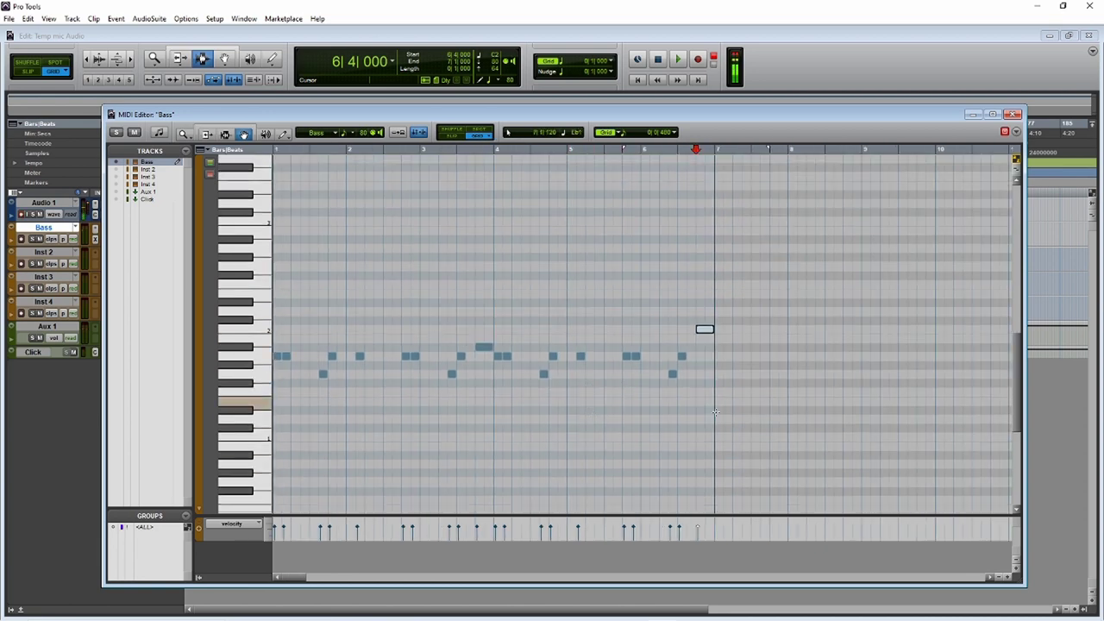
{"action": "left_click", "coordinate": [227, 136]}
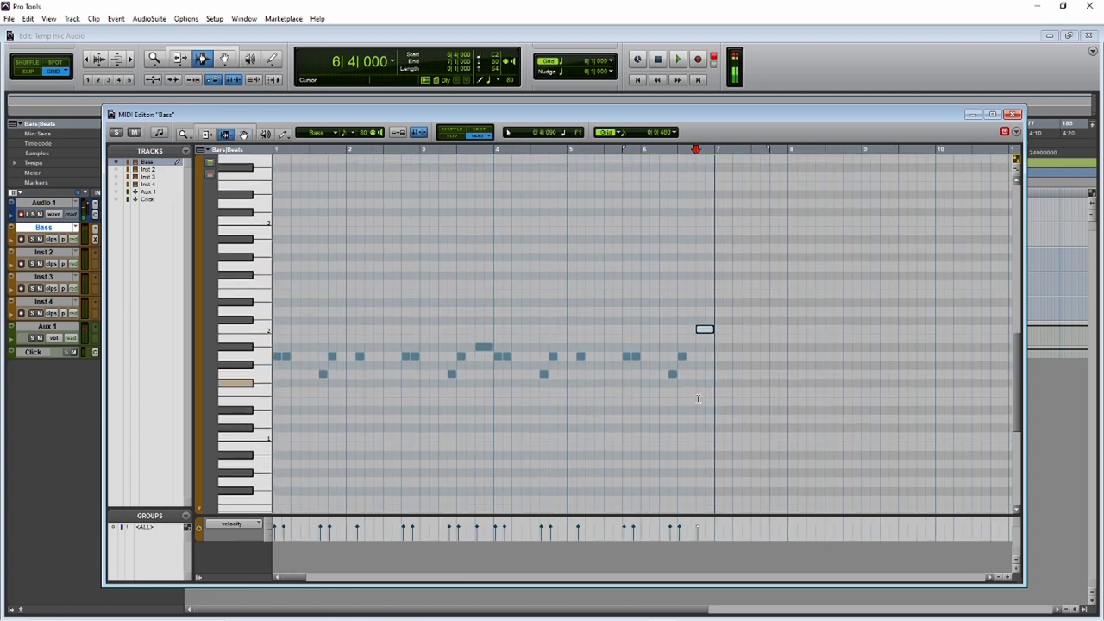
{"action": "left_click_drag", "start_coordinate": [713, 398], "coordinate": [274, 411]}
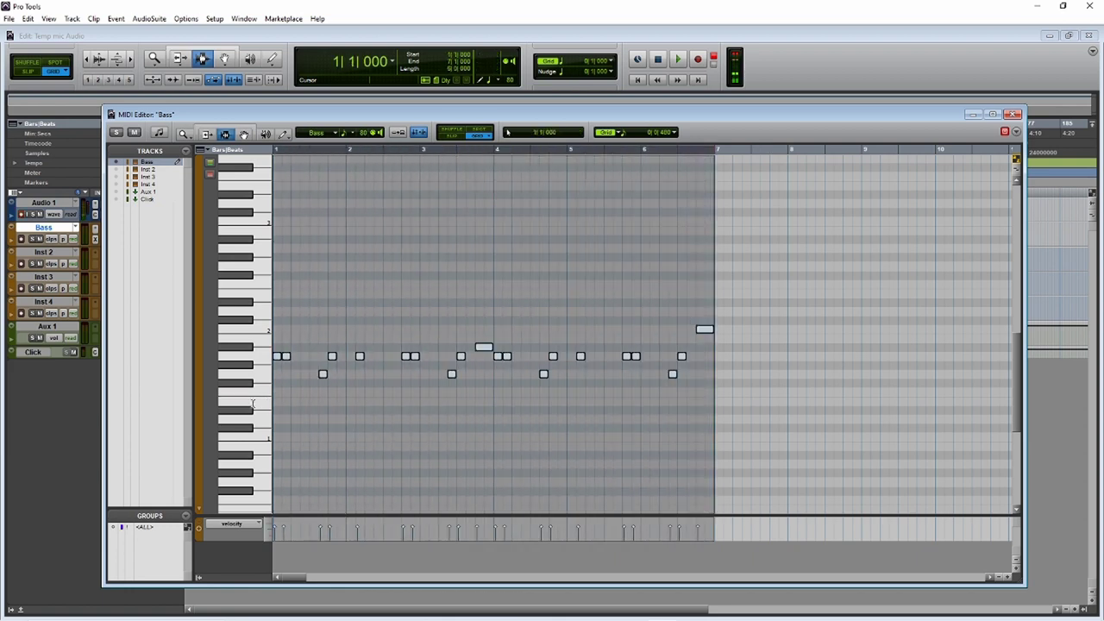
{"action": "key", "text": "ctrl+d"}
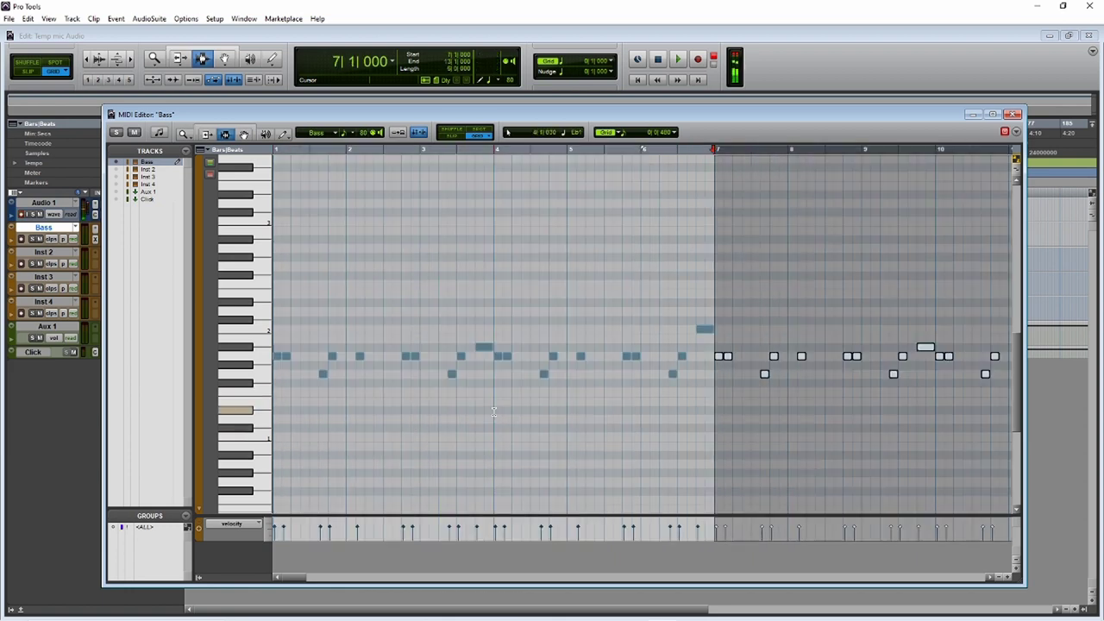
{"action": "scroll", "coordinate": [602, 408], "scroll_direction": "right", "scroll_amount": 10}
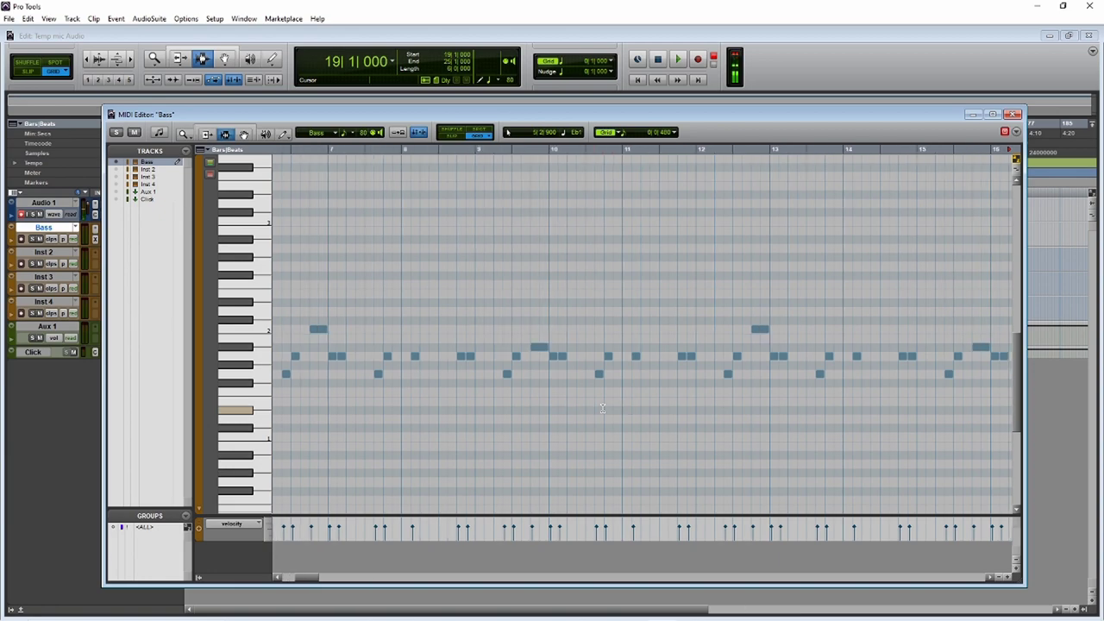
{"action": "scroll", "coordinate": [602, 409], "scroll_direction": "left", "scroll_amount": 10}
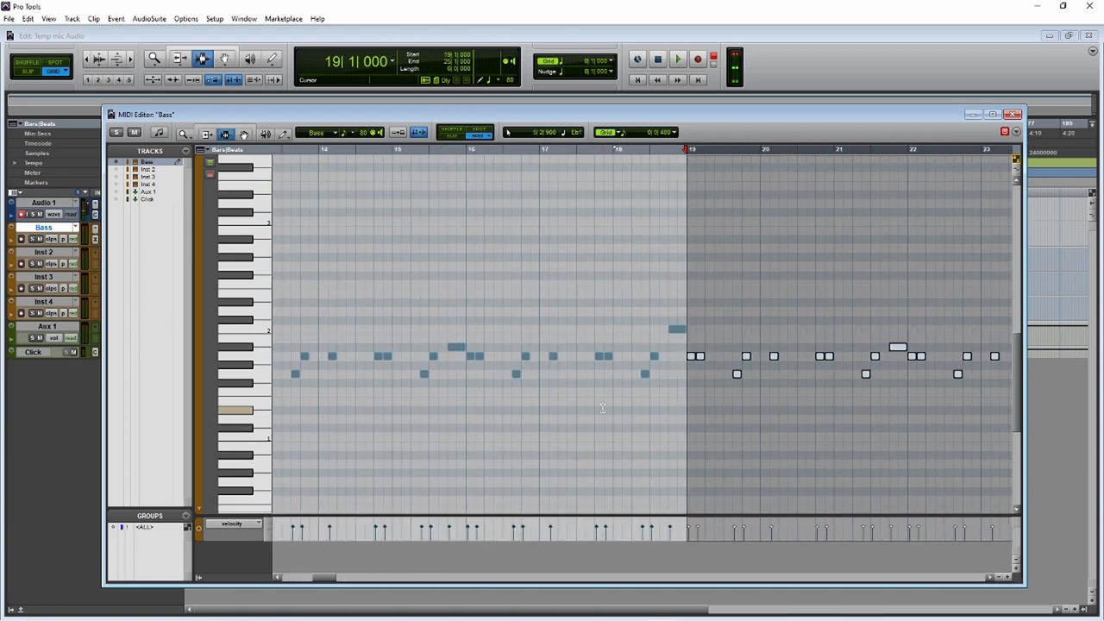
Play the repeated bass line from bar 1 and close the MIDI Editor.
{"action": "left_click", "coordinate": [244, 135]}
{"action": "scroll", "coordinate": [272, 360], "scroll_direction": "left", "scroll_amount": 5}
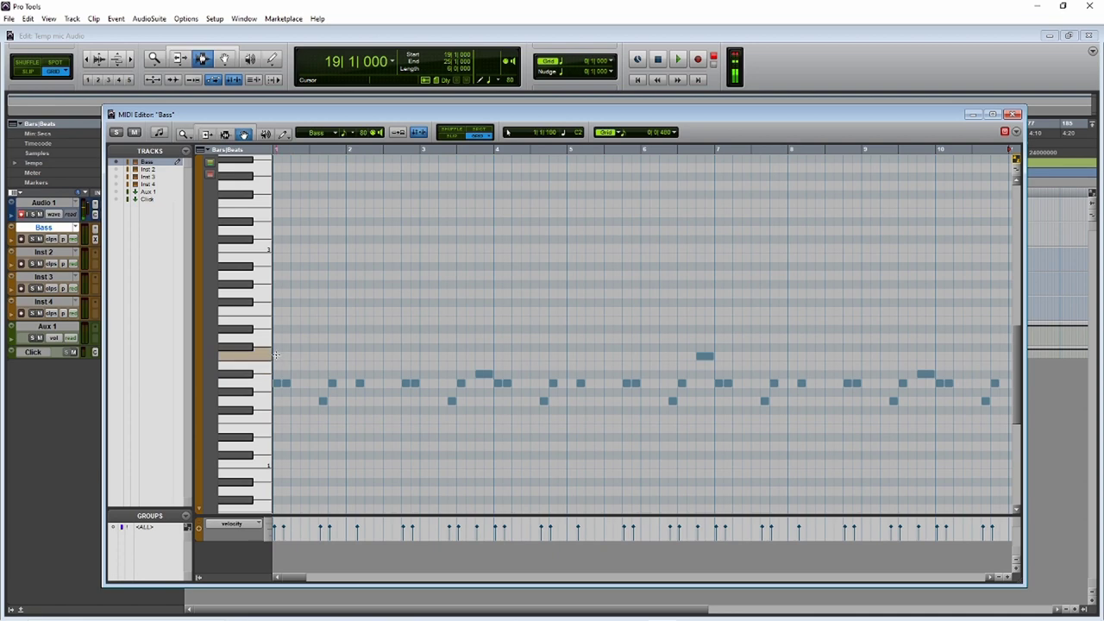
{"action": "key", "text": "space"}
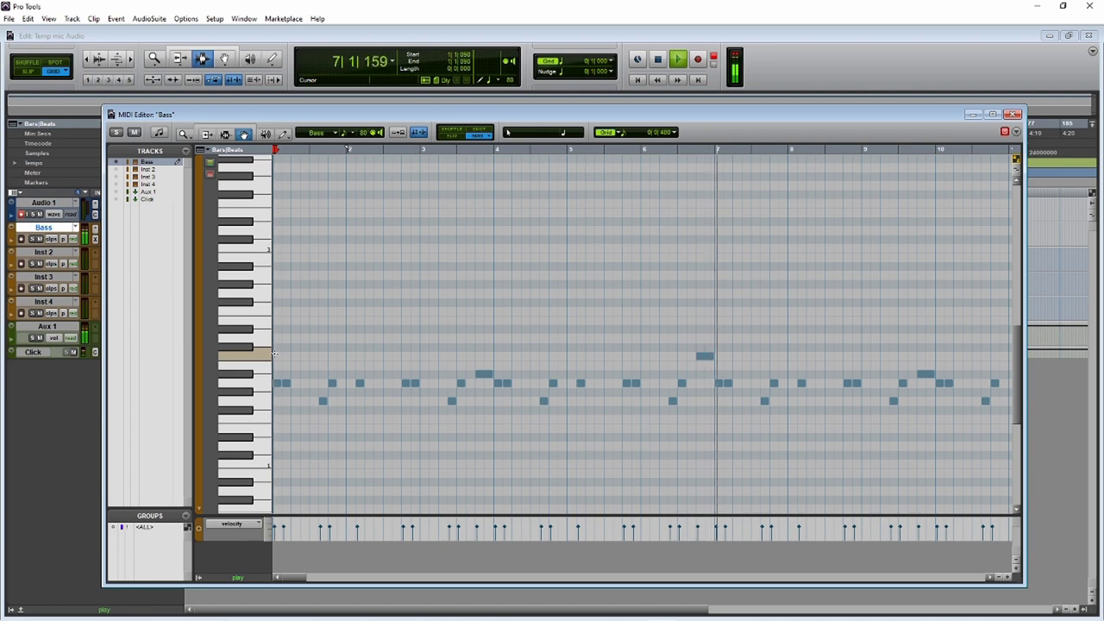
{"action": "key", "text": "space"}
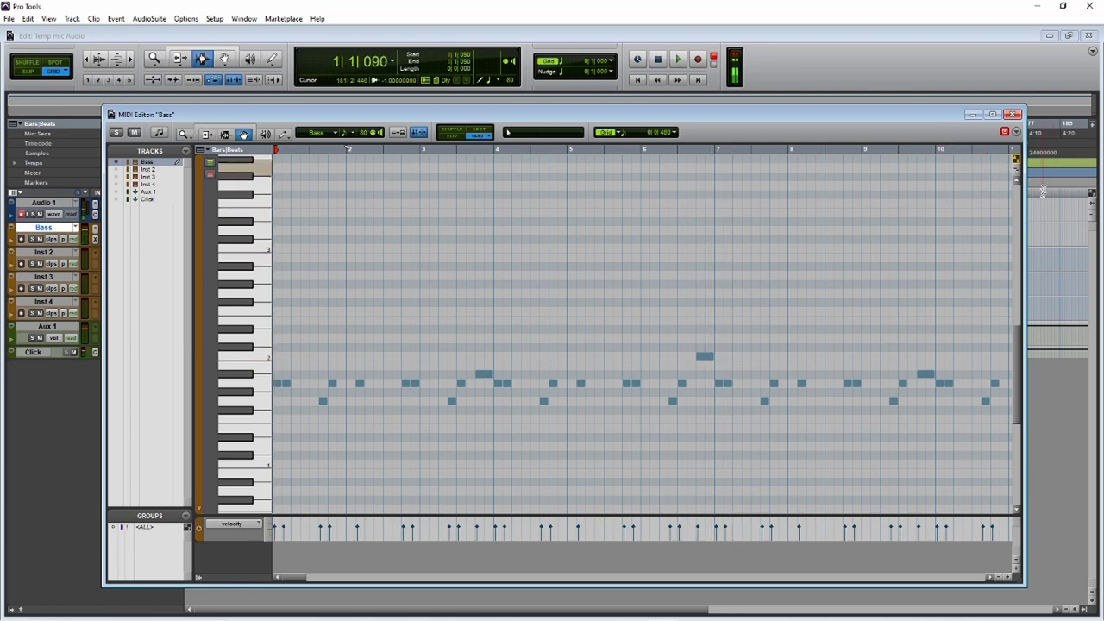
{"action": "left_click", "coordinate": [1016, 114]}
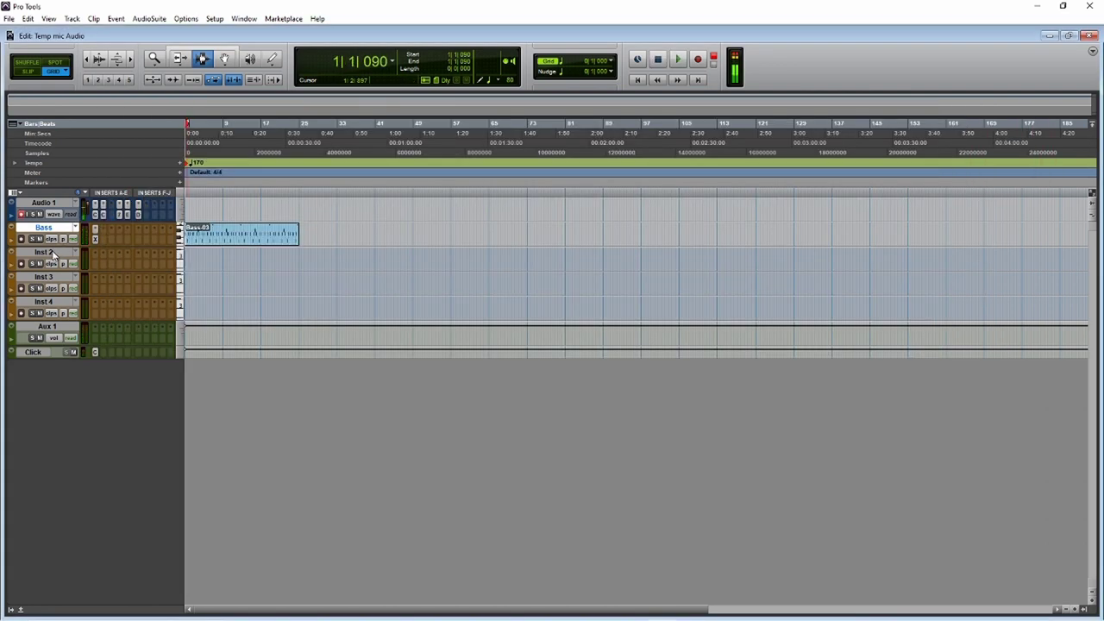
Rename the Inst 2 track as Piano and insert the stereo Mini Grand instrument on it as a multichannel plug-in.
{"action": "double_click", "coordinate": [52, 255]}
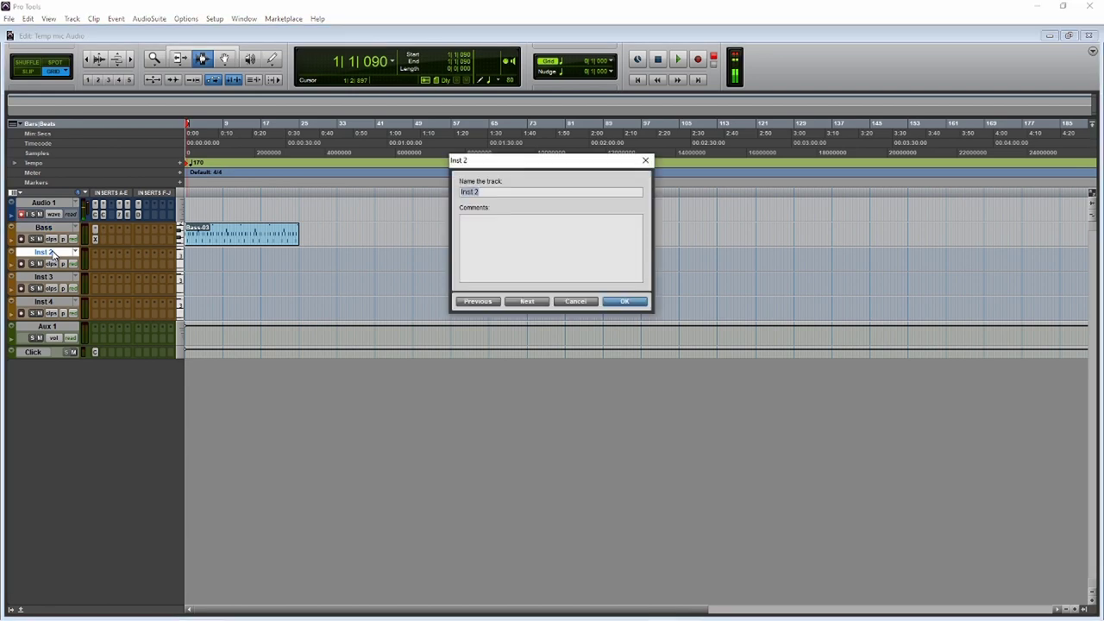
{"action": "key", "text": "Return"}
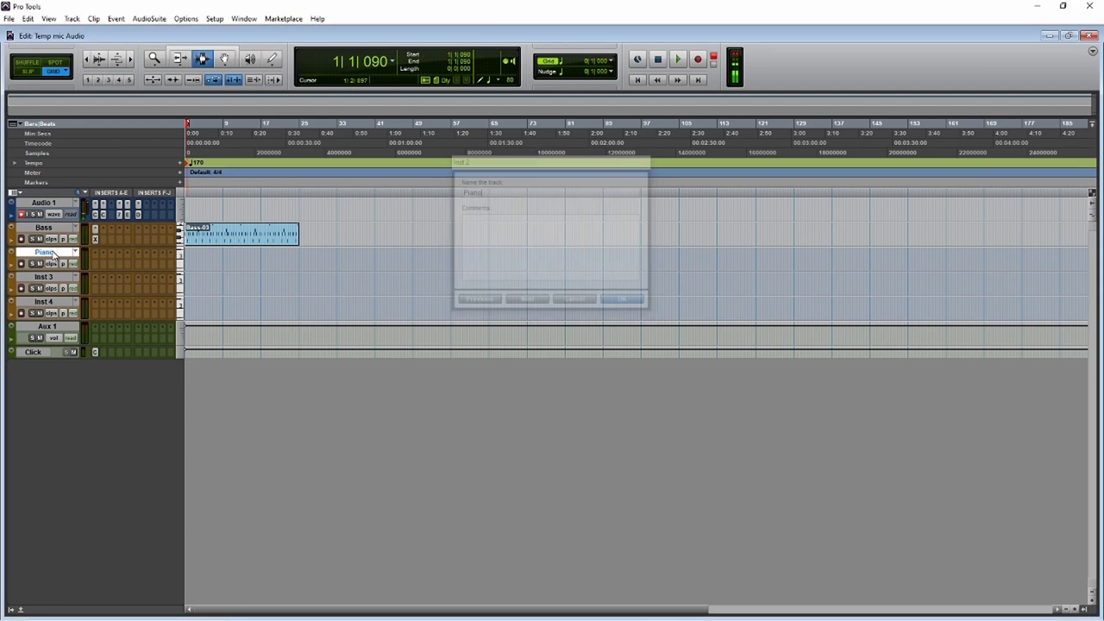
{"action": "left_click", "coordinate": [96, 266]}
{"action": "mouse_move", "coordinate": [172, 287]}
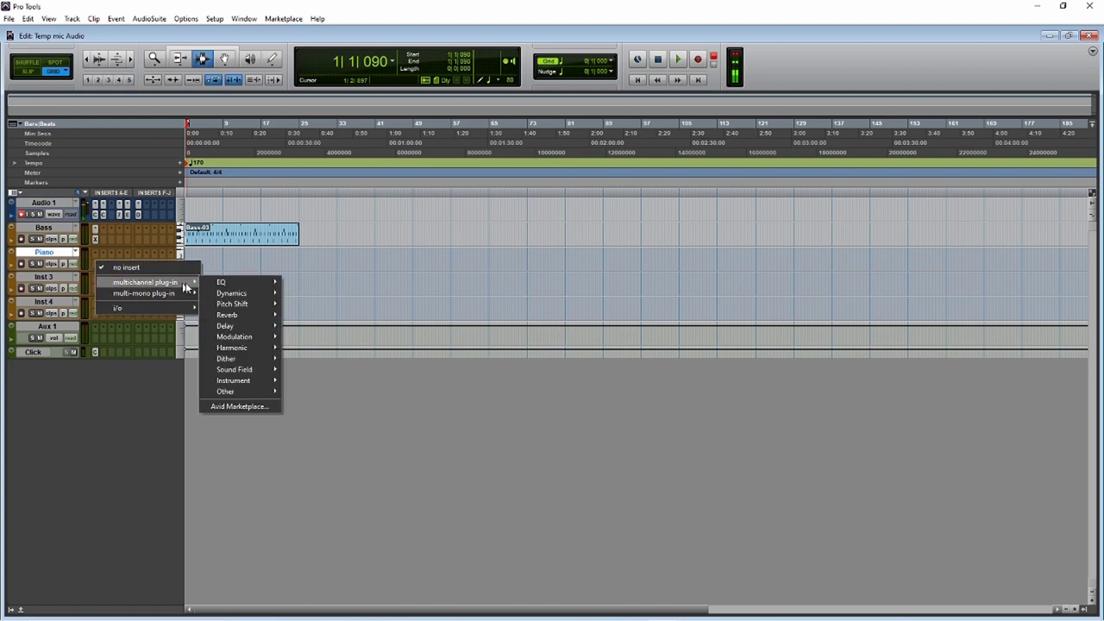
{"action": "mouse_move", "coordinate": [267, 381]}
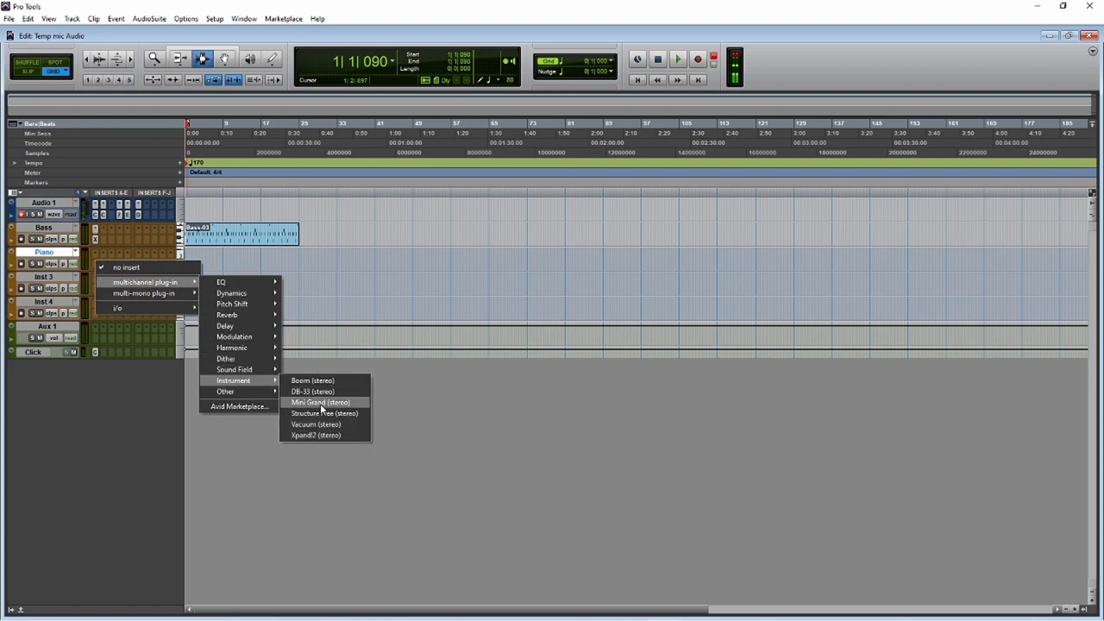
{"action": "left_click", "coordinate": [320, 404]}
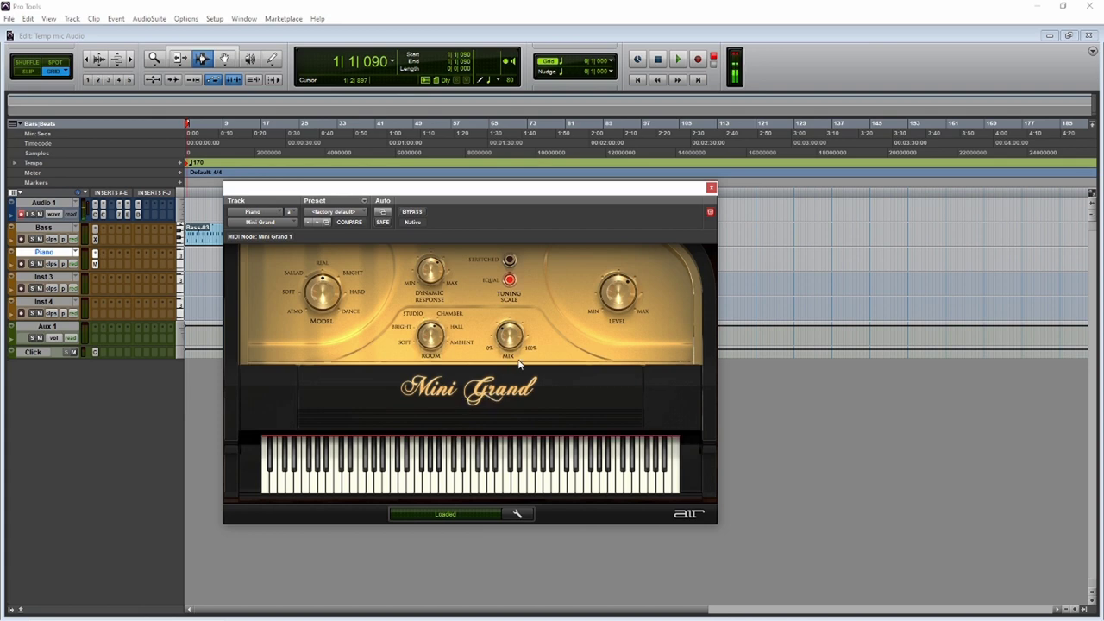
{"action": "left_click", "coordinate": [711, 188]}
Open the Piano track in the MIDI Editor and enter an A3, B3, C4 and E4 chord at 1|2|480.
{"action": "right_click", "coordinate": [198, 261]}
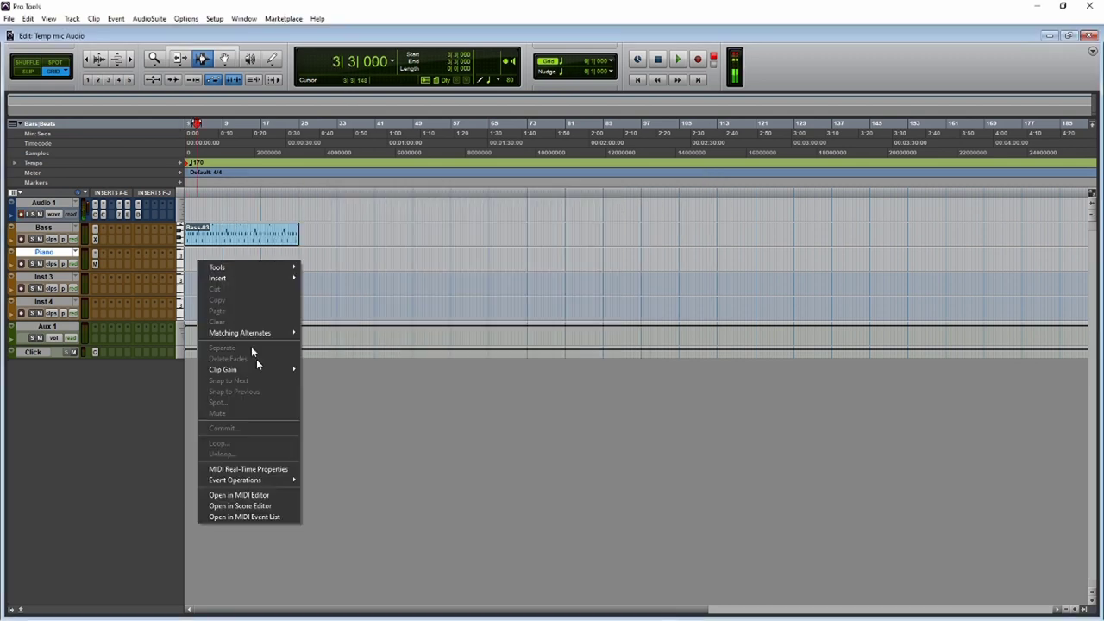
{"action": "left_click", "coordinate": [276, 494]}
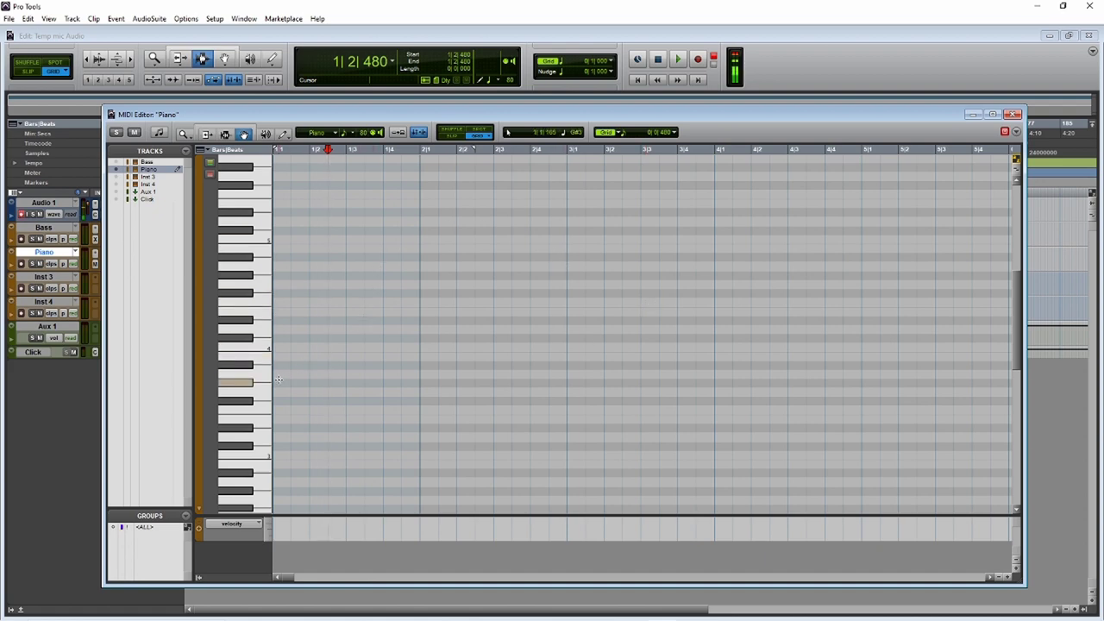
{"action": "left_click", "coordinate": [337, 374]}
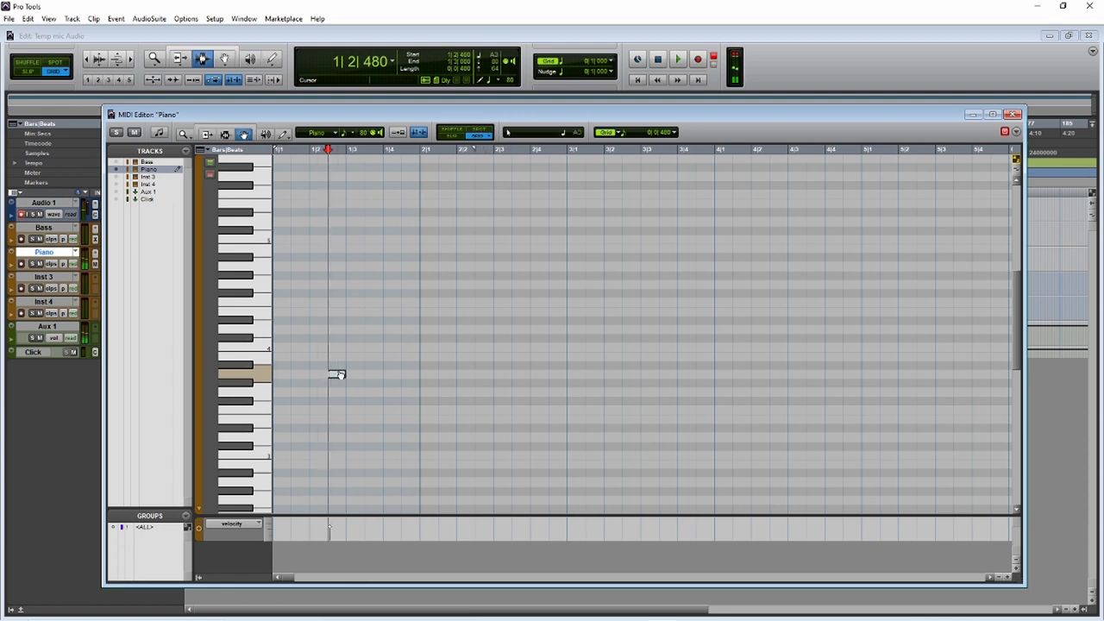
{"action": "left_click", "coordinate": [337, 355]}
{"action": "left_click", "coordinate": [338, 338]}
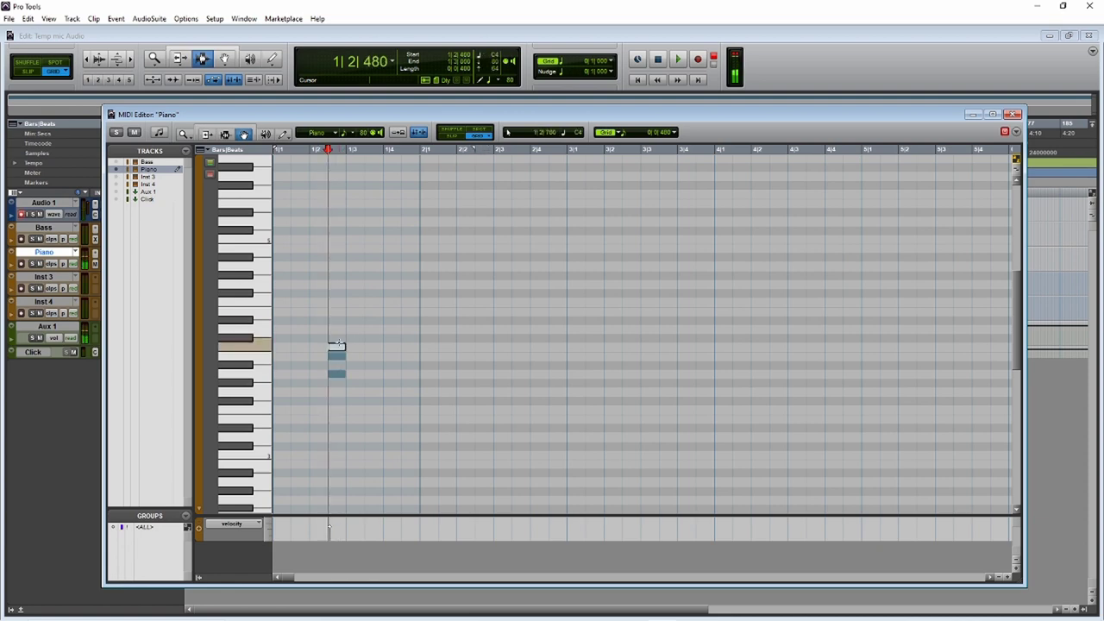
{"action": "left_click_drag", "start_coordinate": [340, 341], "coordinate": [340, 312]}
{"action": "left_click", "coordinate": [340, 365]}
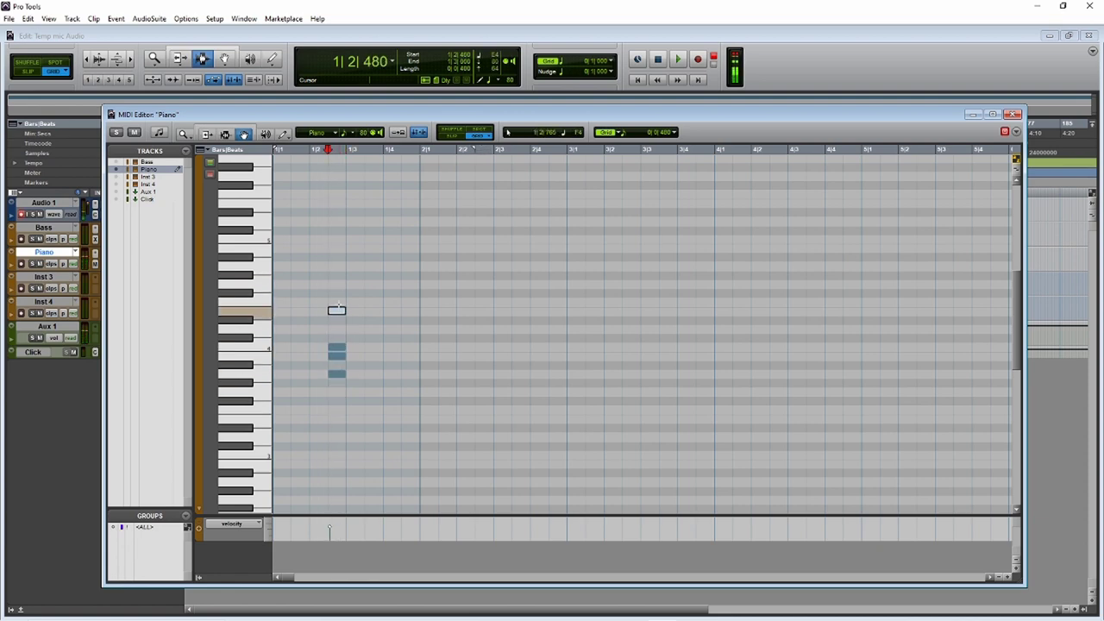
Lengthen all four chord notes to 4|1|000 and duplicate bars 1 to 3 so the chord repeats from bar 4.
{"action": "left_click_drag", "start_coordinate": [308, 282], "coordinate": [361, 385]}
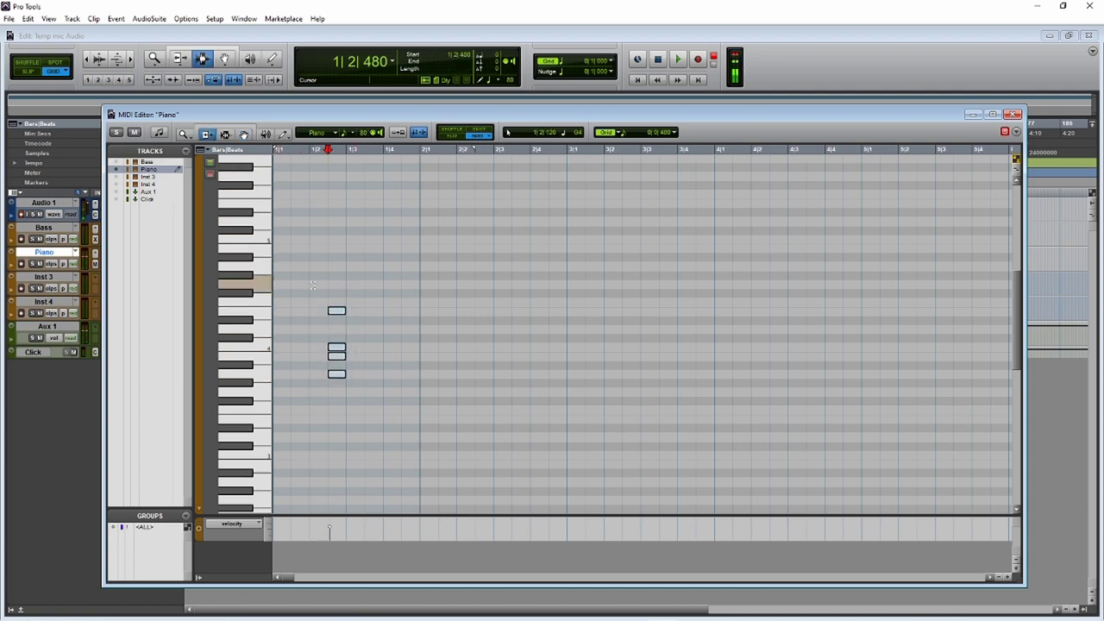
{"action": "left_click_drag", "start_coordinate": [343, 310], "coordinate": [715, 298]}
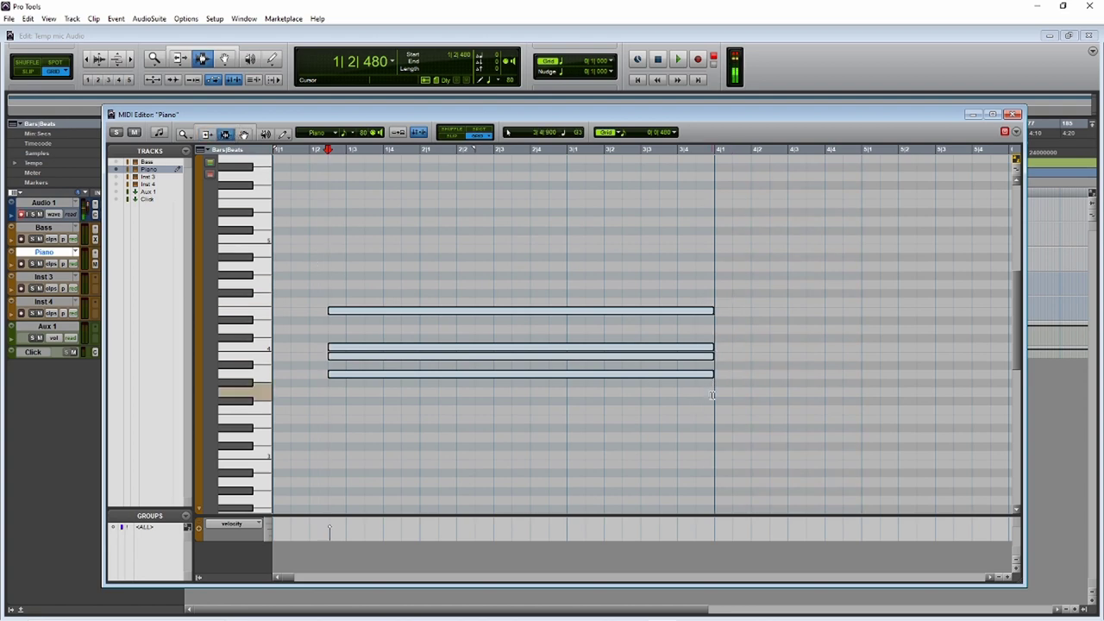
{"action": "left_click_drag", "start_coordinate": [713, 406], "coordinate": [276, 410]}
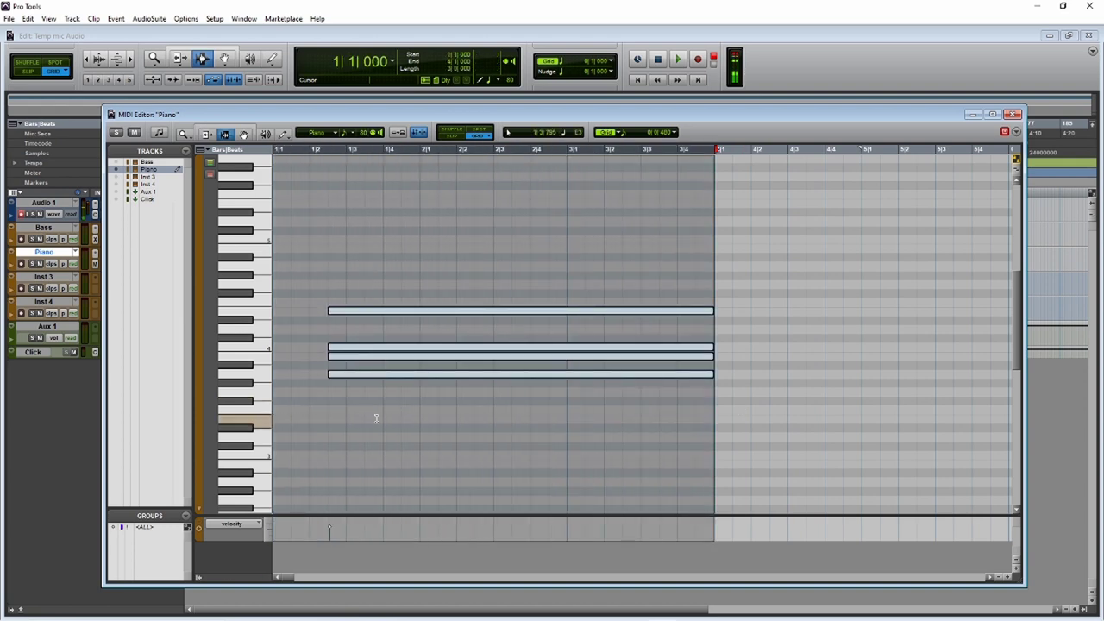
{"action": "key", "text": "ctrl+d"}
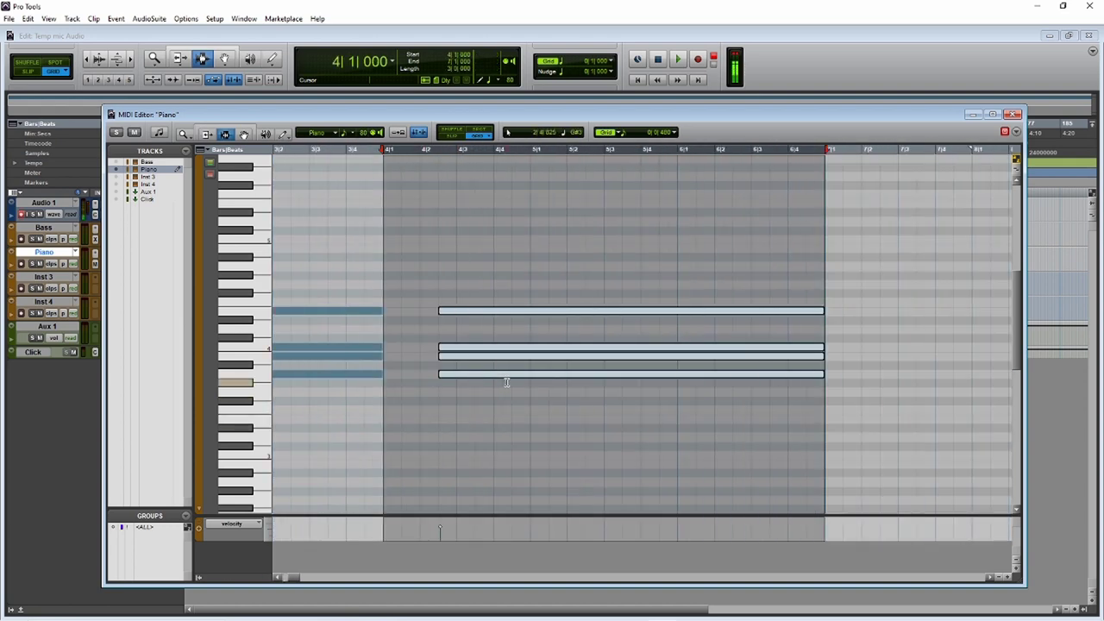
{"action": "scroll", "coordinate": [506, 383], "scroll_direction": "right", "scroll_amount": 1}
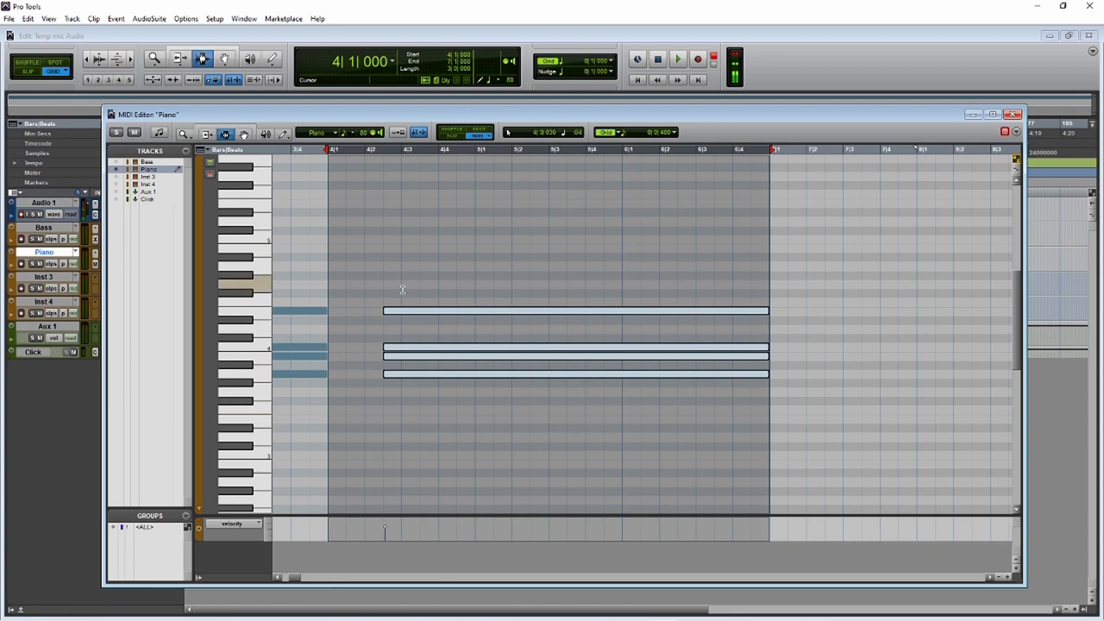
Play the first piano chord with the bass from 1|2|300.
{"action": "left_click", "coordinate": [245, 138]}
{"action": "scroll", "coordinate": [367, 298], "scroll_direction": "left", "scroll_amount": 6}
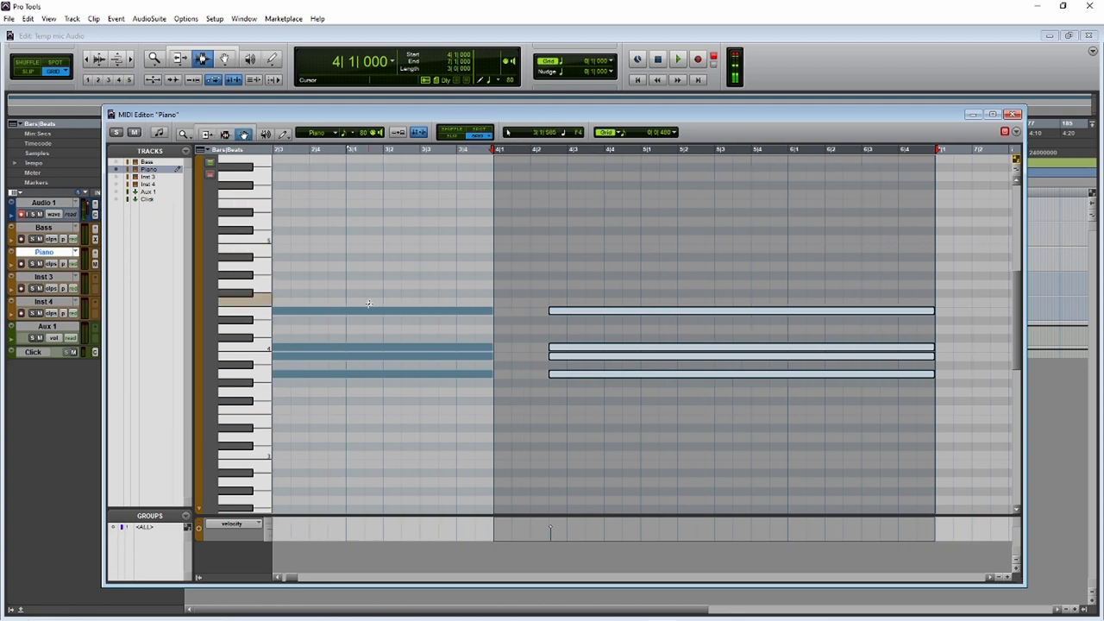
{"action": "left_click", "coordinate": [368, 303]}
{"action": "key", "text": "space"}
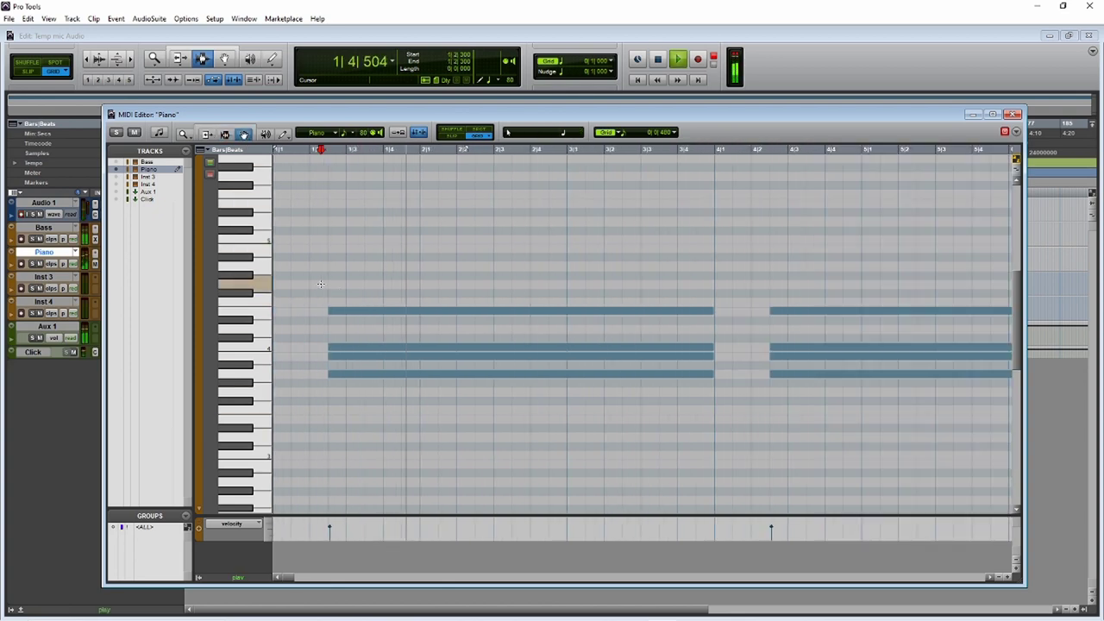
{"action": "key", "text": "space"}
Lower the repeated chord's E4 to E3 and its C4 to G3, and play it back from bar 4.
{"action": "scroll", "coordinate": [552, 285], "scroll_direction": "right", "scroll_amount": 8}
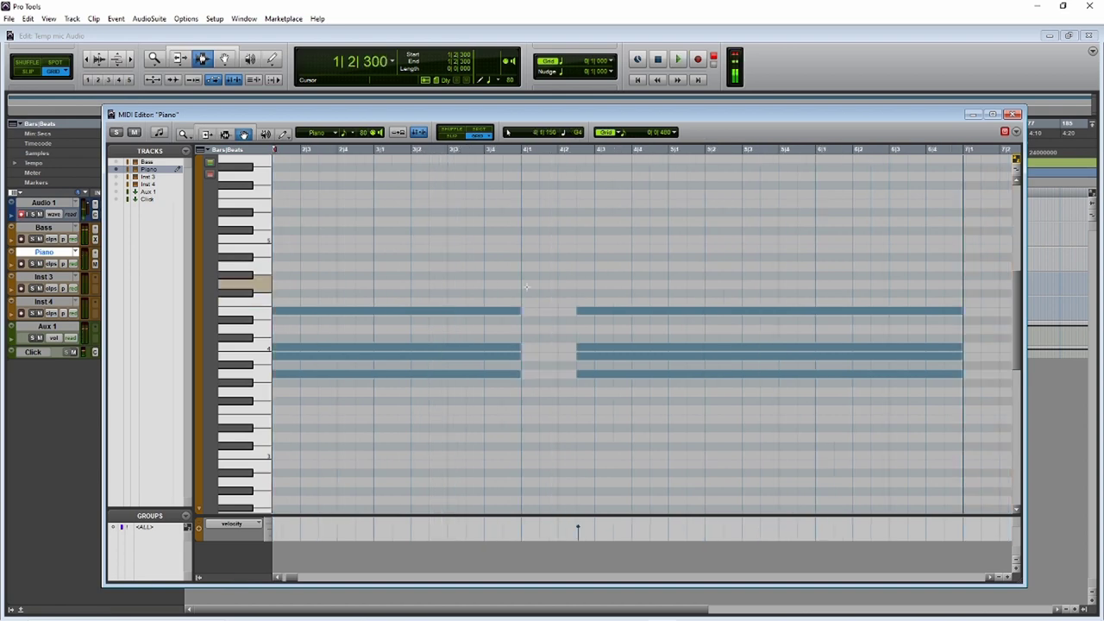
{"action": "scroll", "coordinate": [526, 288], "scroll_direction": "right", "scroll_amount": 1}
{"action": "scroll", "coordinate": [443, 320], "scroll_direction": "left", "scroll_amount": 5}
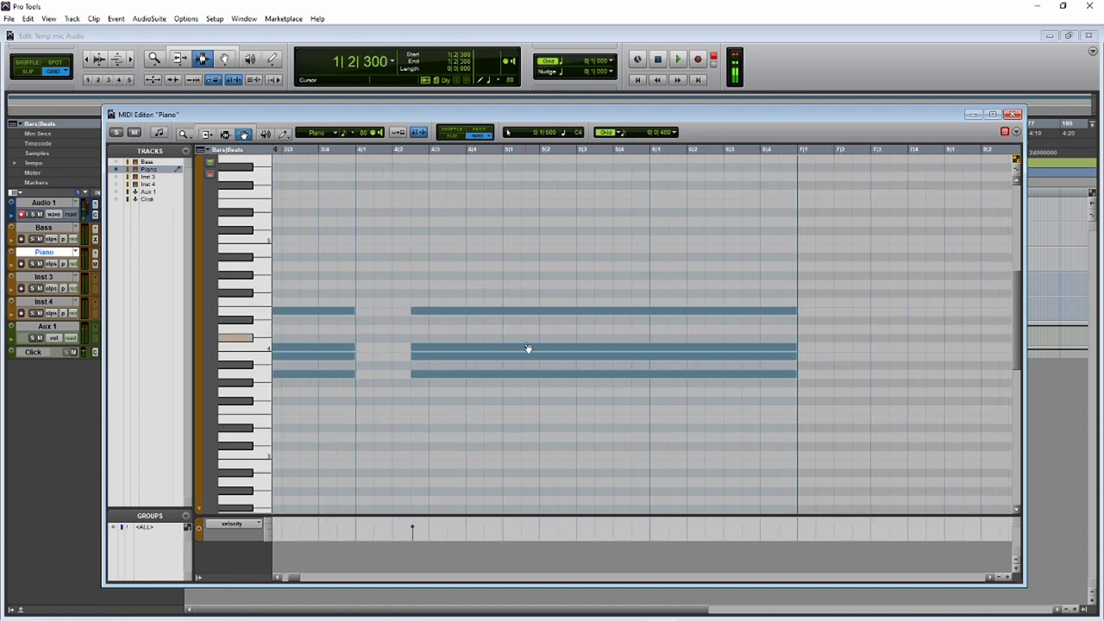
{"action": "left_click_drag", "start_coordinate": [587, 314], "coordinate": [589, 419]}
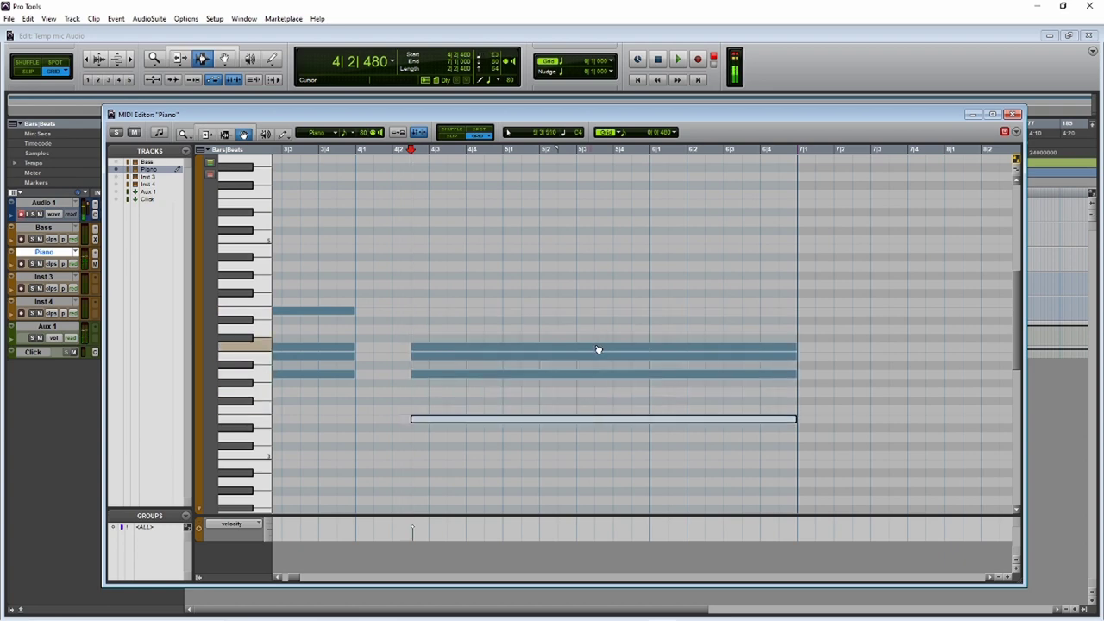
{"action": "left_click_drag", "start_coordinate": [599, 348], "coordinate": [601, 394]}
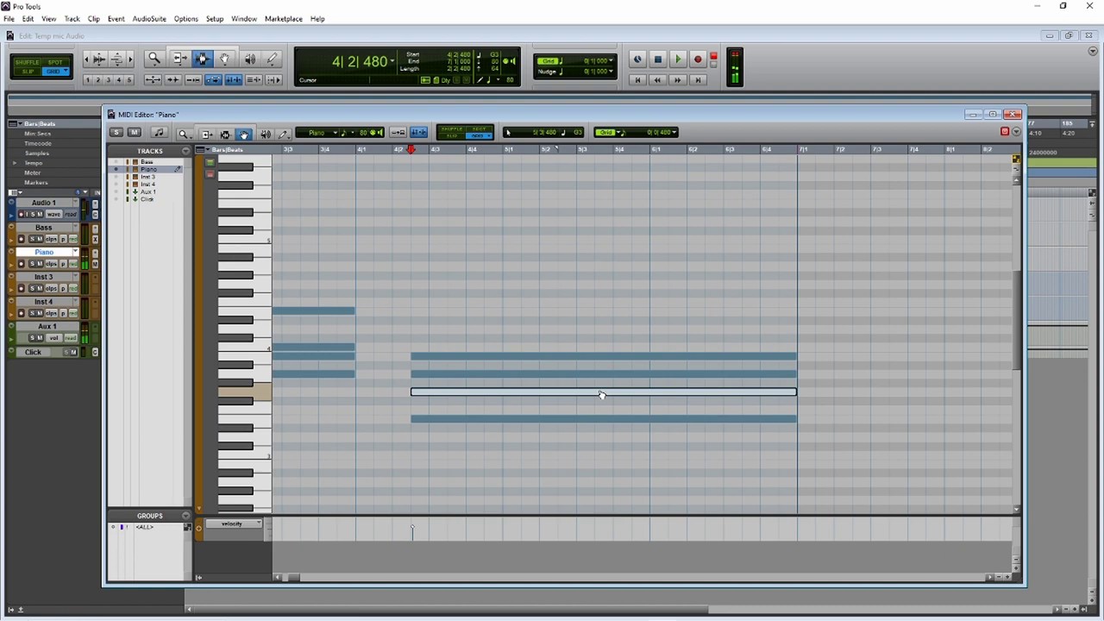
{"action": "left_click", "coordinate": [387, 401]}
{"action": "key", "text": "space"}
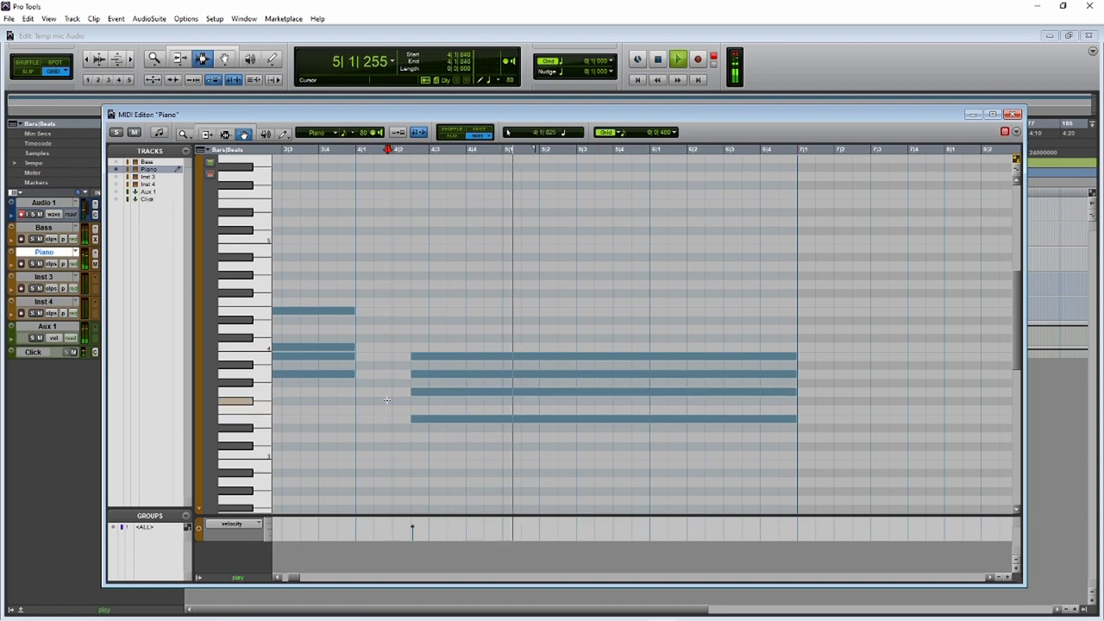
{"action": "key", "text": "space"}
Duplicate the whole six-bar piano pattern three times so it runs through bar 24, and close the MIDI Editor.
{"action": "scroll", "coordinate": [388, 401], "scroll_direction": "left", "scroll_amount": 4}
{"action": "scroll", "coordinate": [440, 380], "scroll_direction": "right", "scroll_amount": 1}
{"action": "scroll", "coordinate": [439, 381], "scroll_direction": "down", "scroll_amount": 2}
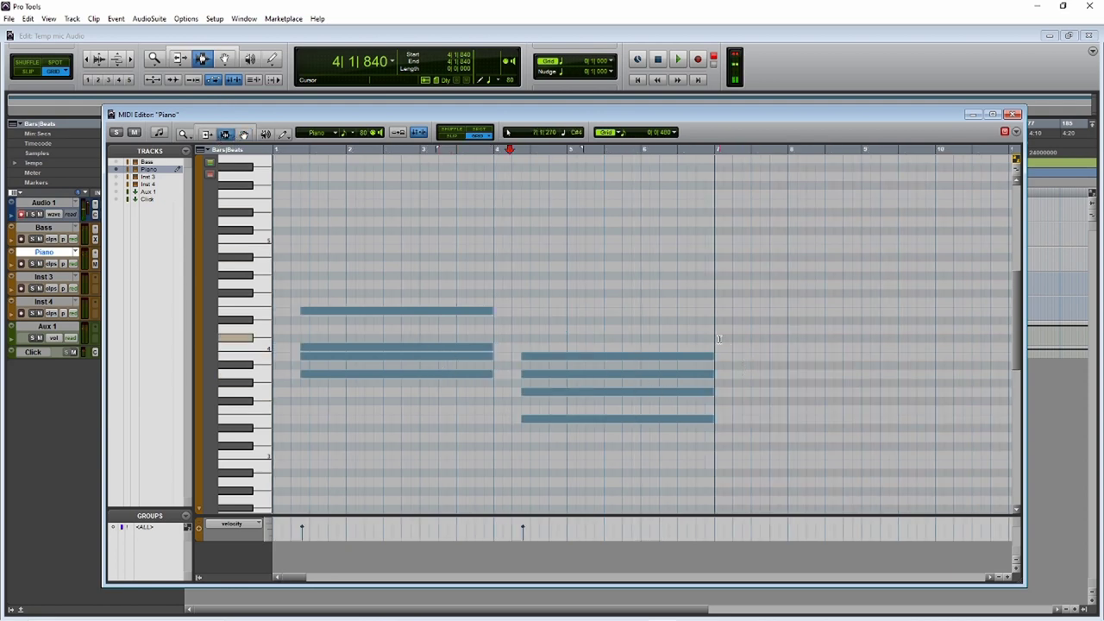
{"action": "left_click_drag", "start_coordinate": [715, 336], "coordinate": [274, 345]}
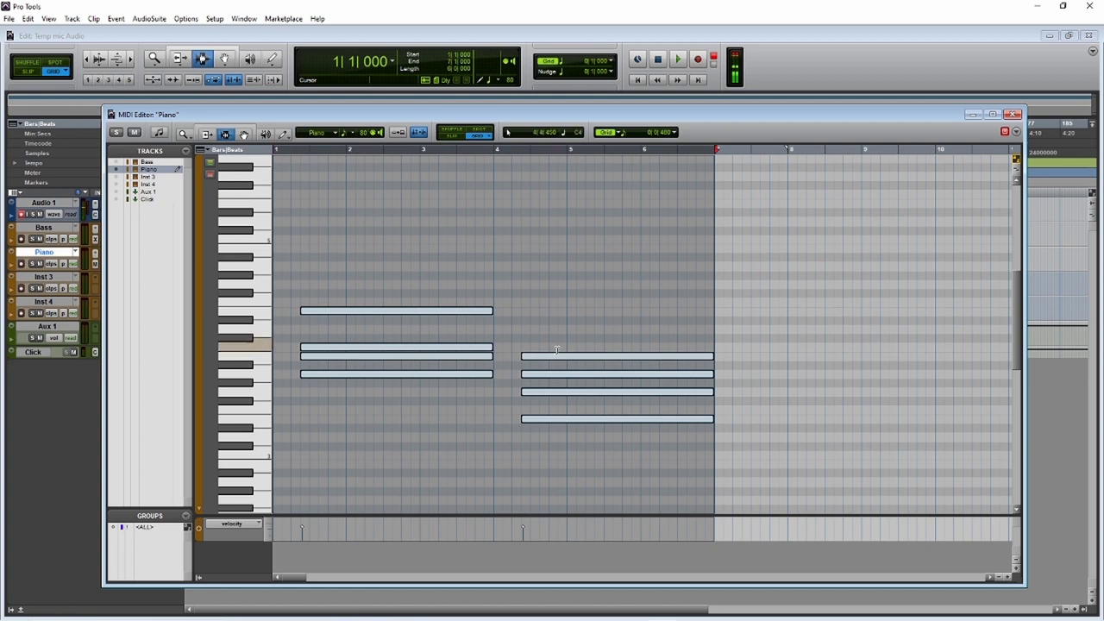
{"action": "key", "text": "ctrl+d"}
{"action": "key", "text": "ctrl+d"}
{"action": "key", "text": "ctrl+d"}
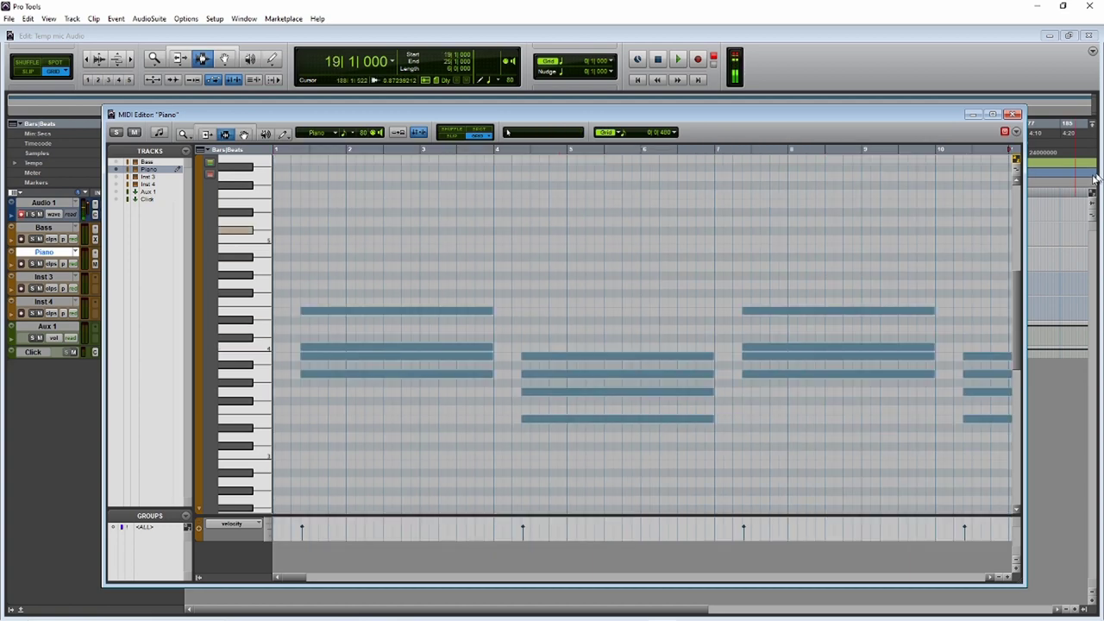
{"action": "left_click", "coordinate": [1015, 115]}
Enlarge the bass and piano clips in the timeline and return the playback position to the session start.
{"action": "key", "text": "ctrl+bracketright"}
{"action": "key", "text": "ctrl+bracketright"}
{"action": "key", "text": "ctrl+bracketright"}
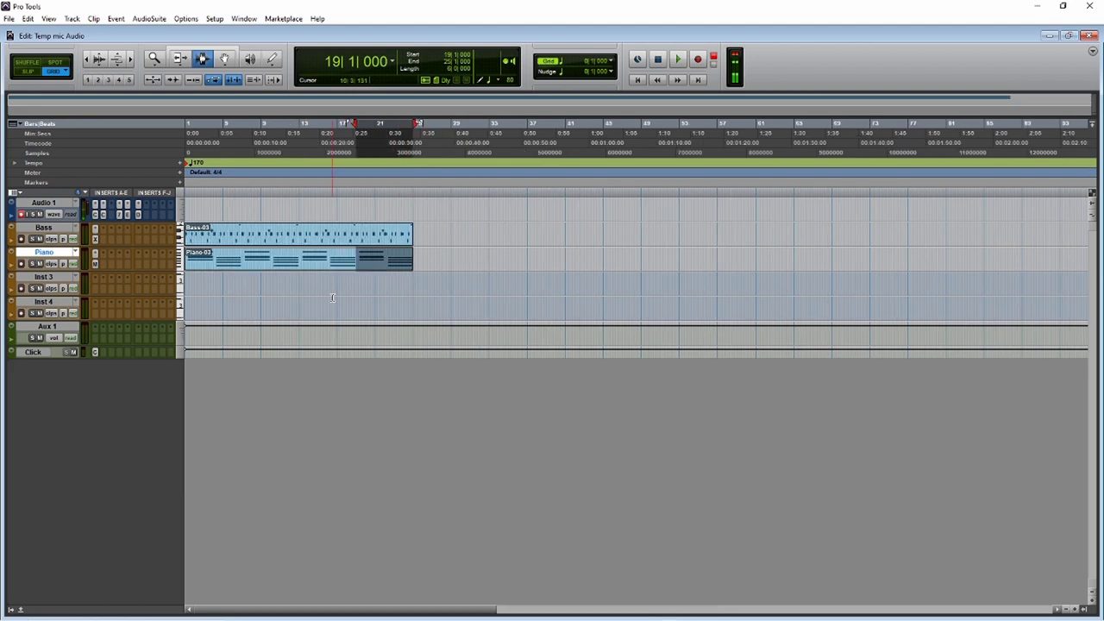
{"action": "key", "text": "ctrl+bracketleft"}
{"action": "key", "text": "ctrl+bracketleft"}
{"action": "key", "text": "ctrl+bracketright"}
{"action": "key", "text": "ctrl+bracketright"}
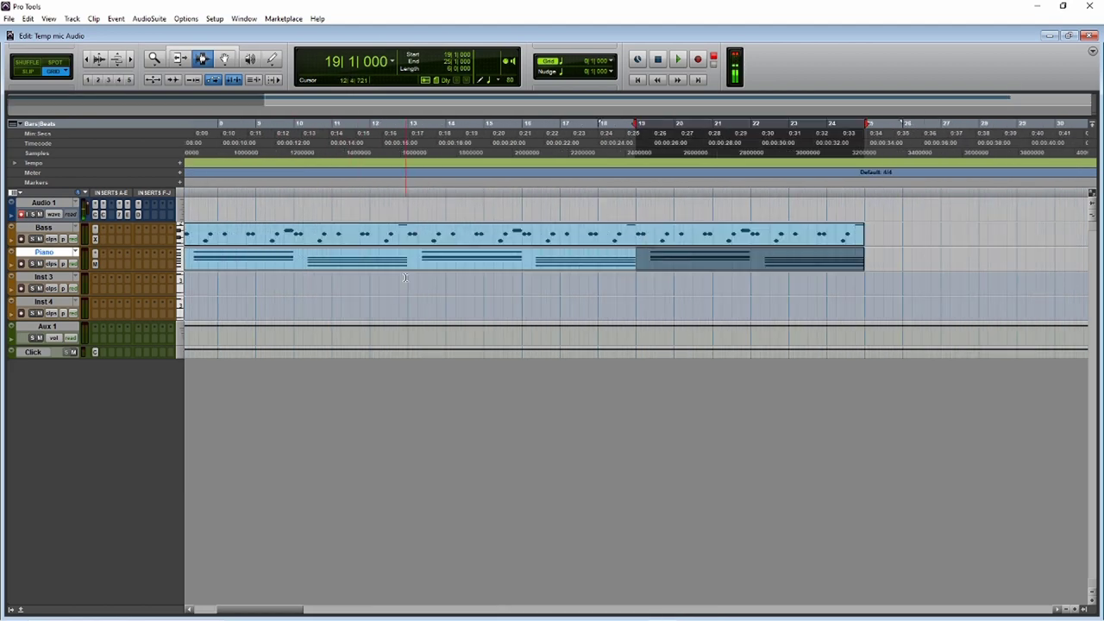
{"action": "left_click", "coordinate": [640, 79]}
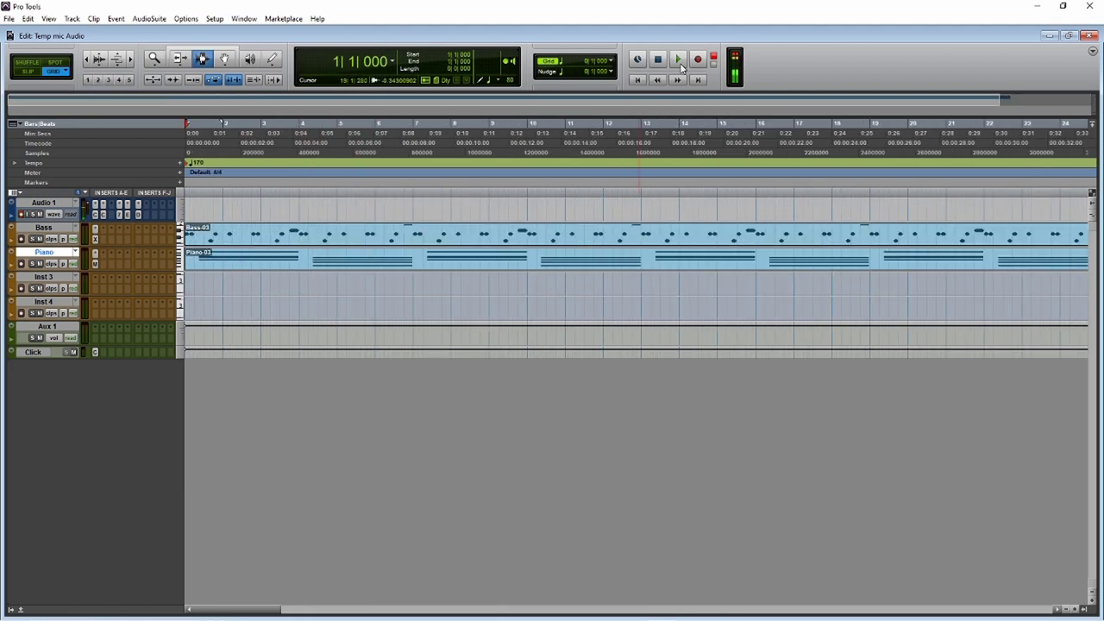
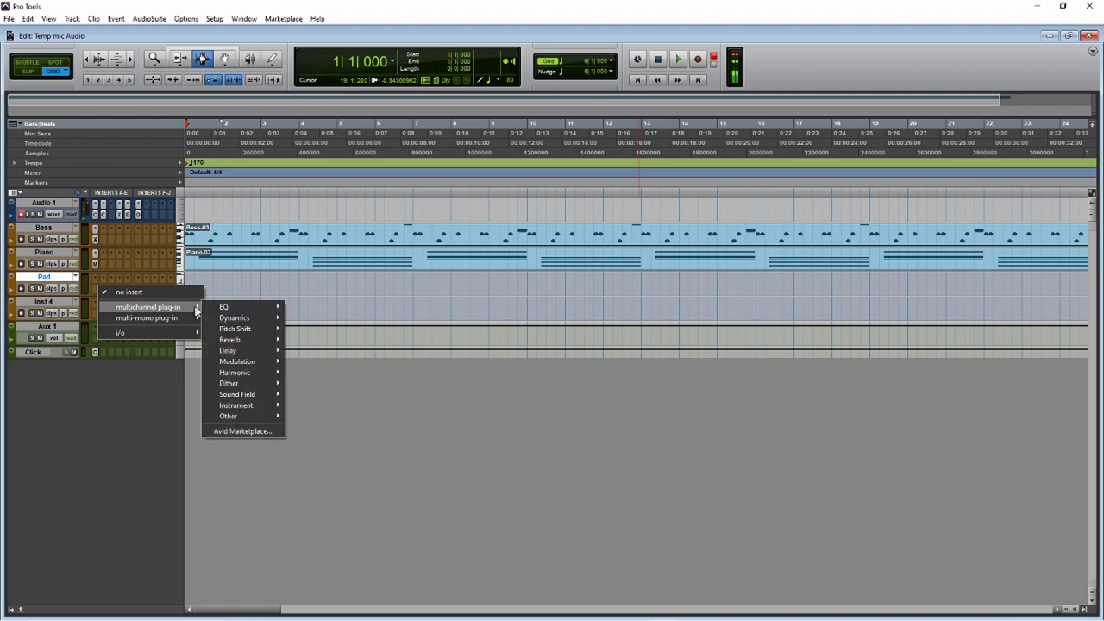
Insert stereo Xpand!2 on the Pad track as a multichannel plug-in and lower its master level to -17.9 dB.
{"action": "mouse_move", "coordinate": [245, 406]}
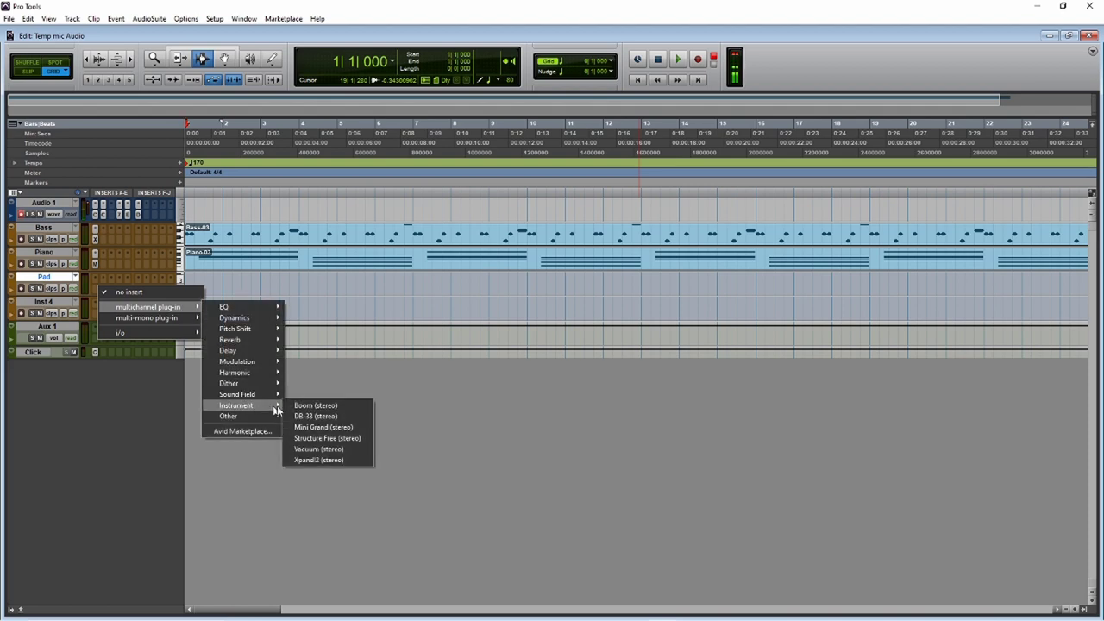
{"action": "left_click", "coordinate": [341, 461]}
{"action": "mouse_move", "coordinate": [675, 289]}
{"action": "left_click_drag", "start_coordinate": [673, 313], "coordinate": [674, 323]}
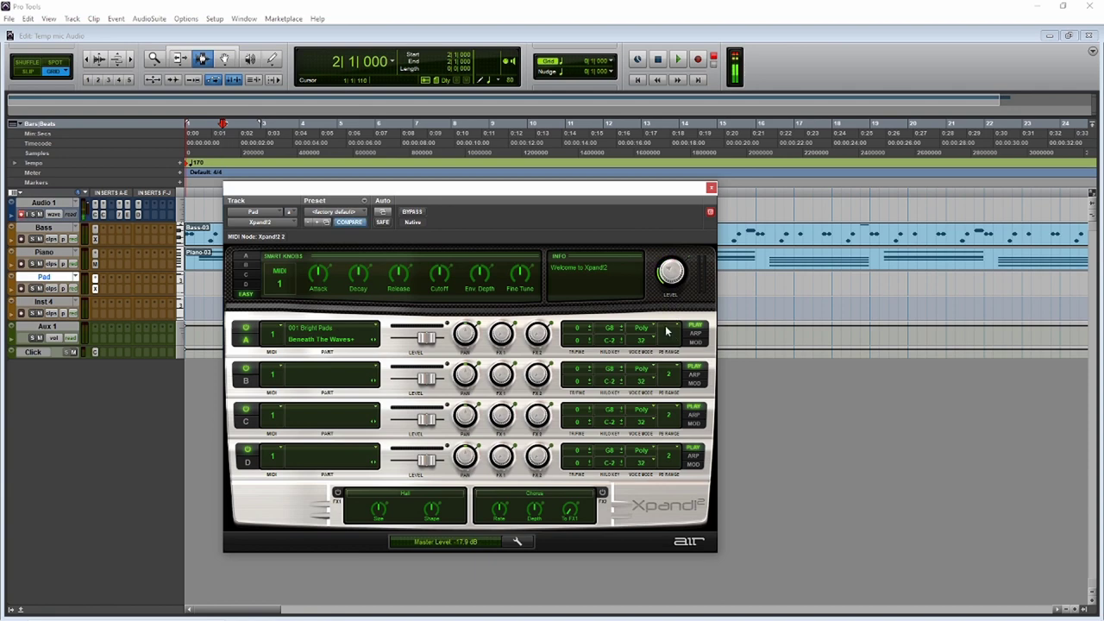
Set Xpand!2 part A to the Celepad+ patch from Soft Pads and close the plug-in.
{"action": "left_click", "coordinate": [373, 330]}
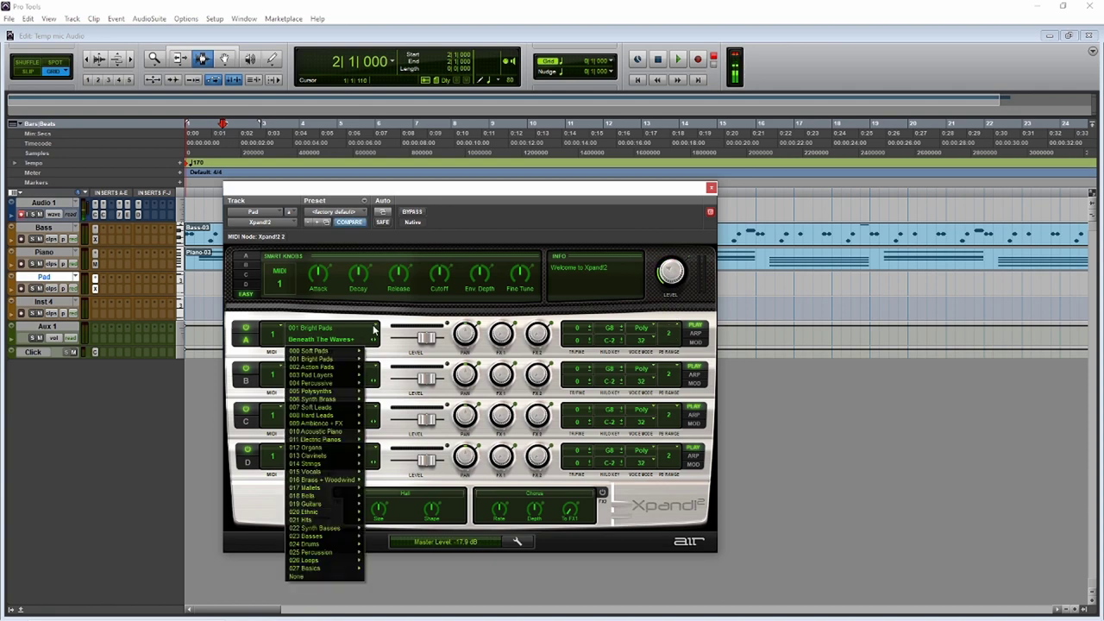
{"action": "mouse_move", "coordinate": [354, 352]}
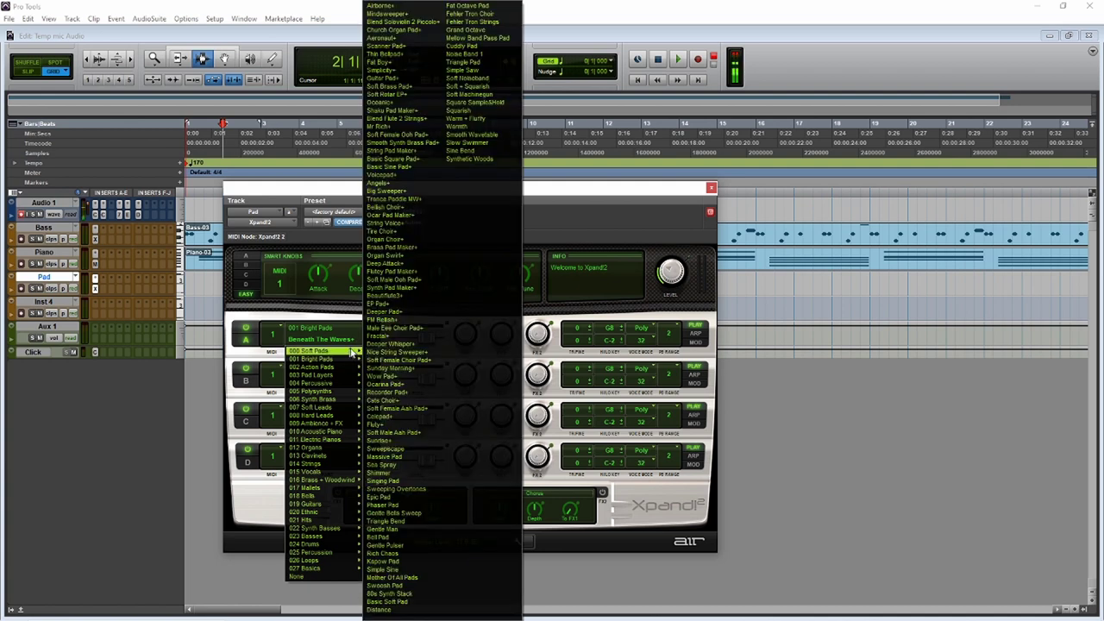
{"action": "left_click", "coordinate": [436, 419]}
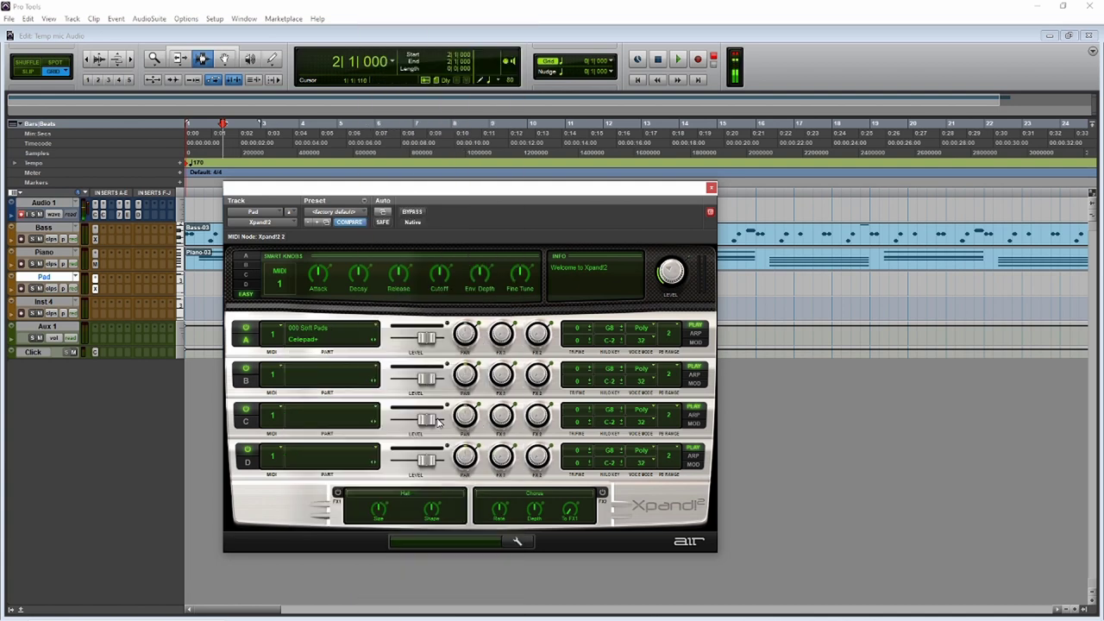
{"action": "left_click", "coordinate": [712, 188]}
Open the Pad track in the MIDI Editor and enter an A3, G3 and E3 chord at 1|1|000.
{"action": "right_click", "coordinate": [236, 283]}
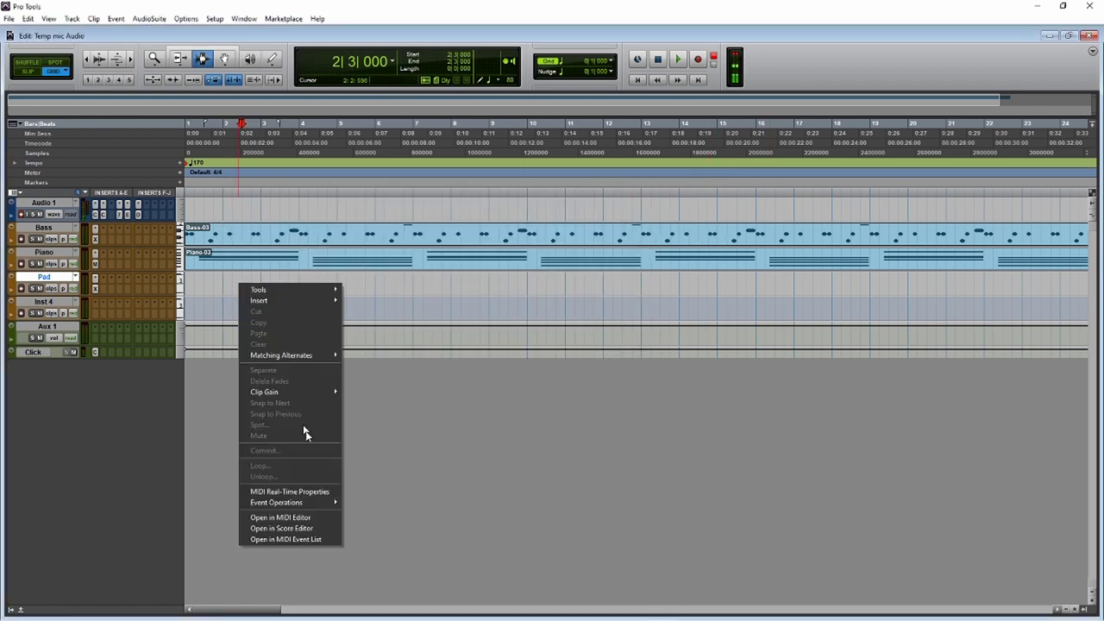
{"action": "left_click", "coordinate": [326, 521]}
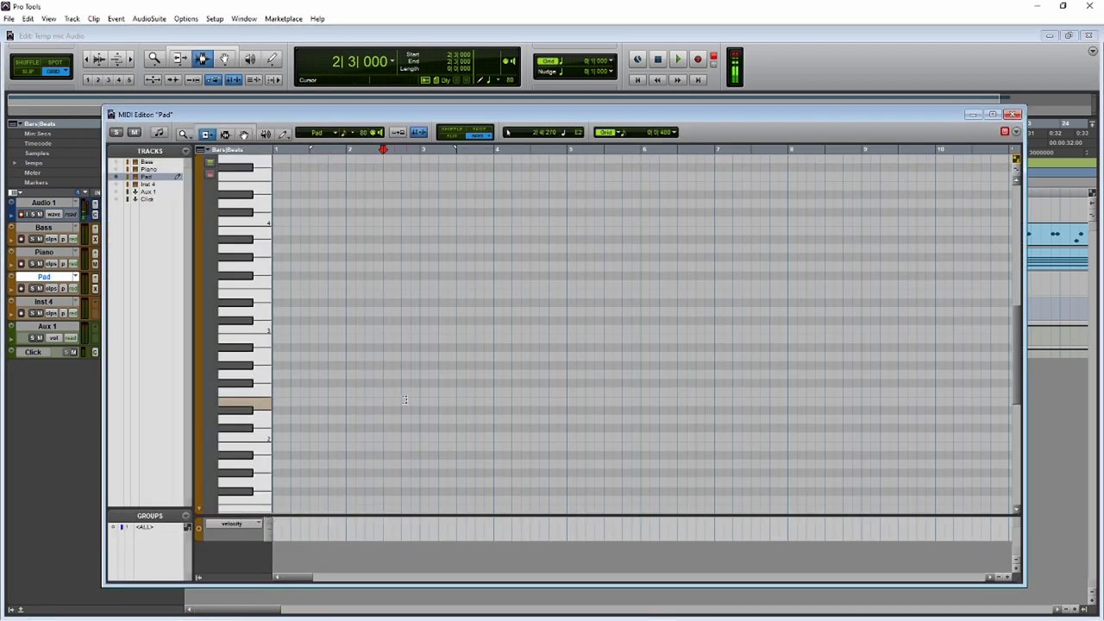
{"action": "left_click", "coordinate": [245, 136]}
{"action": "left_click", "coordinate": [276, 248]}
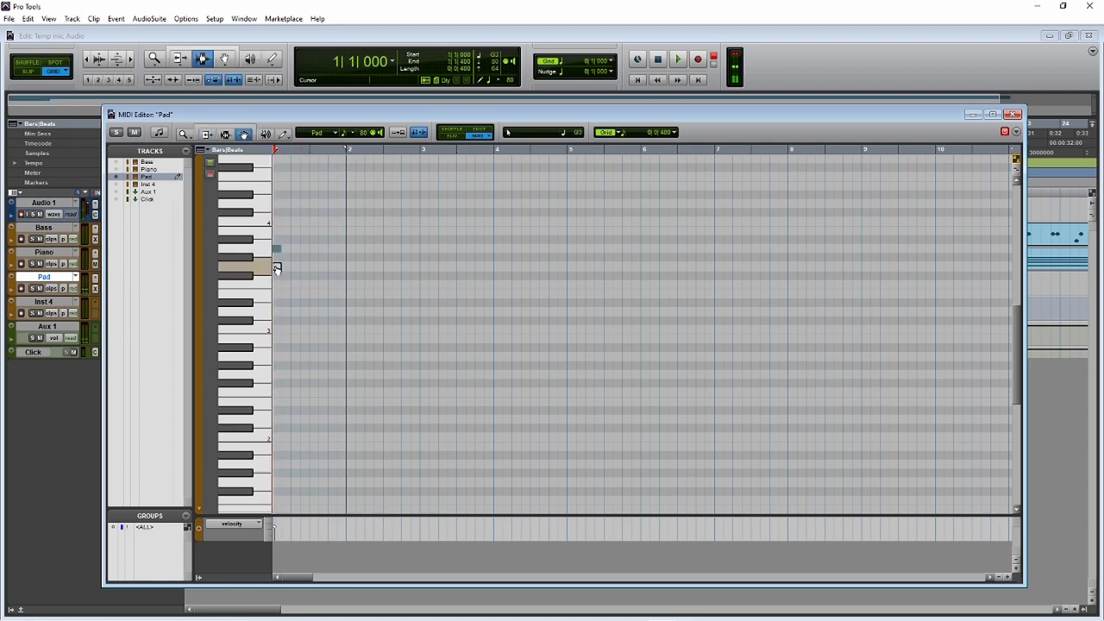
{"action": "left_click", "coordinate": [276, 266]}
{"action": "left_click", "coordinate": [277, 293]}
Lengthen all three pad notes to near the end of bar 160 and return to the full arrangement.
{"action": "left_click_drag", "start_coordinate": [300, 300], "coordinate": [281, 236]}
{"action": "left_click", "coordinate": [206, 136]}
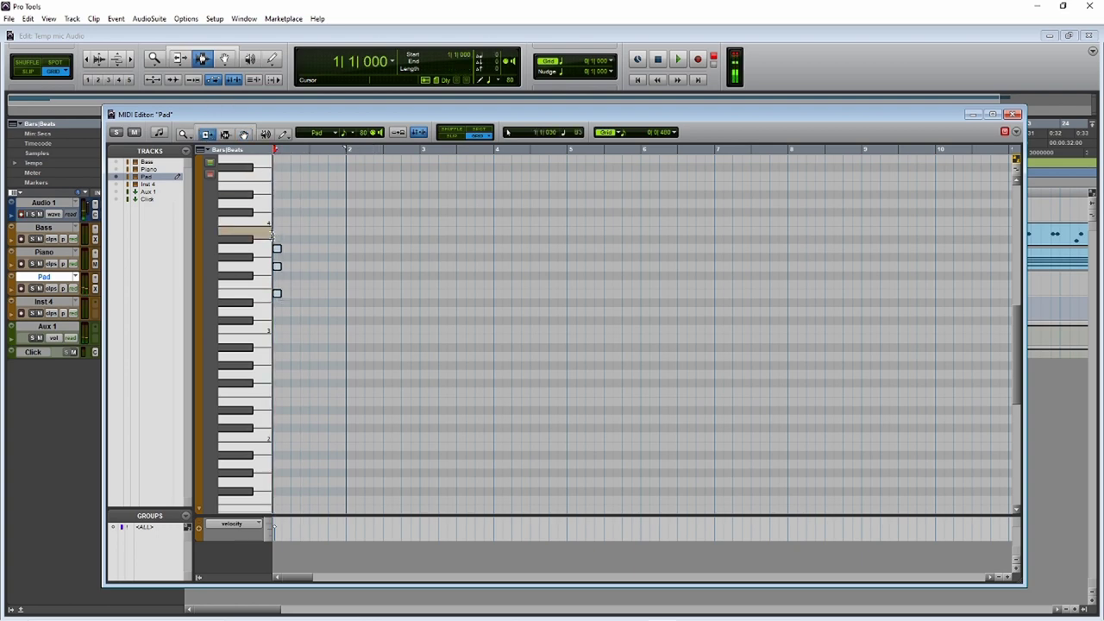
{"action": "left_click_drag", "start_coordinate": [277, 248], "coordinate": [990, 255]}
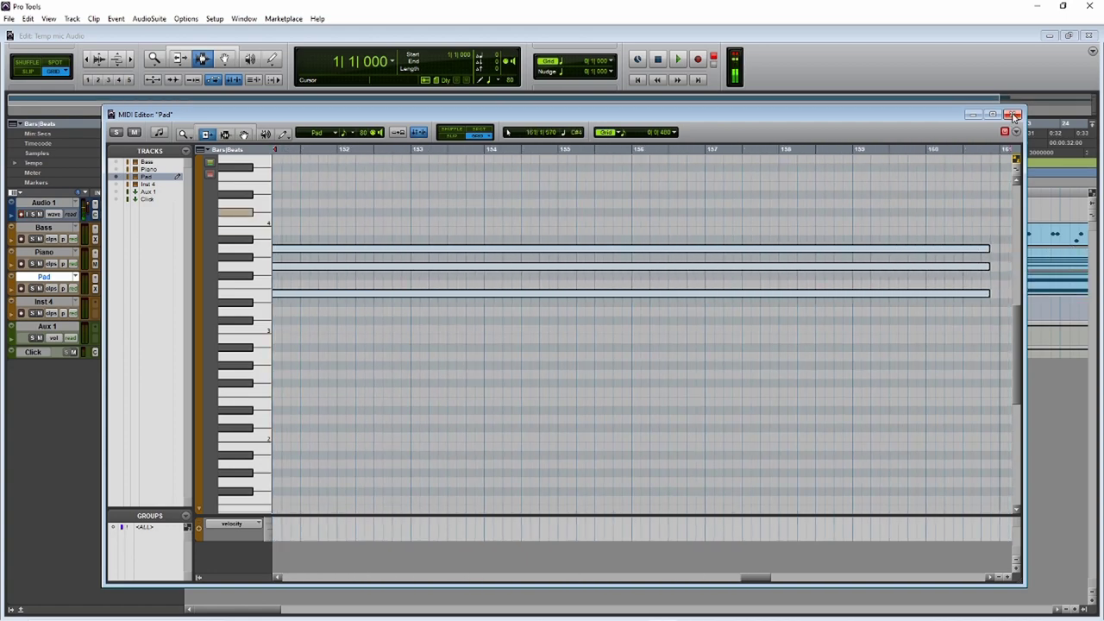
{"action": "left_click", "coordinate": [1014, 115]}
{"action": "key", "text": "ctrl+bracketleft"}
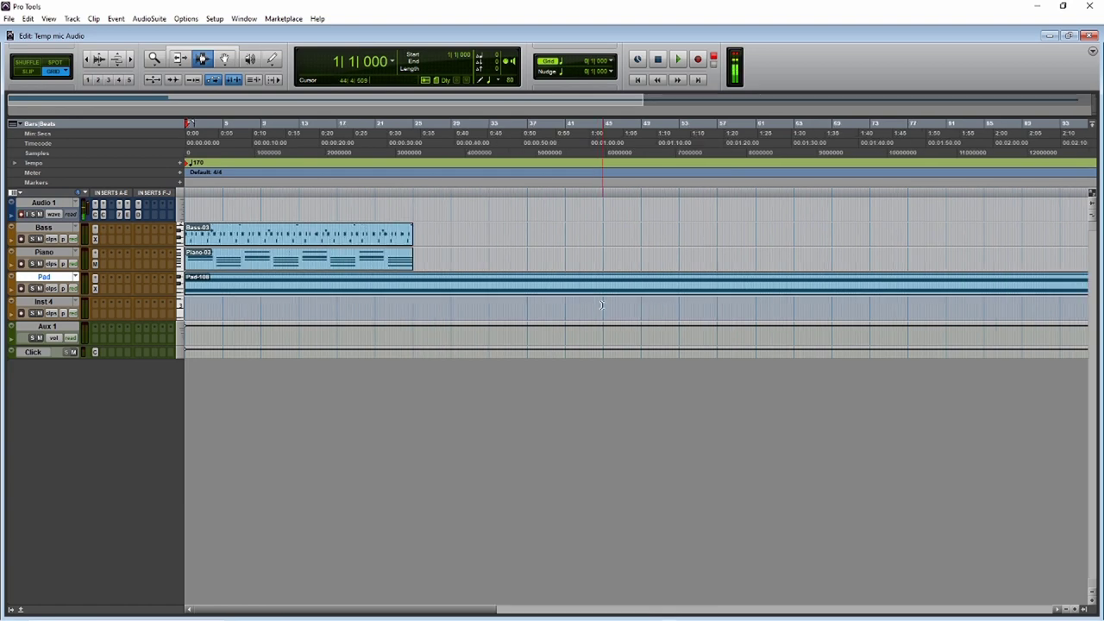
Play the arrangement from the start to audition the bass, piano and pad parts together.
{"action": "key", "text": "ctrl+bracketright"}
{"action": "key", "text": "ctrl+bracketright"}
{"action": "key", "text": "ctrl+bracketleft"}
{"action": "key", "text": "ctrl+bracketright"}
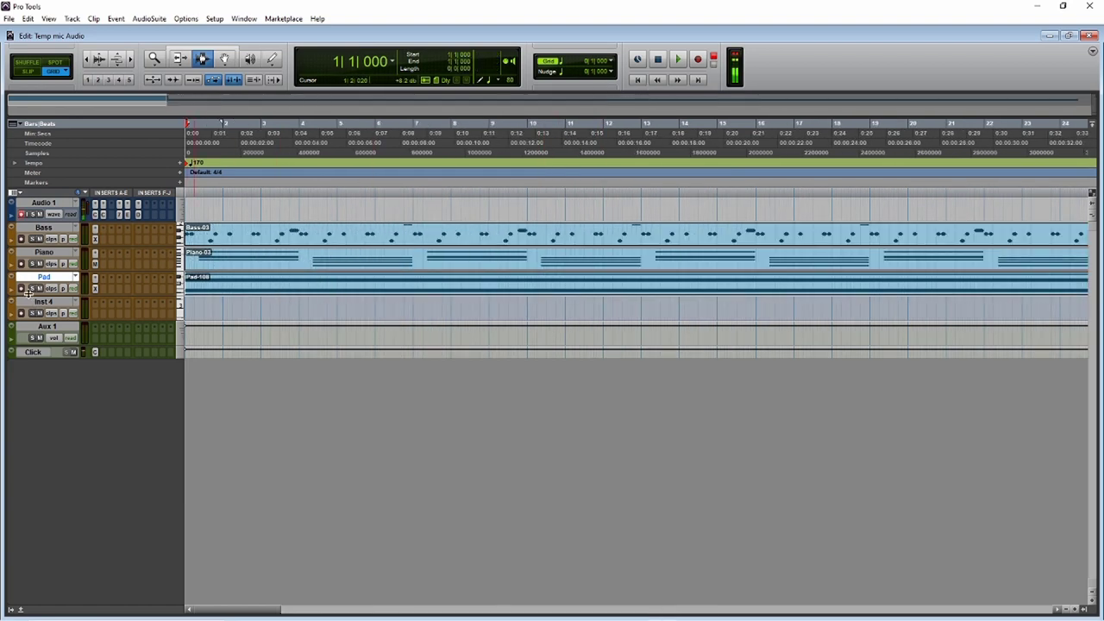
{"action": "left_click", "coordinate": [637, 81]}
{"action": "left_click", "coordinate": [33, 339]}
{"action": "key", "text": "space"}
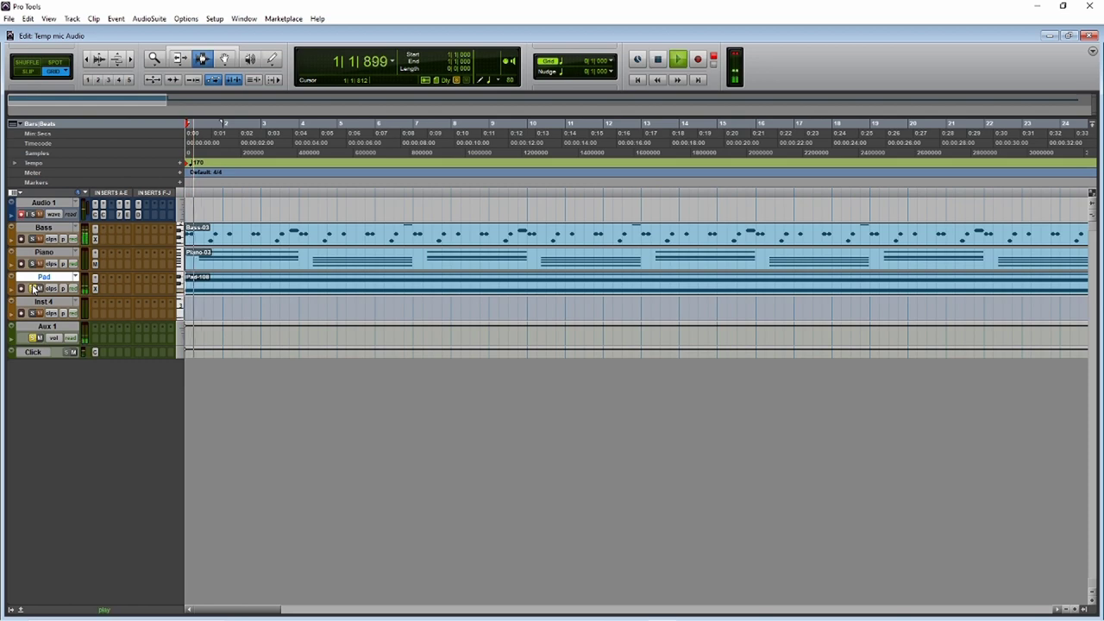
{"action": "key", "text": "space"}
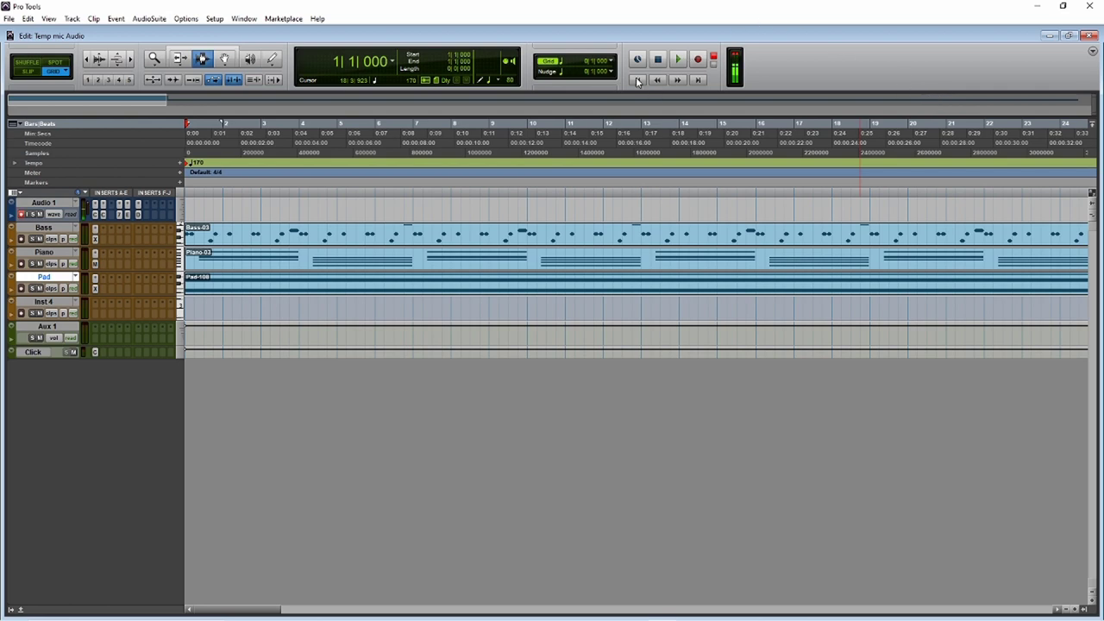
{"action": "left_click", "coordinate": [678, 60]}
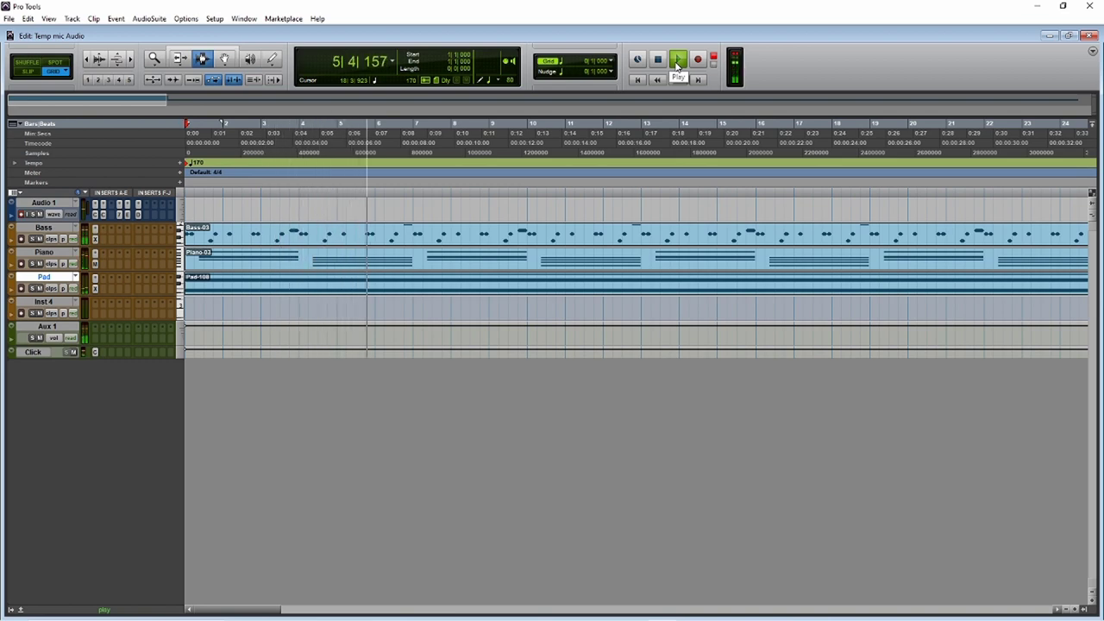
{"action": "left_click", "coordinate": [657, 59]}
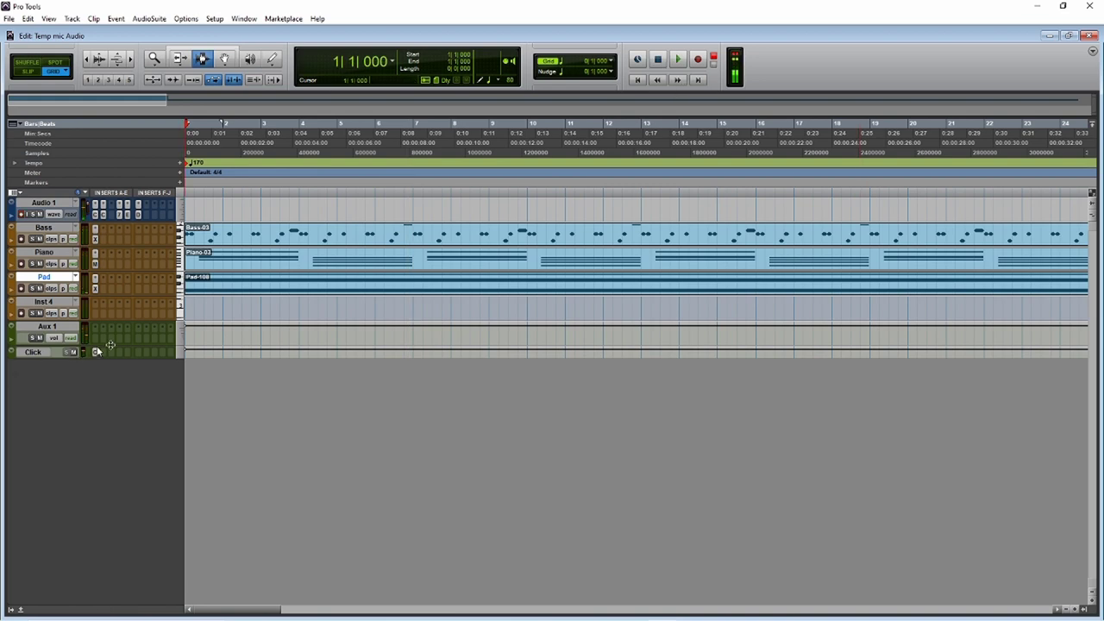
Rename the Inst 4 track as Perc and insert stereo Boom on it as a multichannel plug-in.
{"action": "double_click", "coordinate": [41, 302]}
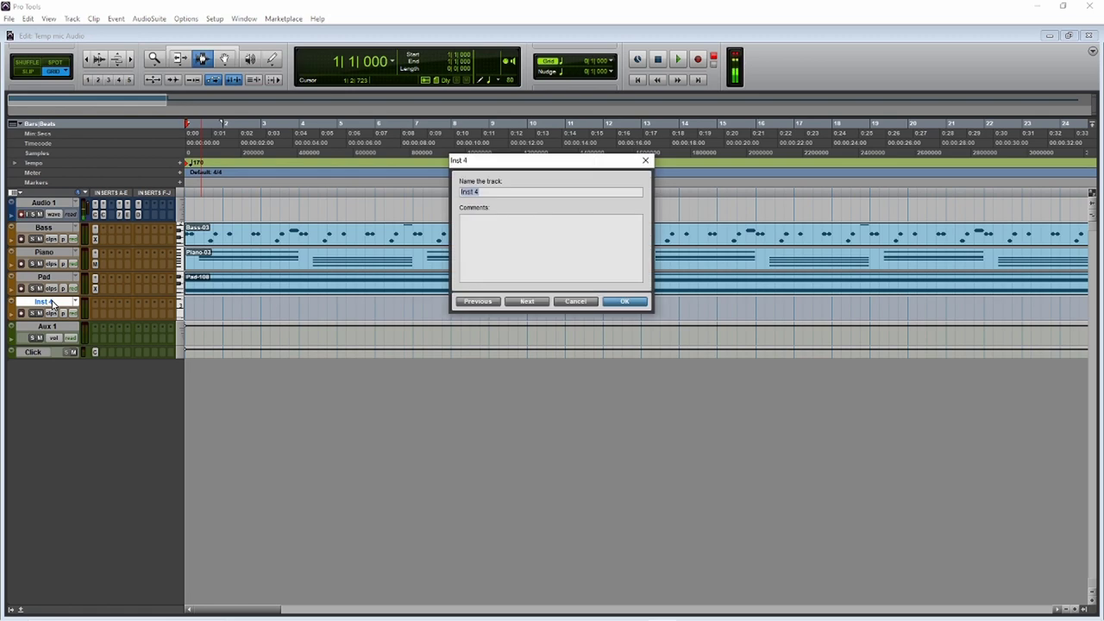
{"action": "key", "text": "Return"}
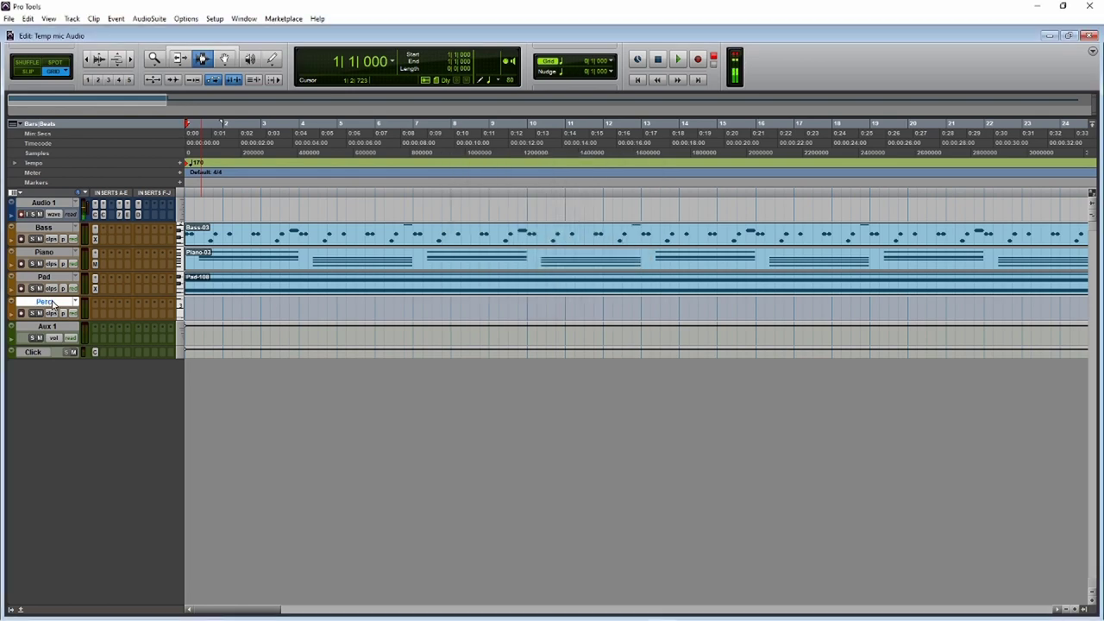
{"action": "left_click", "coordinate": [95, 318]}
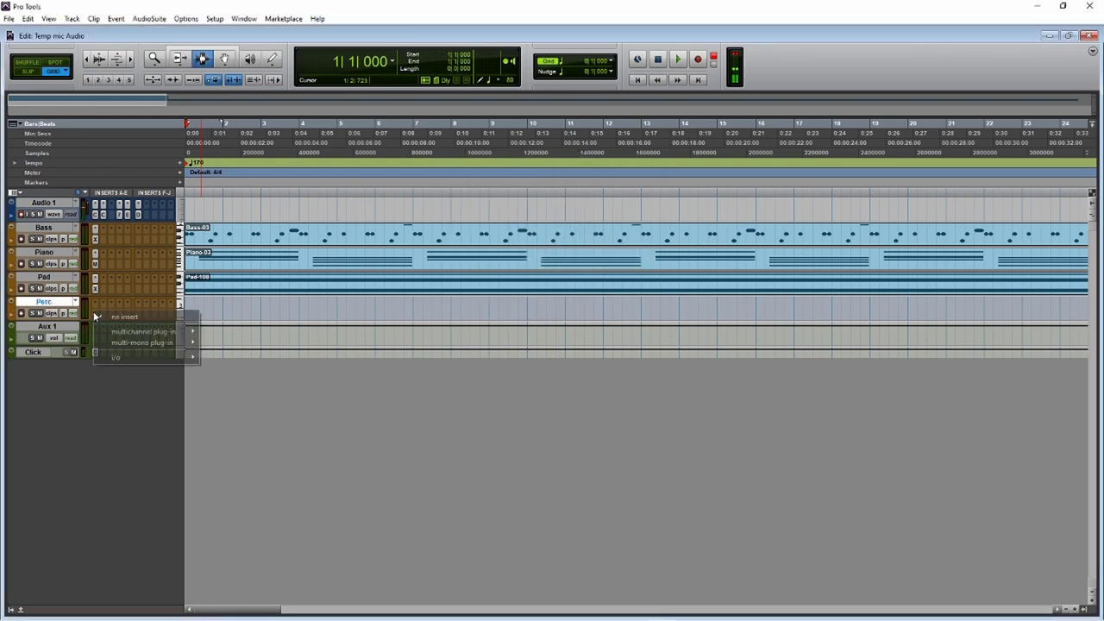
{"action": "mouse_move", "coordinate": [159, 334]}
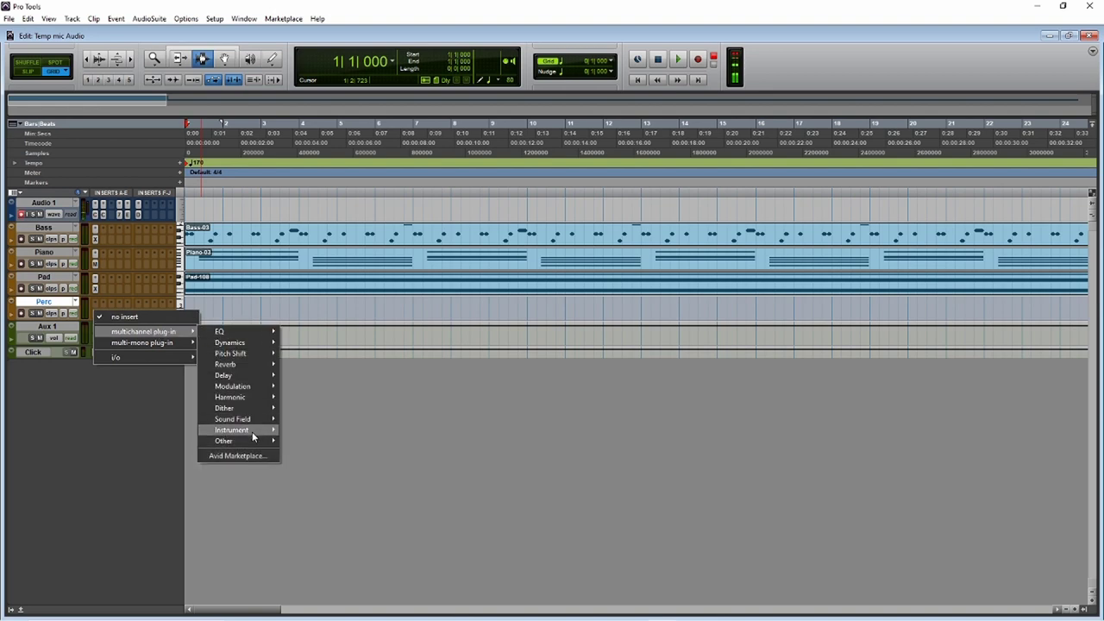
{"action": "mouse_move", "coordinate": [250, 430]}
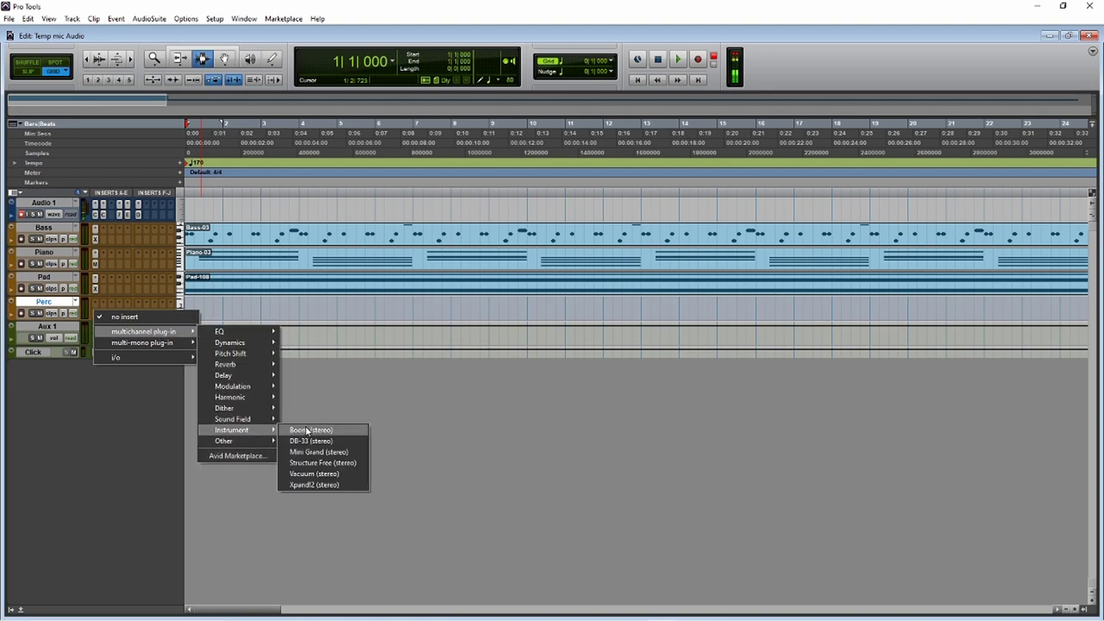
{"action": "left_click", "coordinate": [307, 430]}
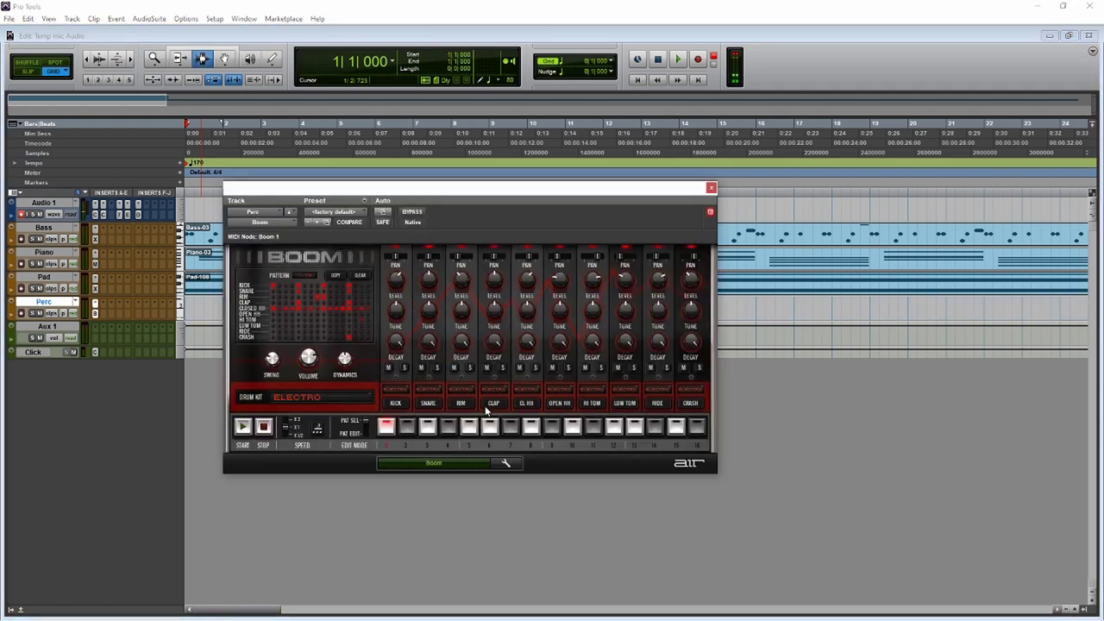
Load the Early Afternoon 116 preset from Boom's 101 - 120 folder and close the plug-in.
{"action": "left_click", "coordinate": [386, 426]}
{"action": "left_click", "coordinate": [362, 215]}
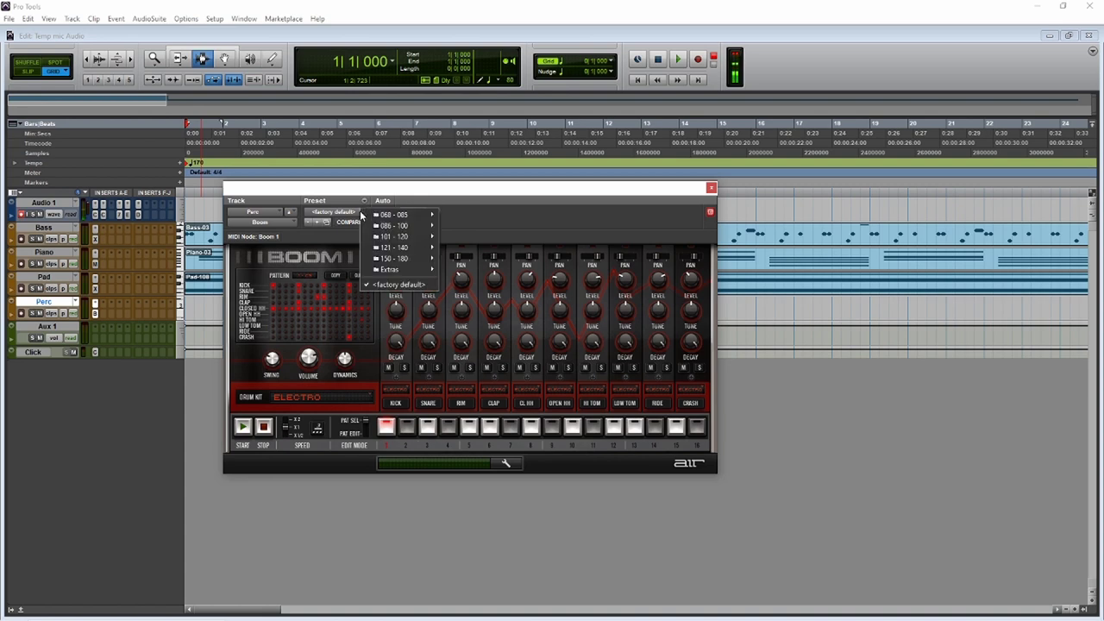
{"action": "mouse_move", "coordinate": [414, 237]}
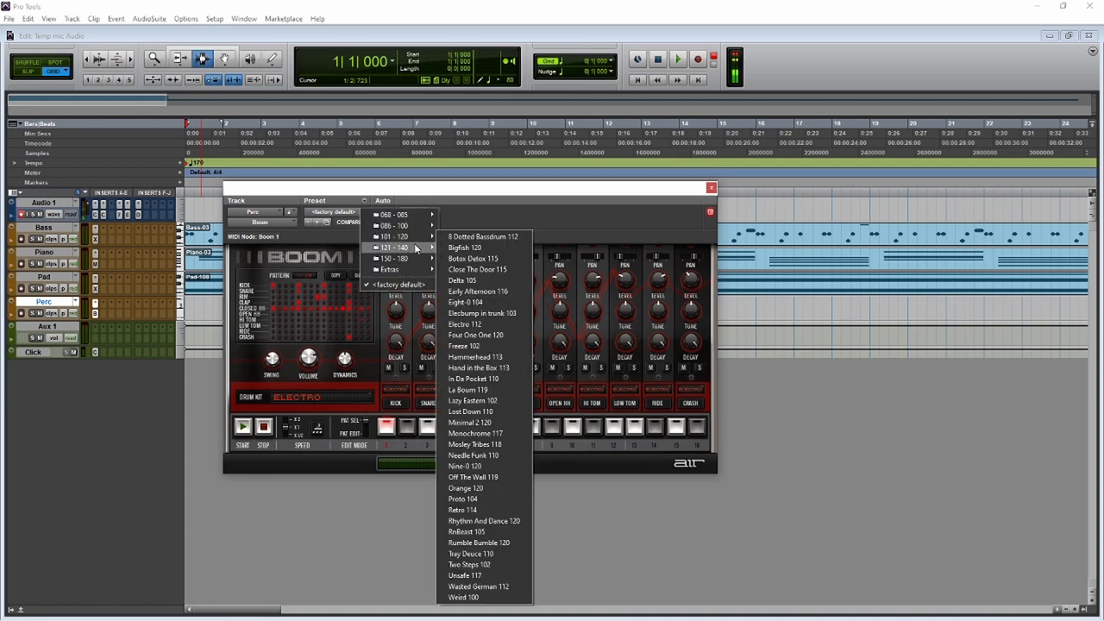
{"action": "mouse_move", "coordinate": [431, 301]}
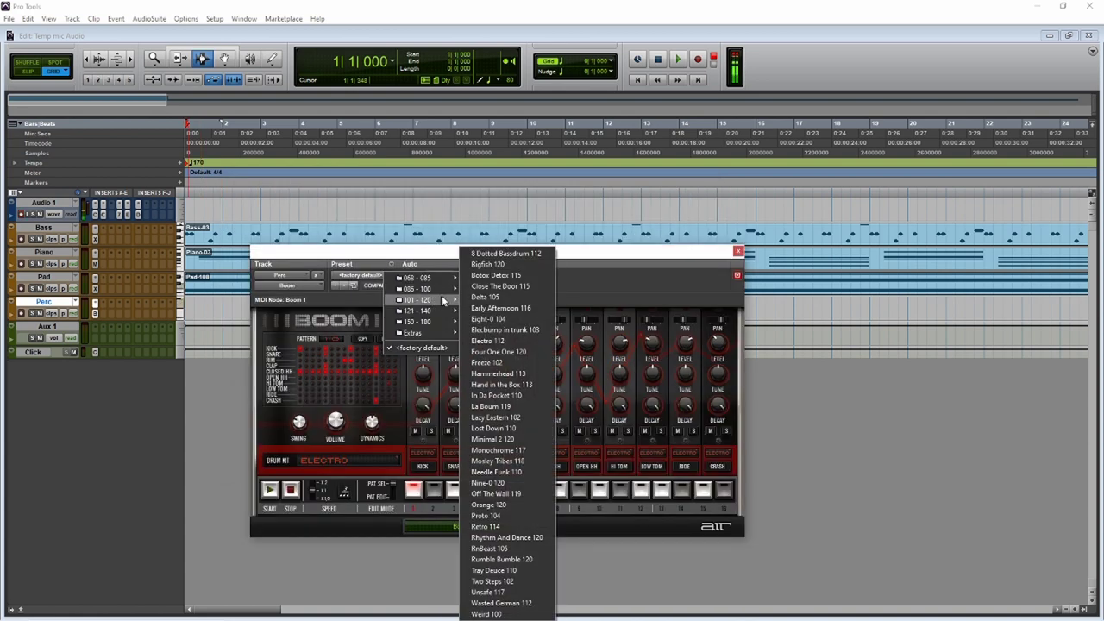
{"action": "left_click", "coordinate": [514, 308]}
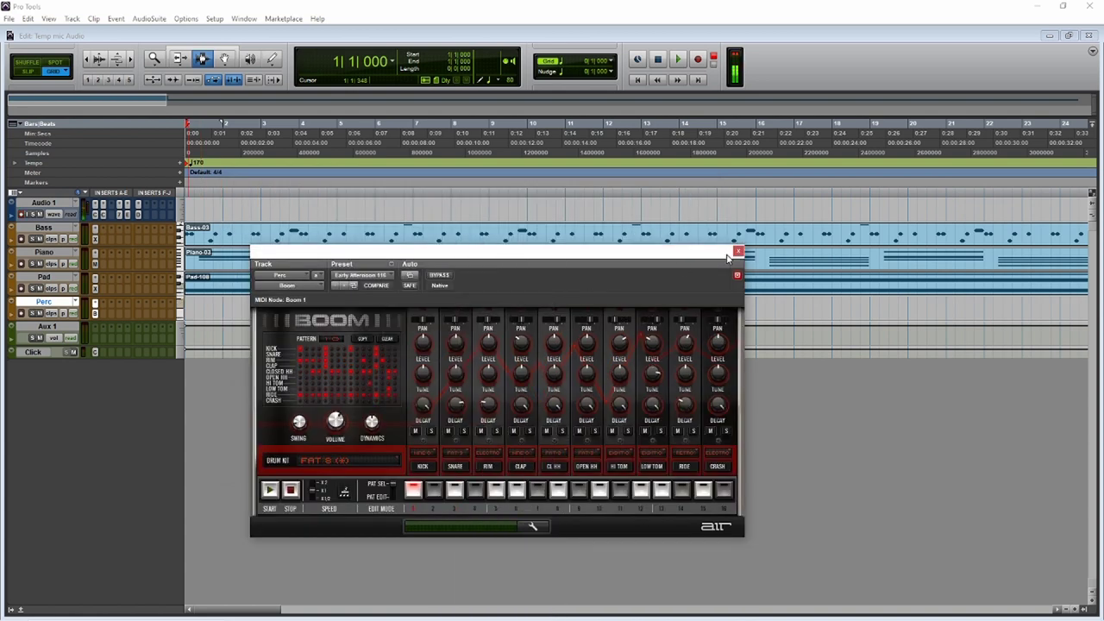
{"action": "left_click", "coordinate": [738, 251]}
Open the Perc track in the MIDI Editor and enter C1 notes at 1|1|000, 1|1|480, 1|3|480, 1|4|000 and 2|1|480.
{"action": "key", "text": "ctrl+]"}
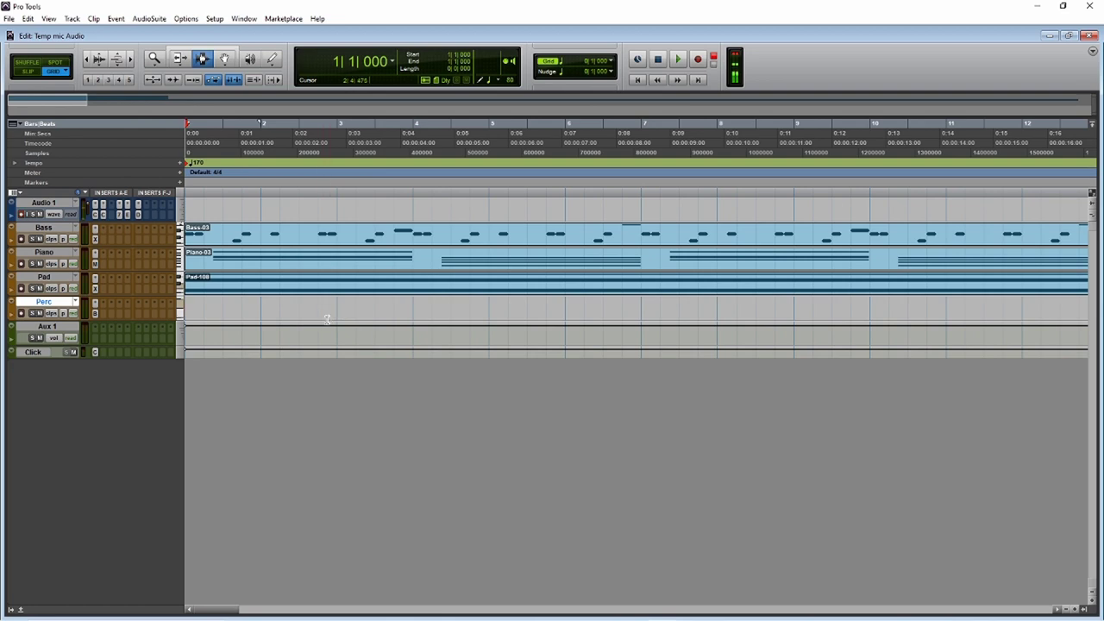
{"action": "right_click", "coordinate": [205, 306]}
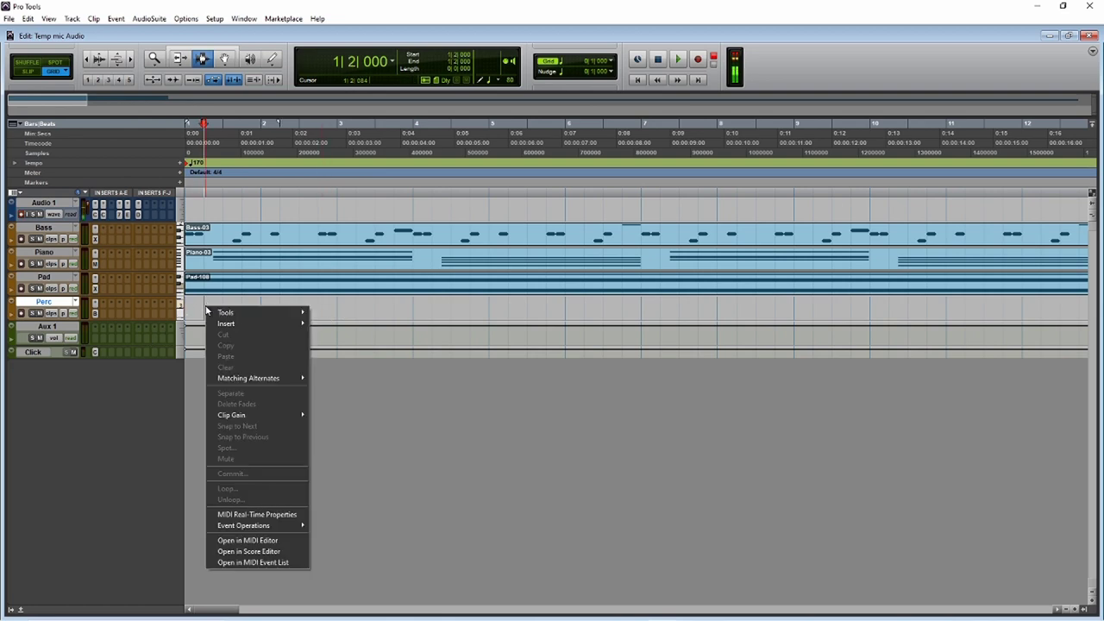
{"action": "left_click", "coordinate": [287, 540]}
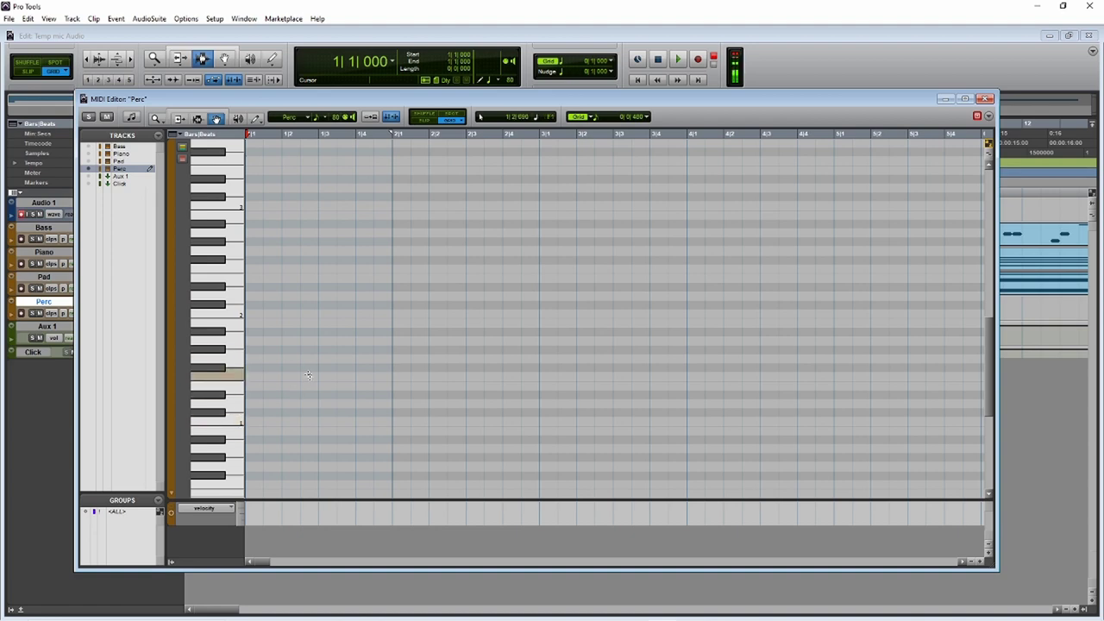
{"action": "left_click", "coordinate": [262, 421]}
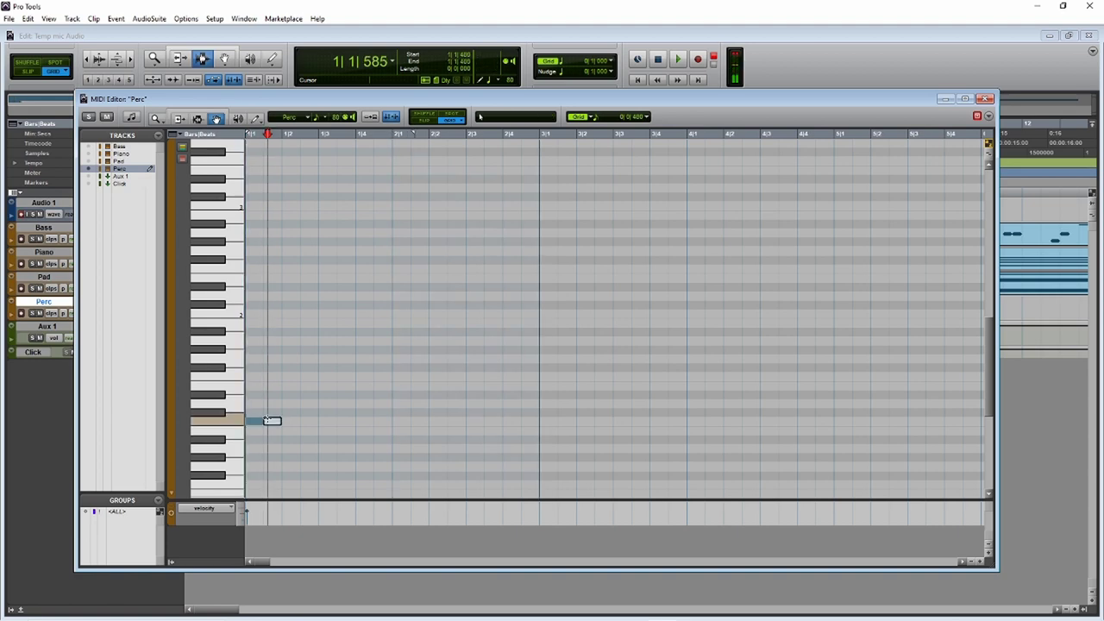
{"action": "left_click", "coordinate": [346, 421]}
{"action": "left_click", "coordinate": [365, 421]}
{"action": "left_click", "coordinate": [419, 421]}
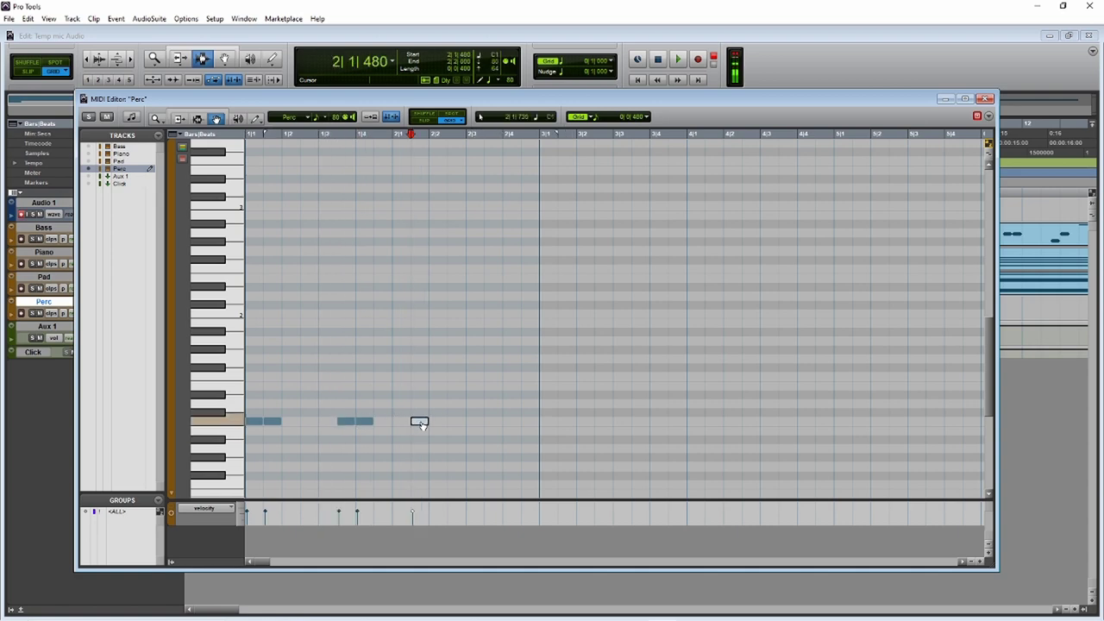
Add C1 notes at 2|4|000, 2|4|480, 3|2|480, 3|3|000 and 3|4|000, and play the pattern back.
{"action": "left_click", "coordinate": [513, 421]}
{"action": "left_click", "coordinate": [530, 421]}
{"action": "left_click", "coordinate": [603, 421]}
{"action": "left_click", "coordinate": [622, 421]}
{"action": "left_click", "coordinate": [662, 421]}
{"action": "left_click_drag", "start_coordinate": [662, 402], "coordinate": [247, 427]}
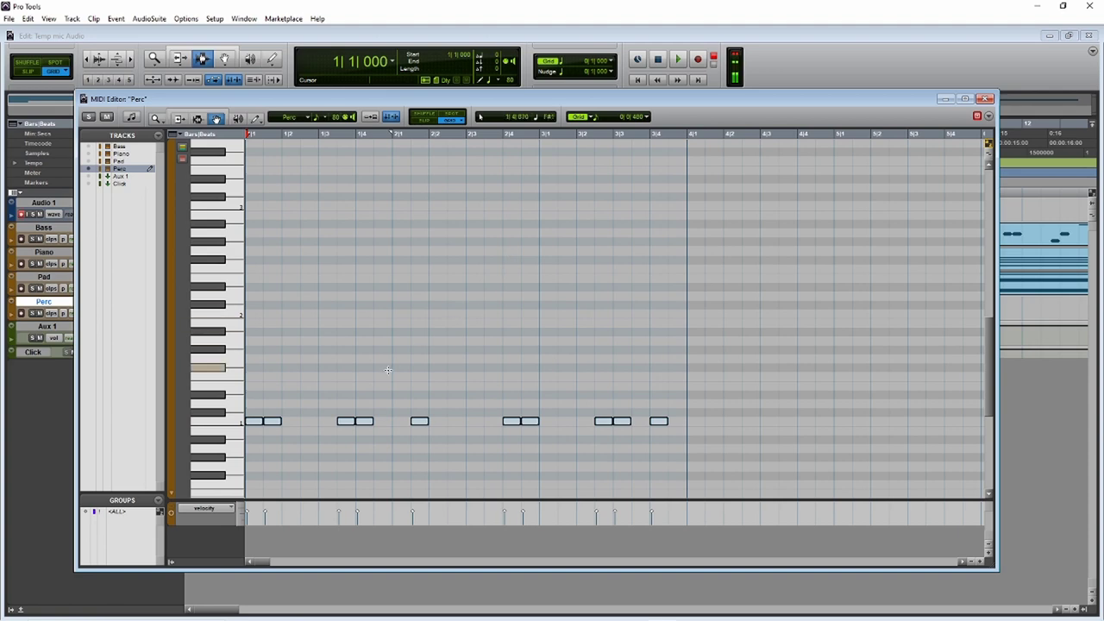
{"action": "key", "text": "space"}
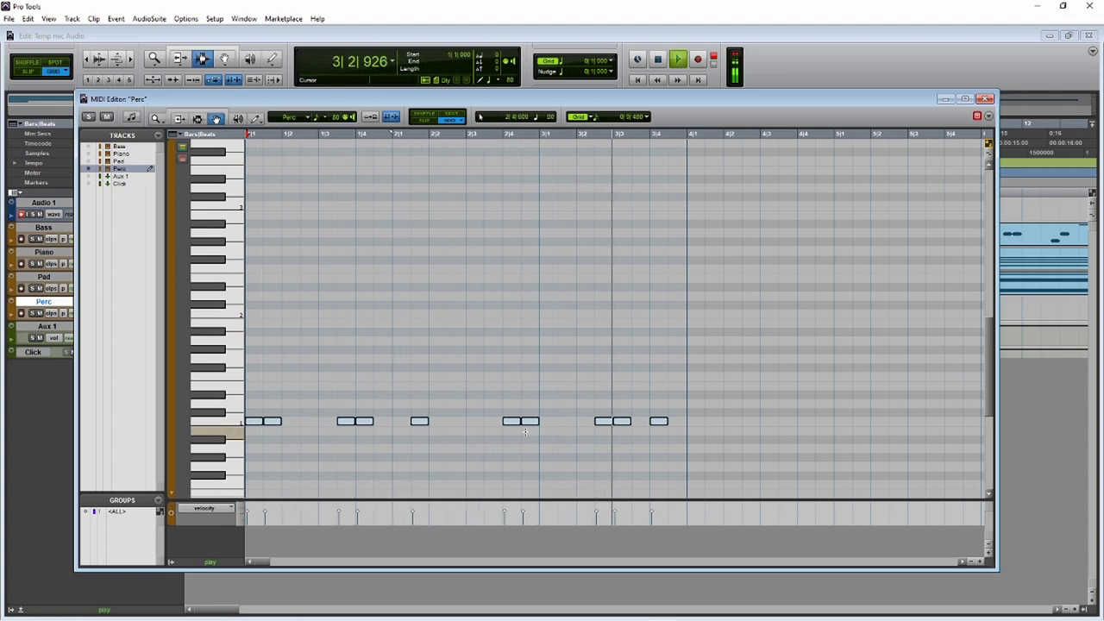
{"action": "key", "text": "space"}
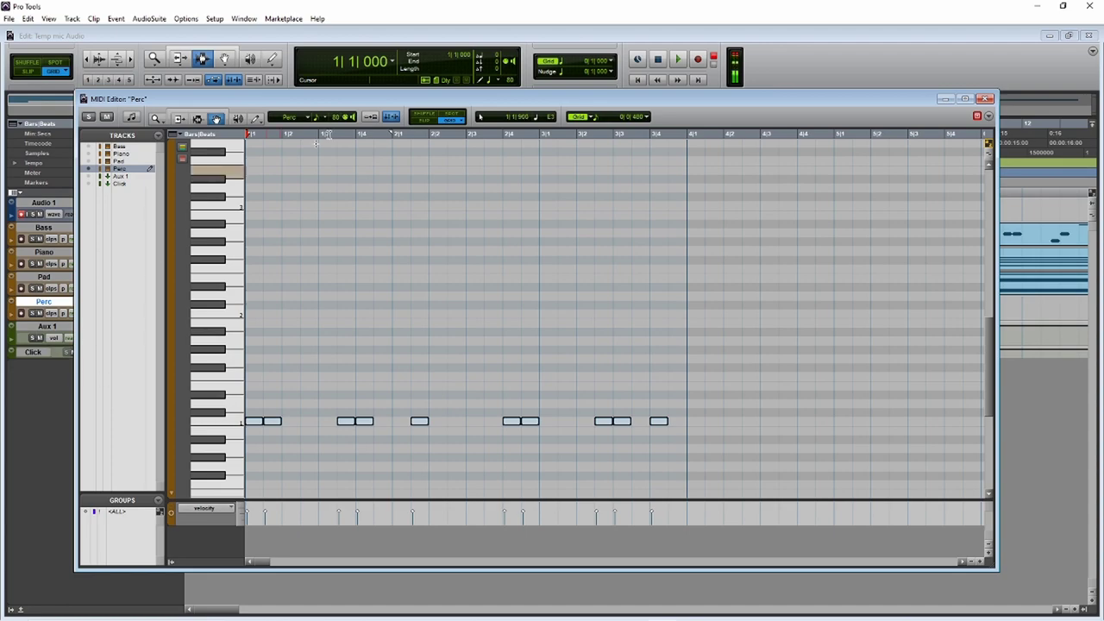
Mute the Click track and play the arrangement from the start with the percussion clip.
{"action": "left_click_drag", "start_coordinate": [443, 103], "coordinate": [498, 116]}
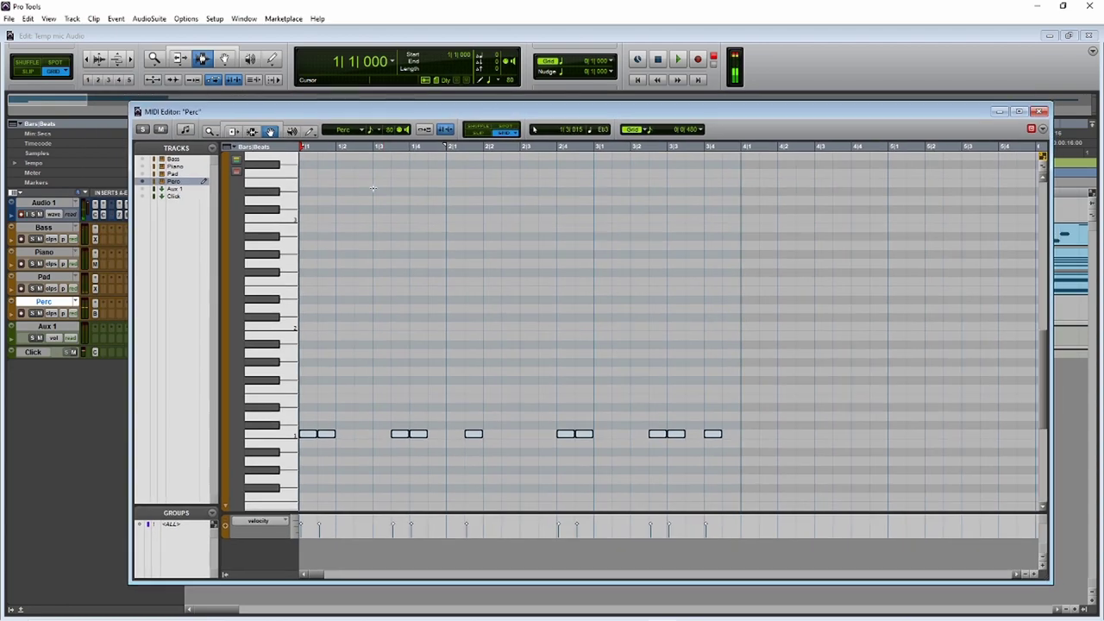
{"action": "left_click", "coordinate": [75, 354]}
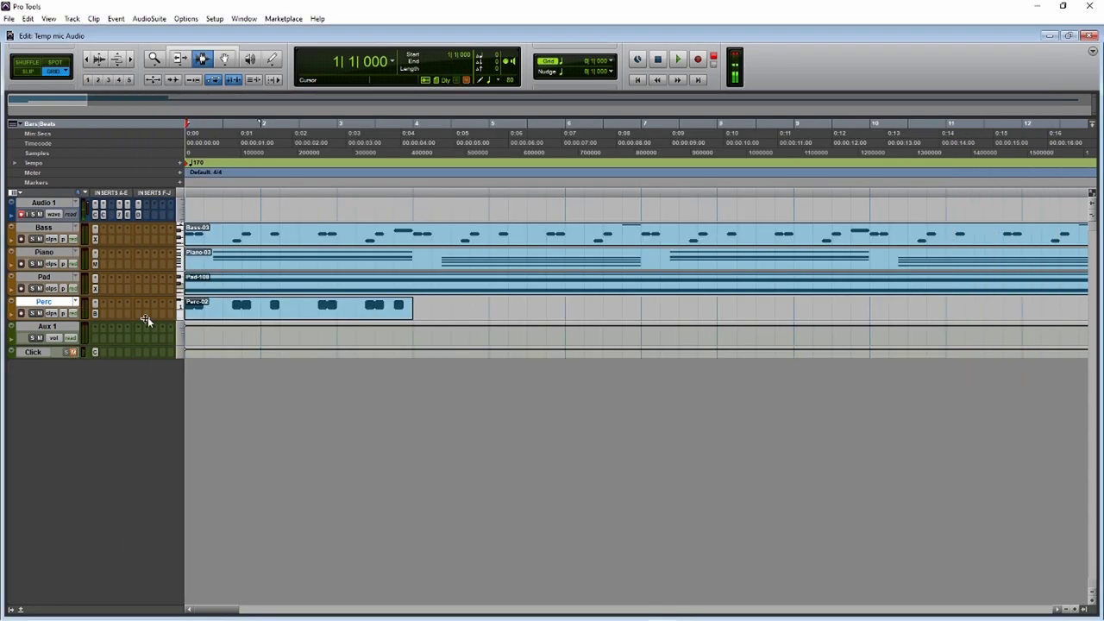
{"action": "left_click", "coordinate": [638, 82]}
{"action": "key", "text": "space"}
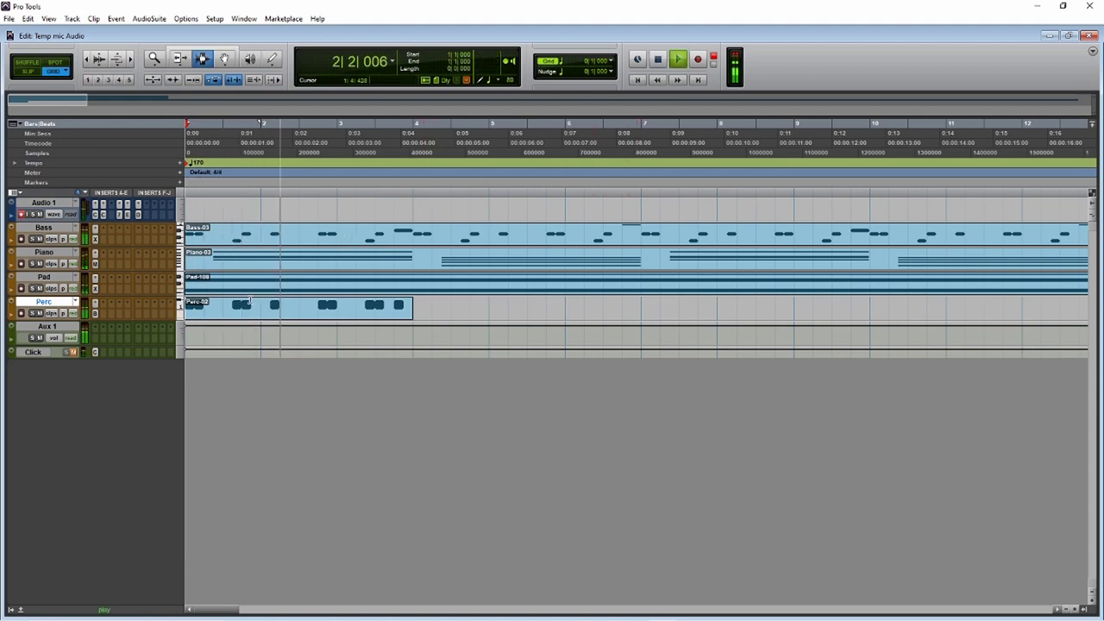
{"action": "key", "text": "space"}
Reopen the Perc clip in the MIDI Editor and enter Eb1 notes at 1|2|480, 2|3|000 and 3|2|000.
{"action": "right_click", "coordinate": [280, 307]}
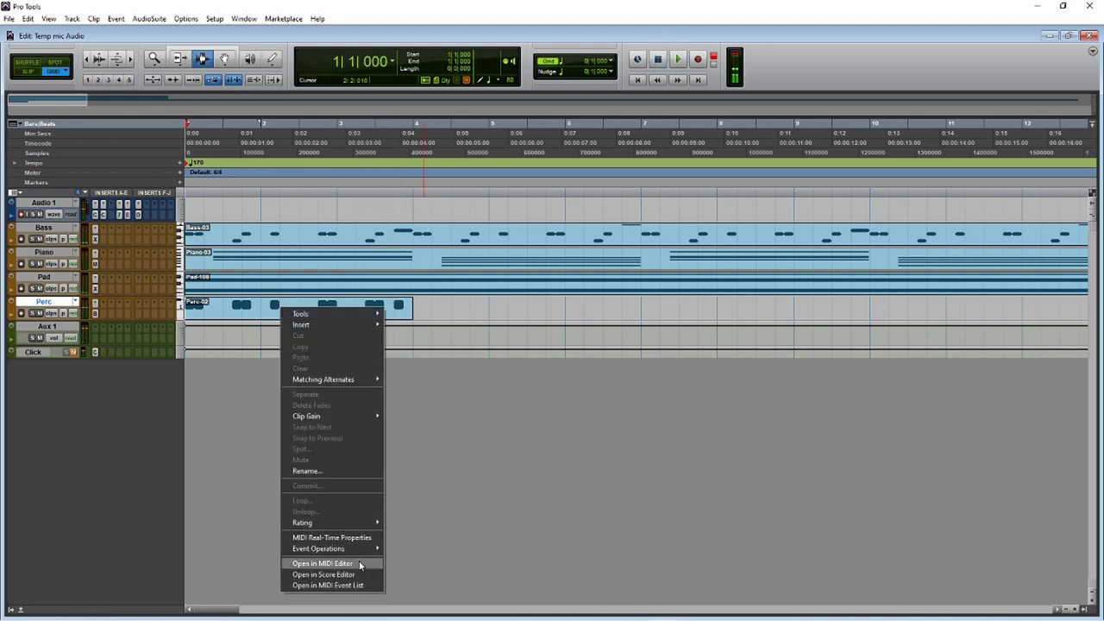
{"action": "left_click", "coordinate": [323, 563]}
{"action": "scroll", "coordinate": [375, 367], "scroll_direction": "down", "scroll_amount": 2}
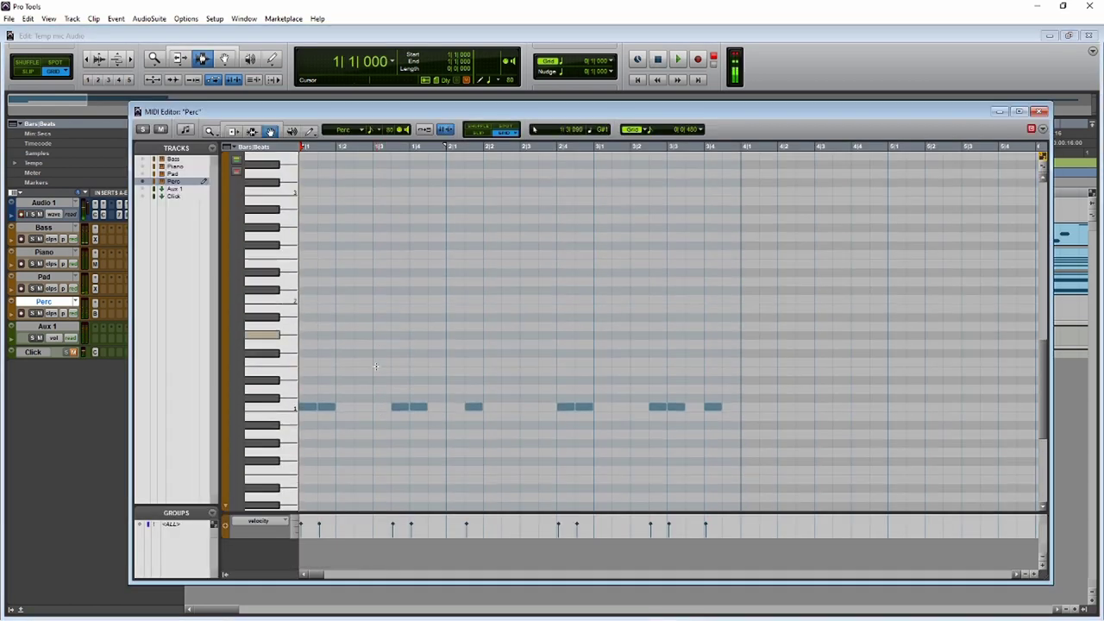
{"action": "left_click", "coordinate": [376, 380]}
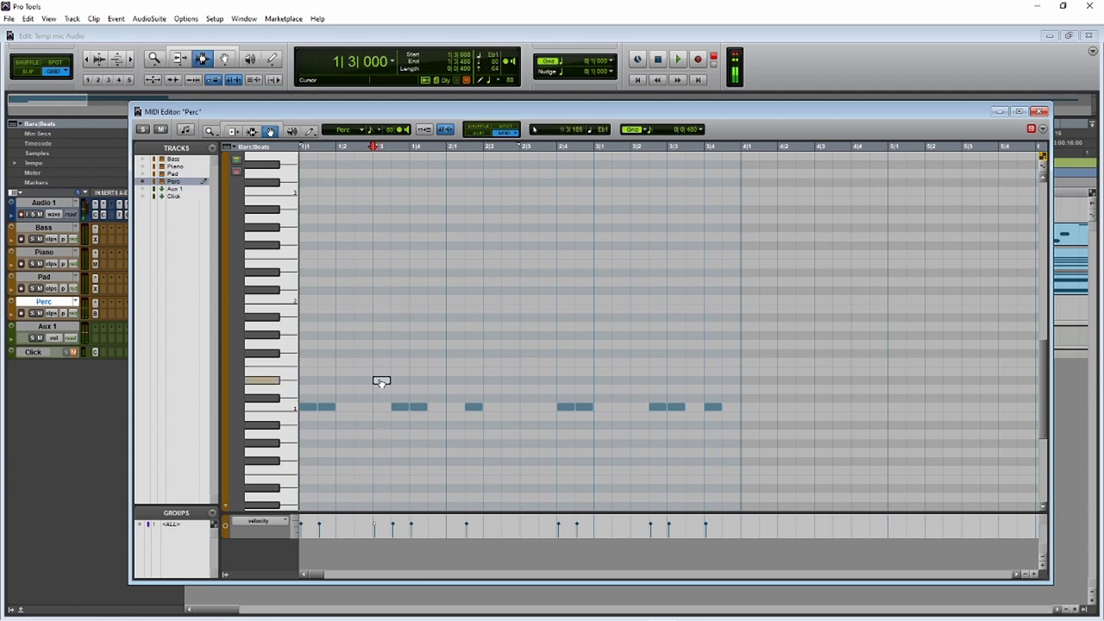
{"action": "left_click_drag", "start_coordinate": [381, 382], "coordinate": [363, 382]}
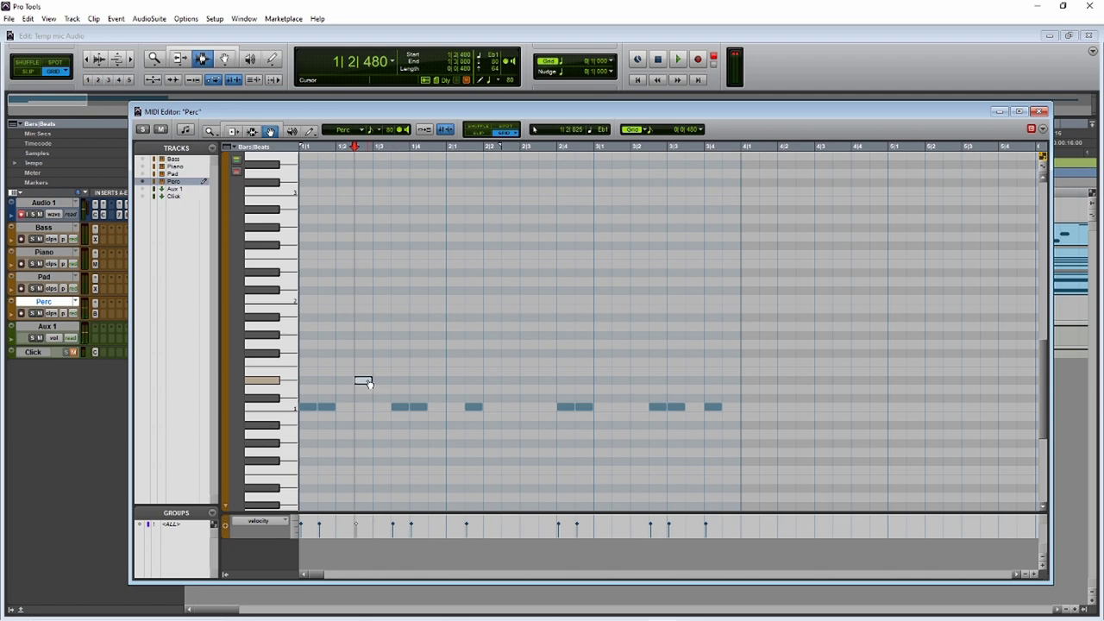
{"action": "left_click", "coordinate": [532, 382]}
{"action": "left_click", "coordinate": [637, 381]}
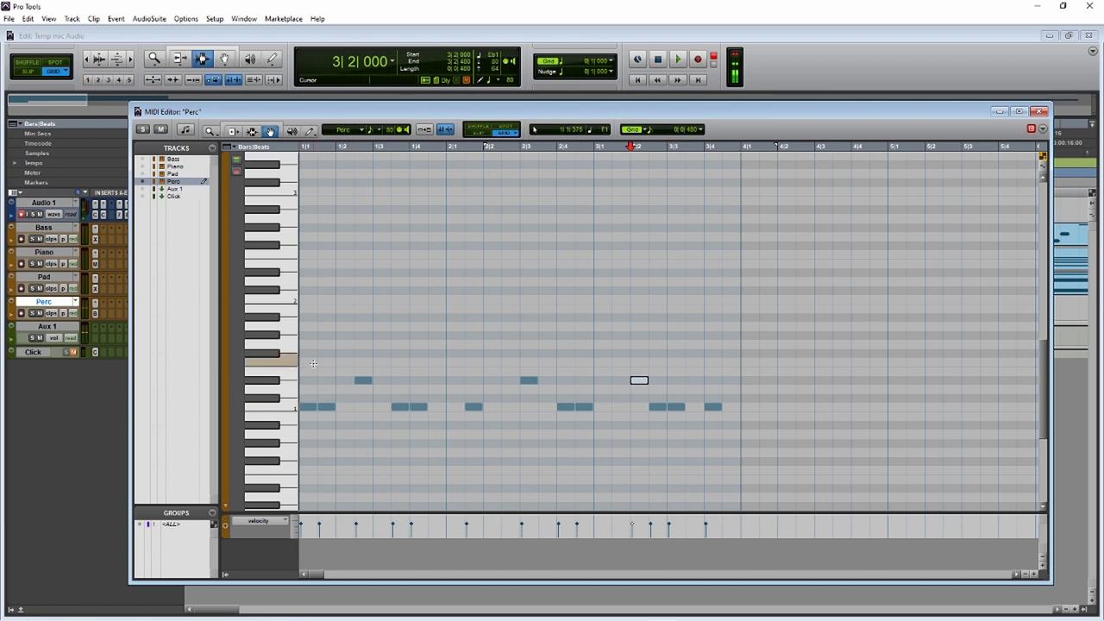
Enter F#1 notes on every beat of the percussion pattern from 1|1|000 to 3|4|000.
{"action": "left_click", "coordinate": [272, 352]}
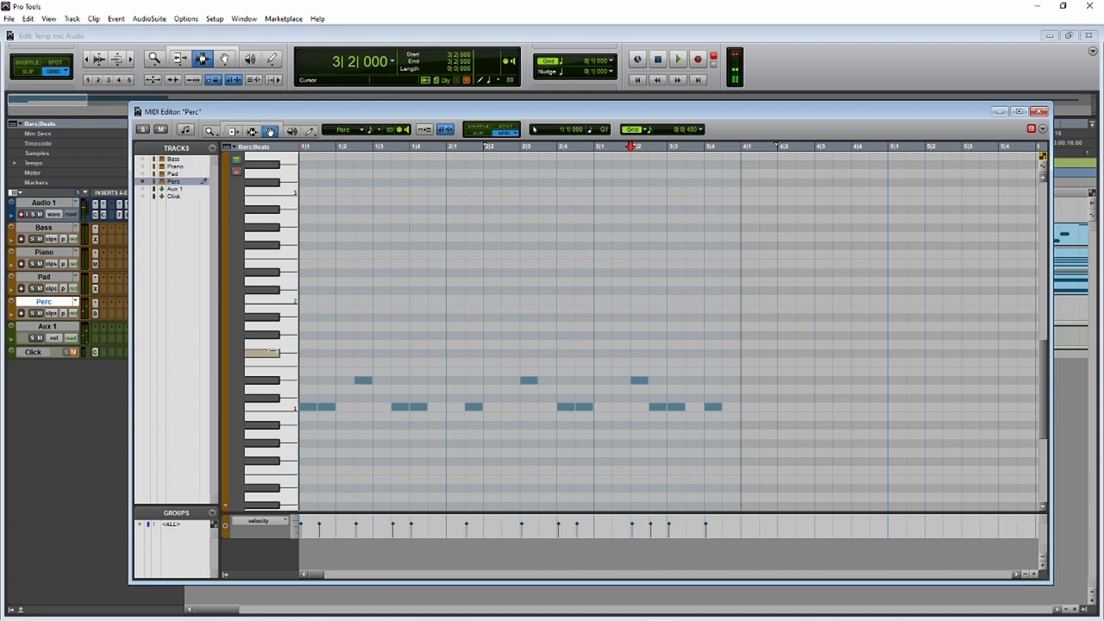
{"action": "left_click", "coordinate": [313, 351]}
{"action": "left_click", "coordinate": [346, 354]}
{"action": "left_click", "coordinate": [388, 354]}
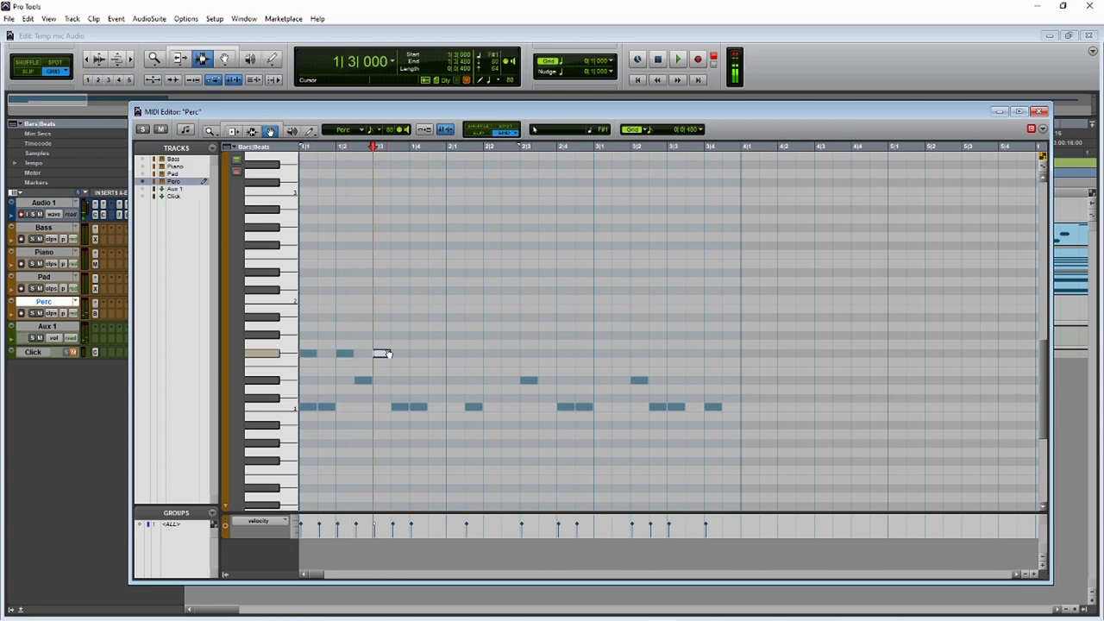
{"action": "left_click", "coordinate": [418, 353]}
{"action": "left_click", "coordinate": [456, 353]}
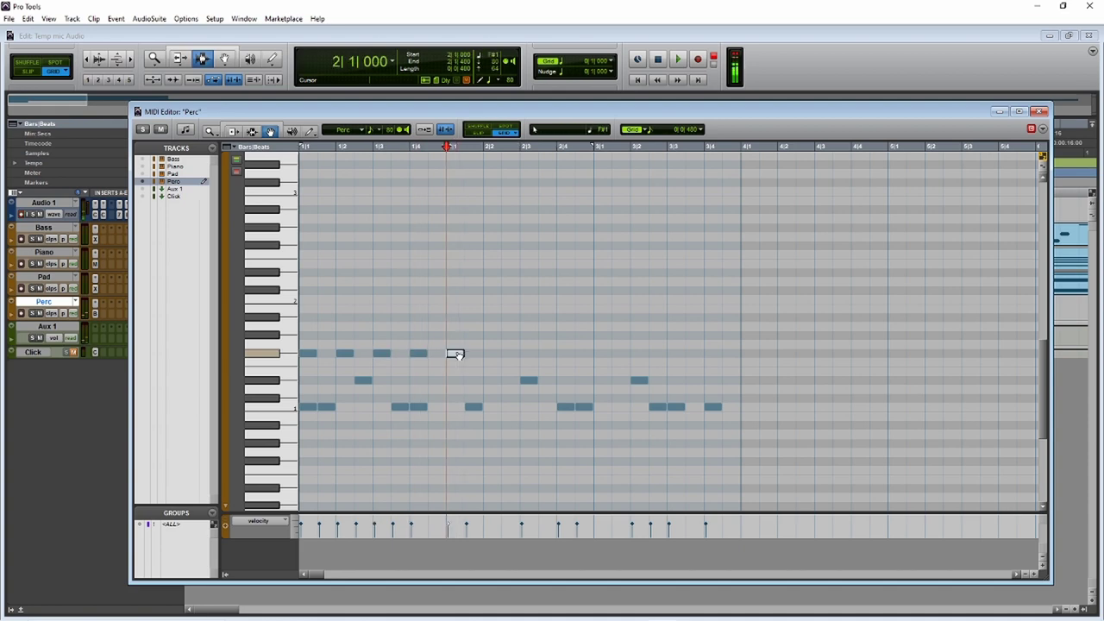
{"action": "left_click", "coordinate": [490, 352]}
{"action": "key", "text": "ctrl+a"}
{"action": "key", "text": "ctrl+d"}
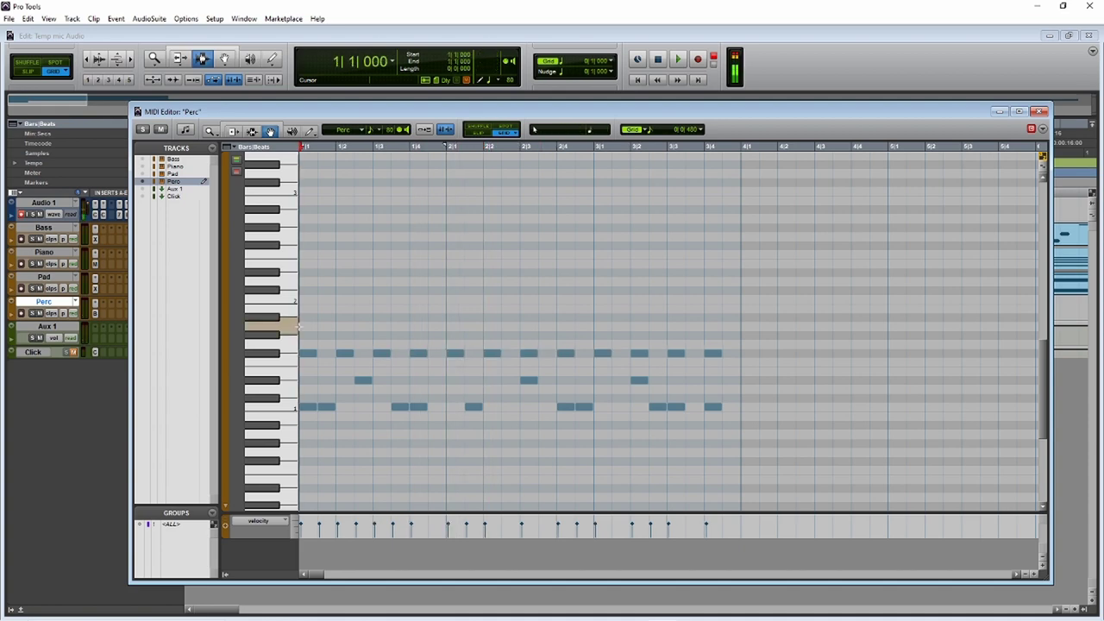
Play the percussion pattern back and add a C#2 note at 1|3|000 and Eb2 notes at 3|4|000 and 3|4|480.
{"action": "key", "text": "space"}
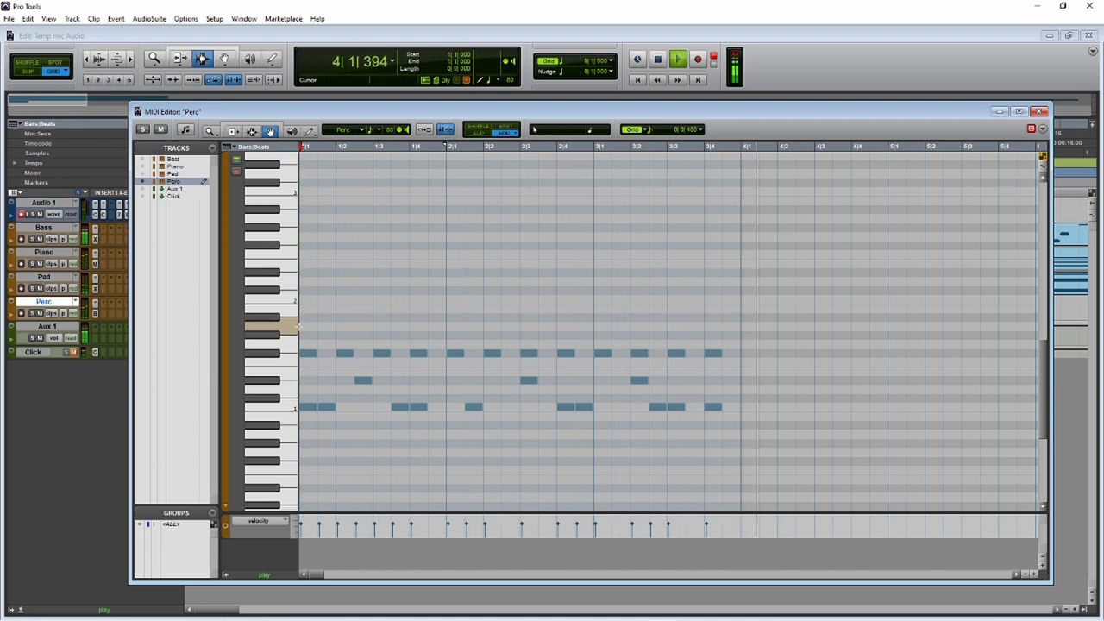
{"action": "key", "text": "space"}
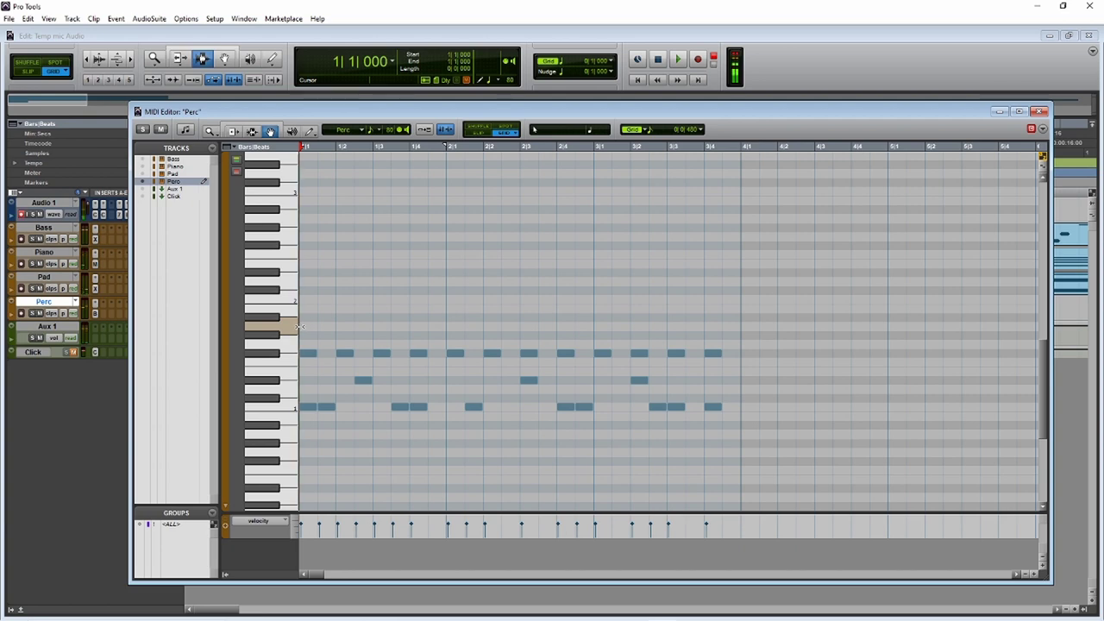
{"action": "key", "text": "KP_Add"}
{"action": "key", "text": "KP_Add"}
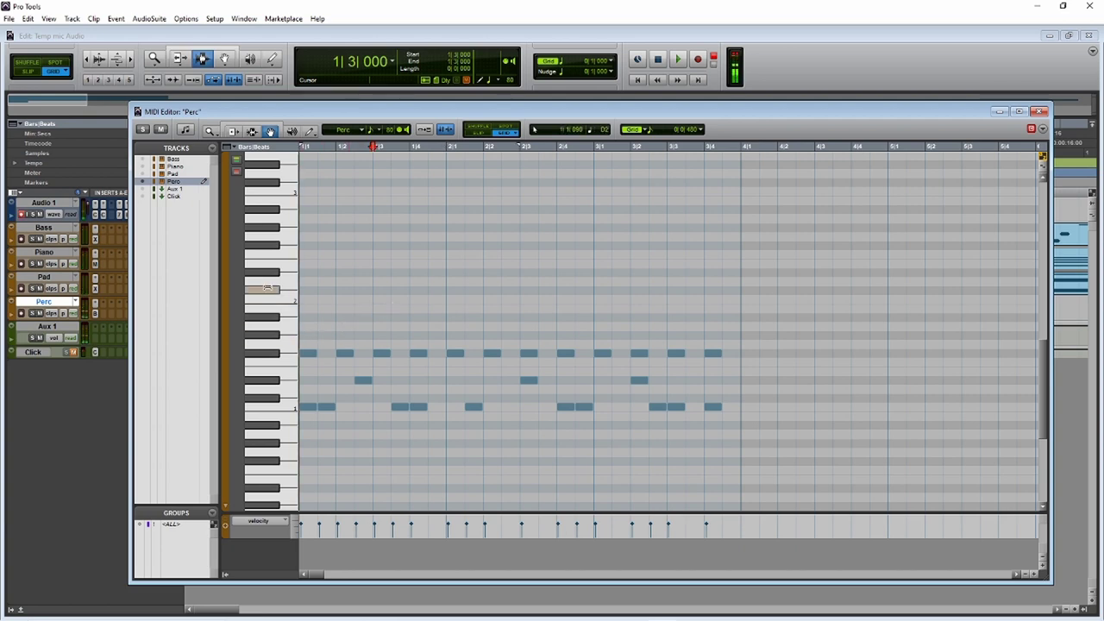
{"action": "left_click", "coordinate": [382, 289]}
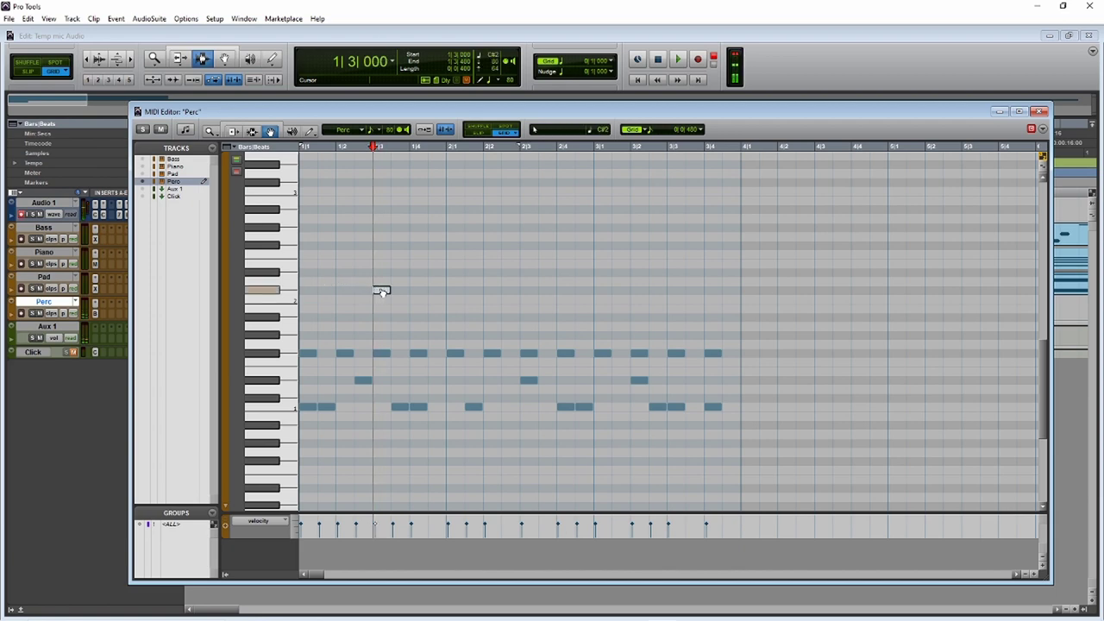
{"action": "left_click", "coordinate": [263, 271]}
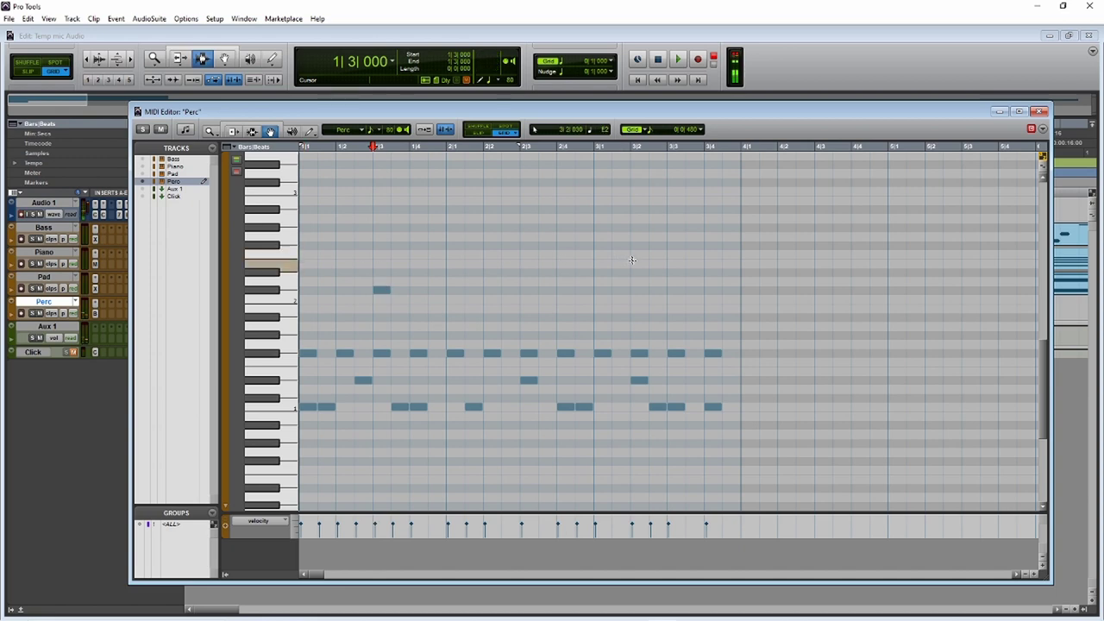
{"action": "left_click", "coordinate": [716, 272]}
{"action": "left_click", "coordinate": [731, 273]}
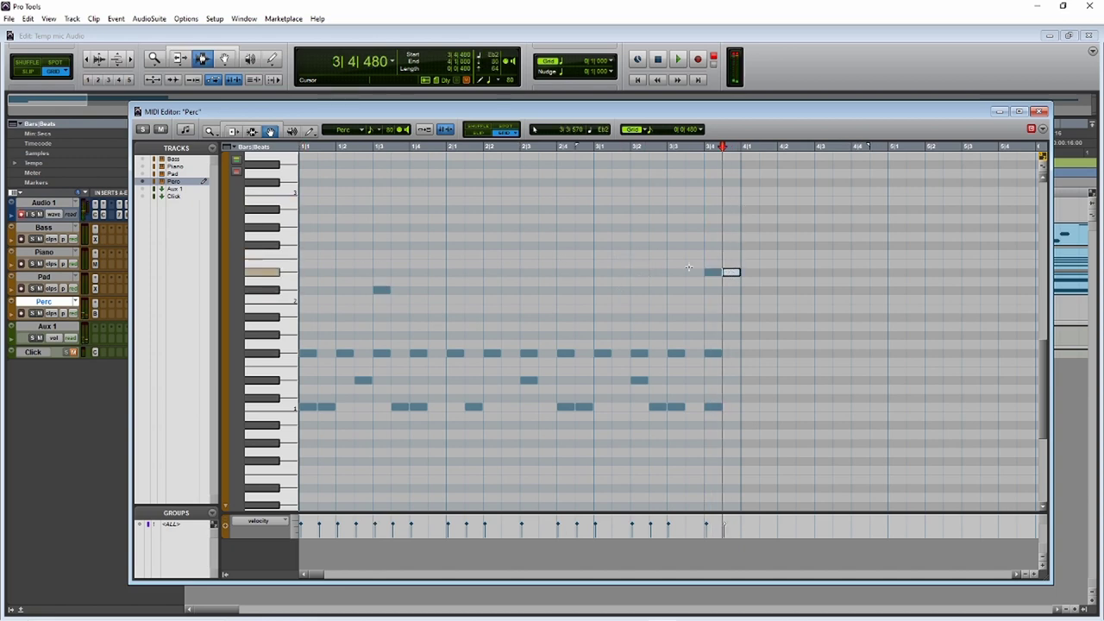
Play the percussion pattern from its start and add an A1 note at 2|2|480.
{"action": "left_click", "coordinate": [301, 316]}
{"action": "key", "text": "space"}
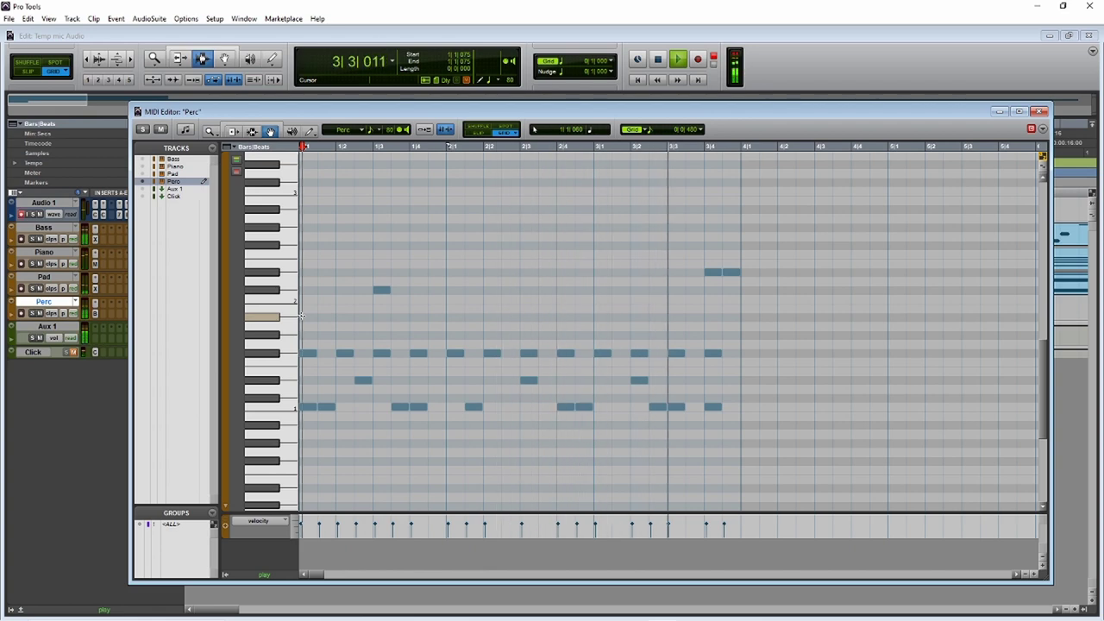
{"action": "key", "text": "space"}
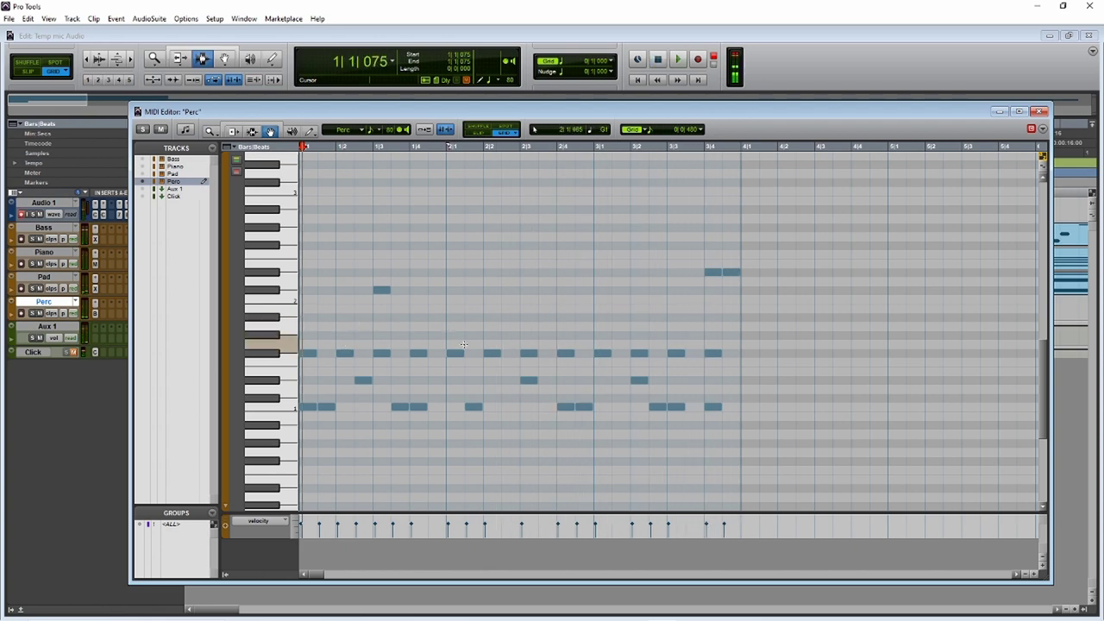
{"action": "left_click", "coordinate": [501, 325]}
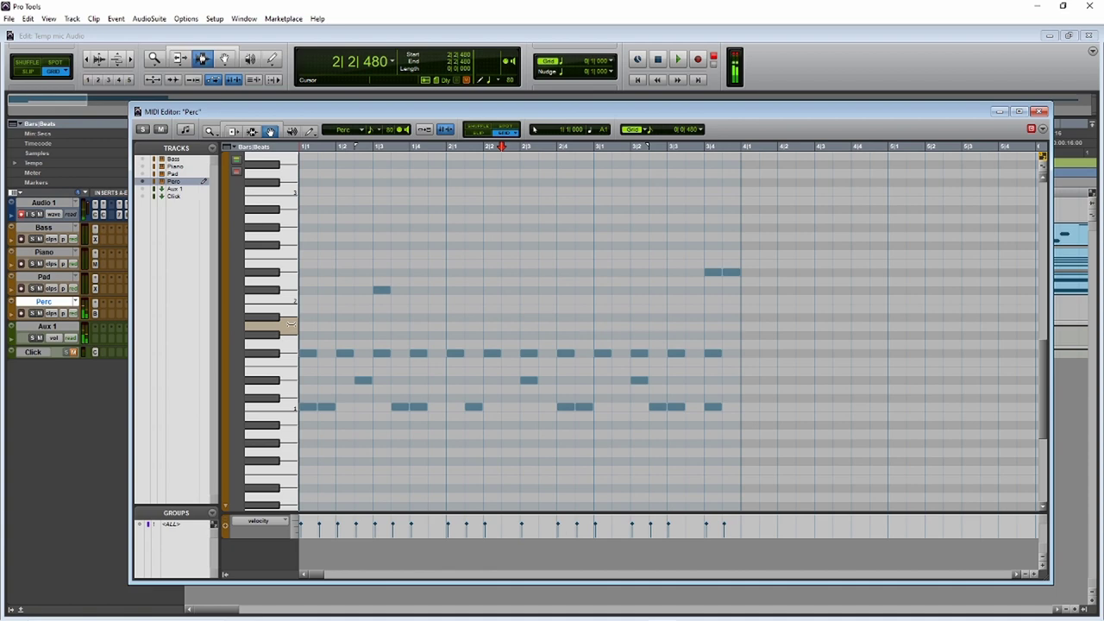
{"action": "left_click", "coordinate": [510, 328]}
{"action": "left_click", "coordinate": [510, 328]}
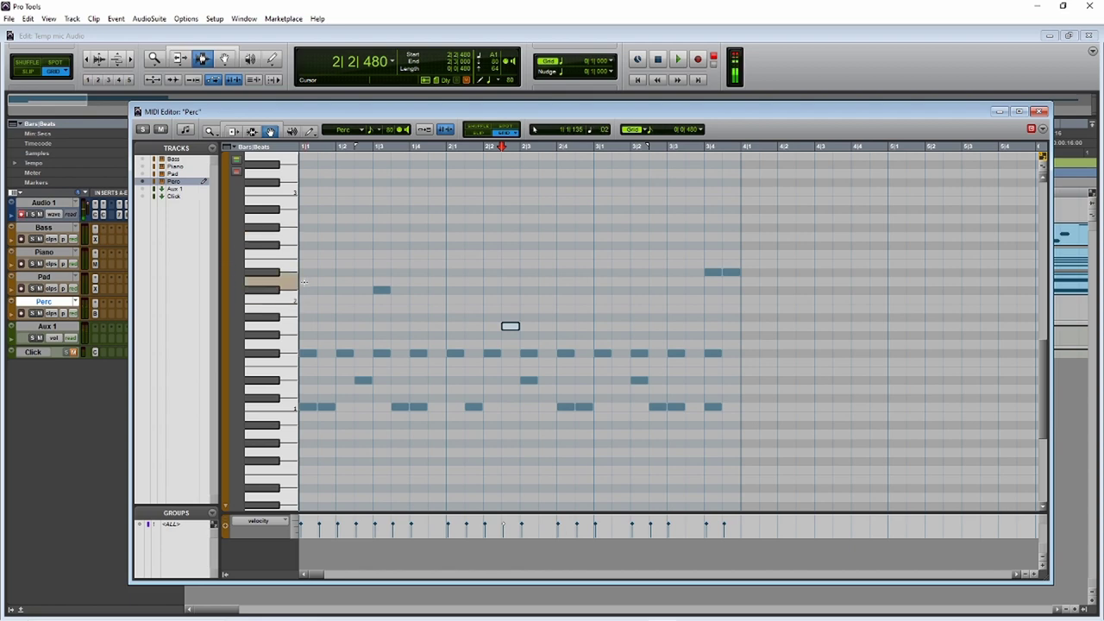
Select the three-bar percussion pattern from 1|1|000 to 4|1|000 and duplicate it once.
{"action": "left_click", "coordinate": [252, 132]}
{"action": "left_click_drag", "start_coordinate": [739, 342], "coordinate": [300, 380]}
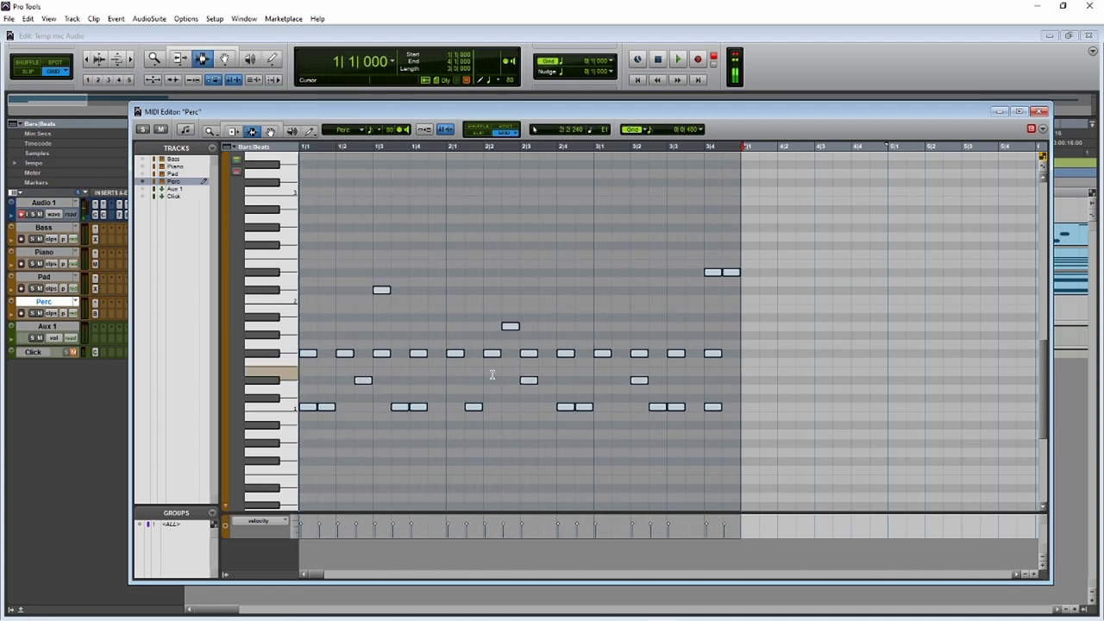
{"action": "key", "text": "ctrl+d"}
{"action": "key", "text": "ctrl+bracketleft"}
{"action": "key", "text": "ctrl+bracketleft"}
{"action": "key", "text": "ctrl+bracketleft"}
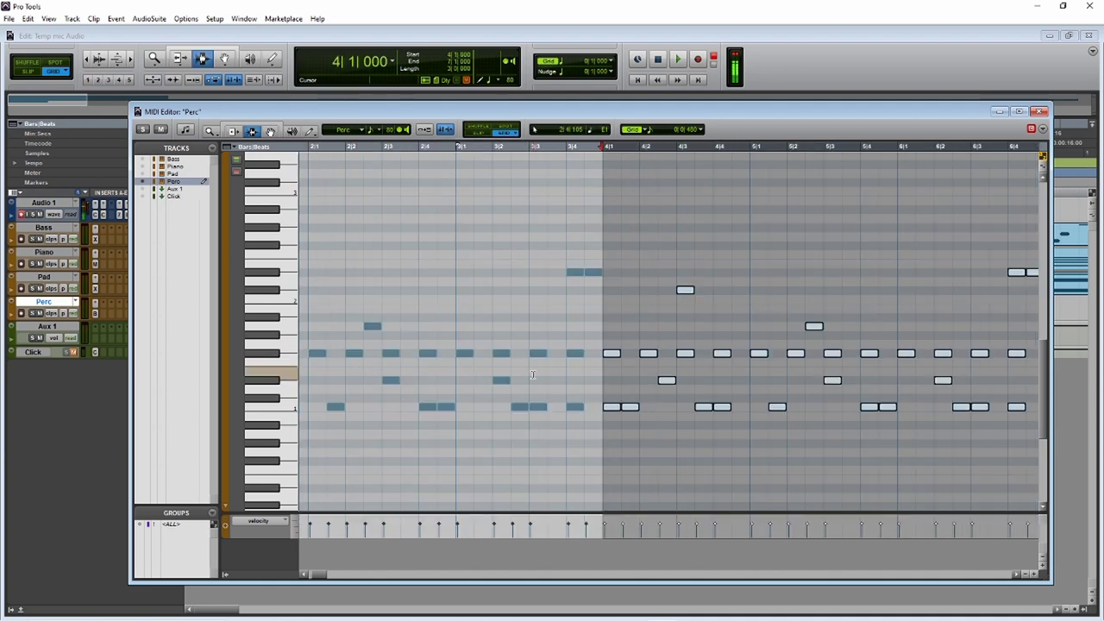
Duplicate the six-bar percussion section three times to reach bar 25 and close the MIDI Editor.
{"action": "left_click_drag", "start_coordinate": [741, 327], "coordinate": [300, 353]}
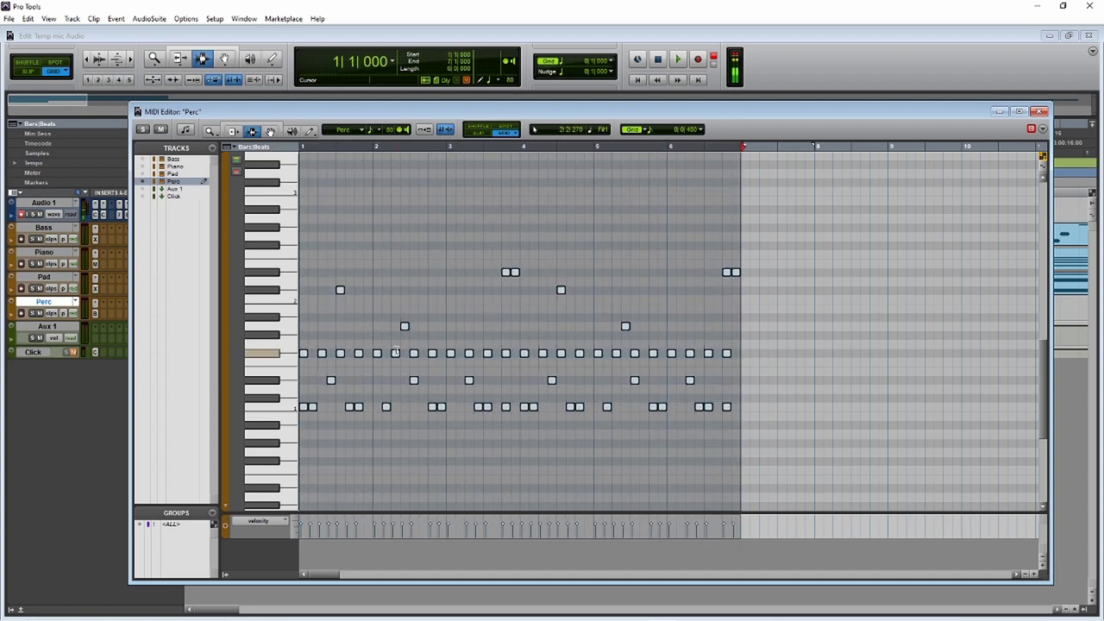
{"action": "key", "text": "ctrl+d"}
{"action": "key", "text": "ctrl+d"}
{"action": "key", "text": "ctrl+d"}
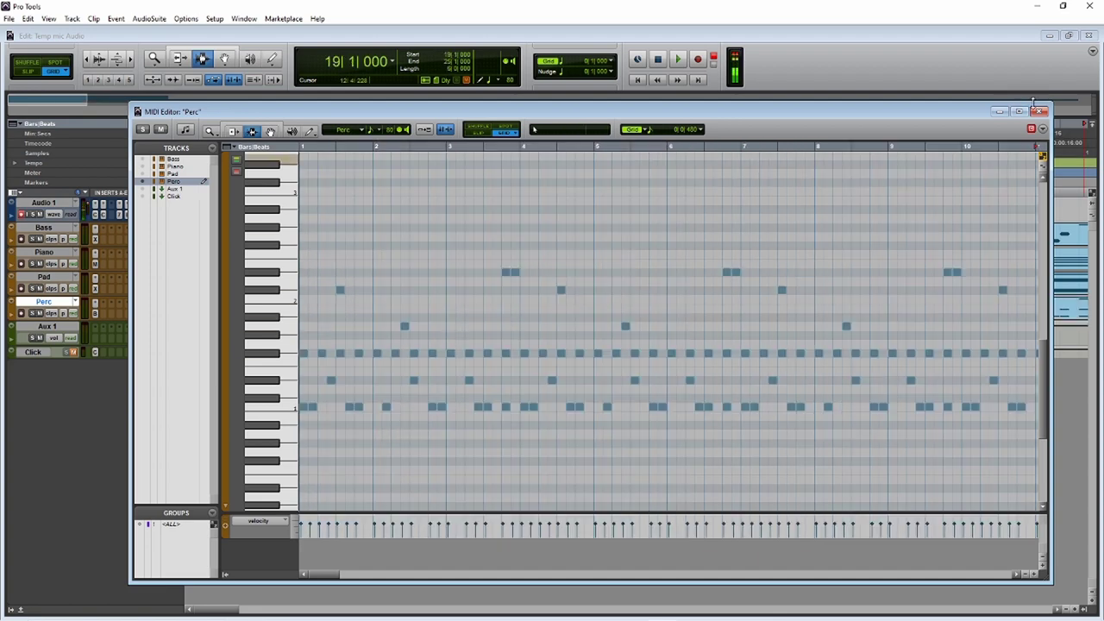
{"action": "left_click", "coordinate": [1040, 112]}
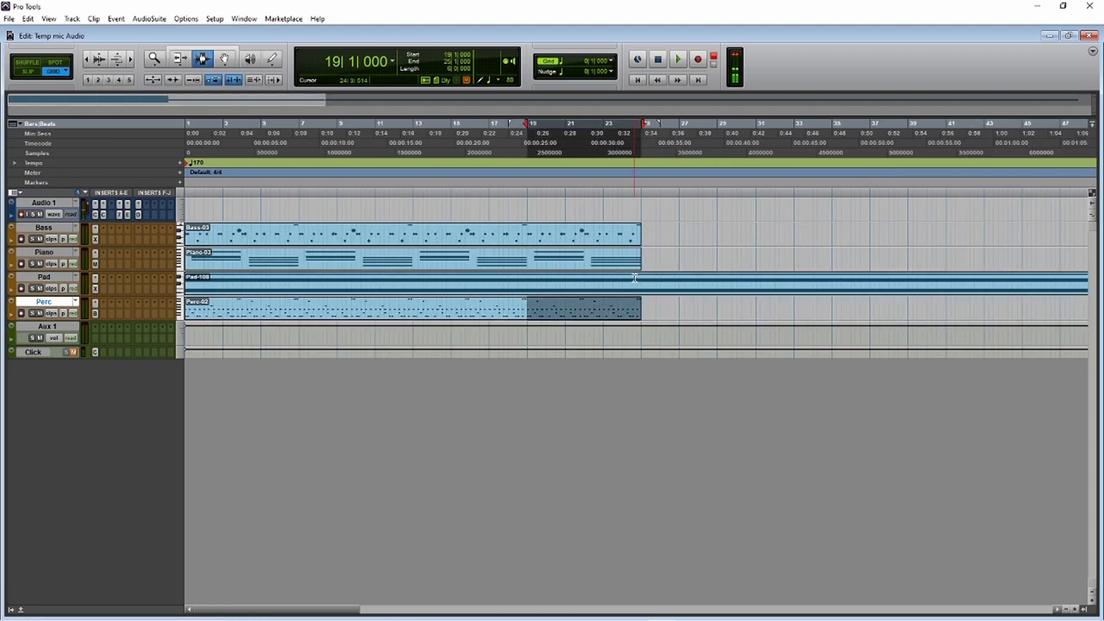
Play the arrangement from the session start to hear the extended percussion with all instruments.
{"action": "key", "text": "ctrl+]"}
{"action": "key", "text": "ctrl+]"}
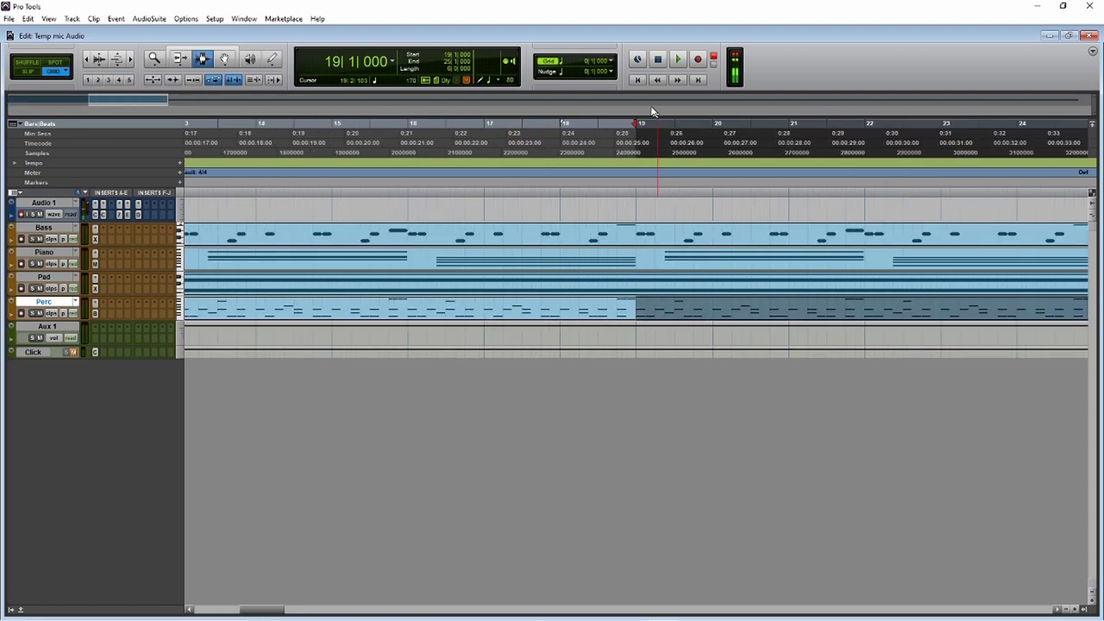
{"action": "left_click", "coordinate": [639, 79]}
{"action": "left_click", "coordinate": [678, 60]}
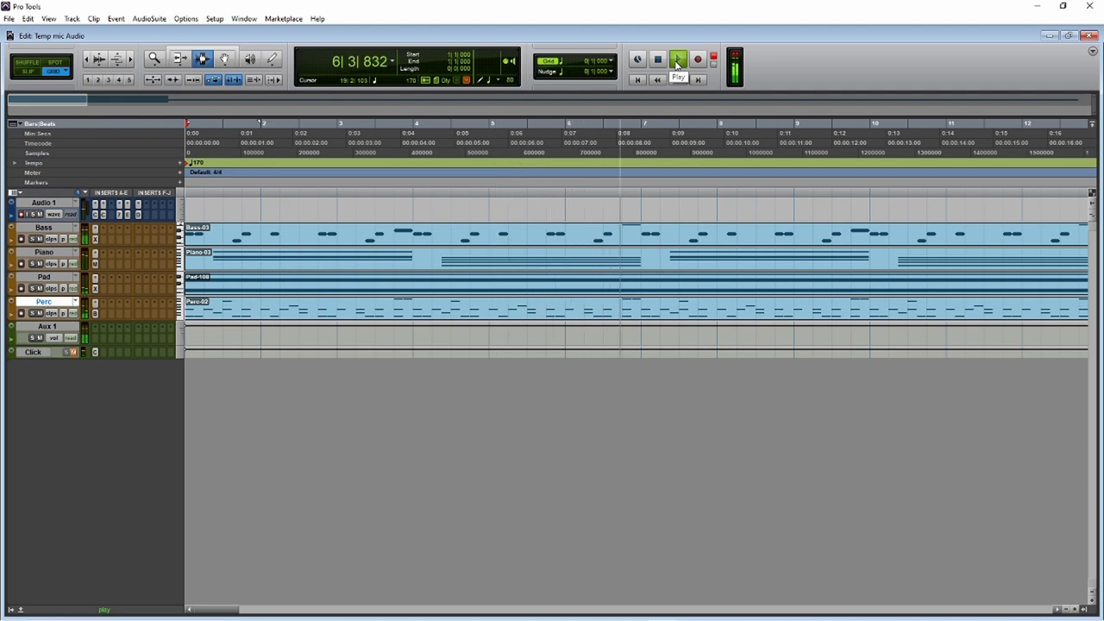
{"action": "key", "text": "space"}
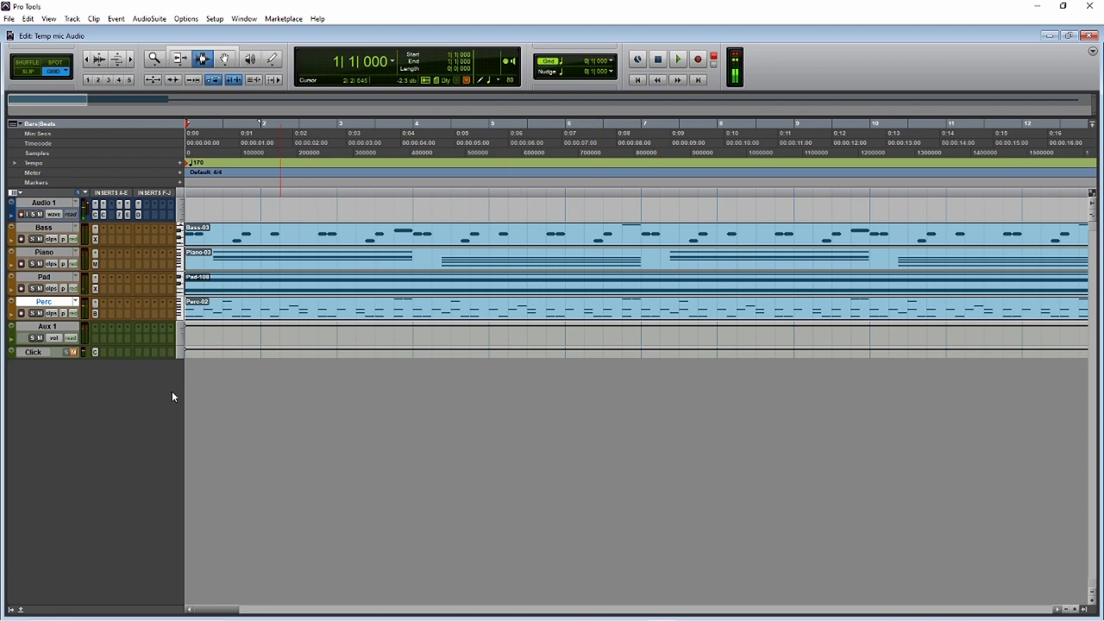
Insert a stereo EQ3 7-Band on Aux 1 and enable its high-pass filter at 24 dB/oct and about 75 Hz.
{"action": "left_click", "coordinate": [97, 335]}
{"action": "mouse_move", "coordinate": [182, 356]}
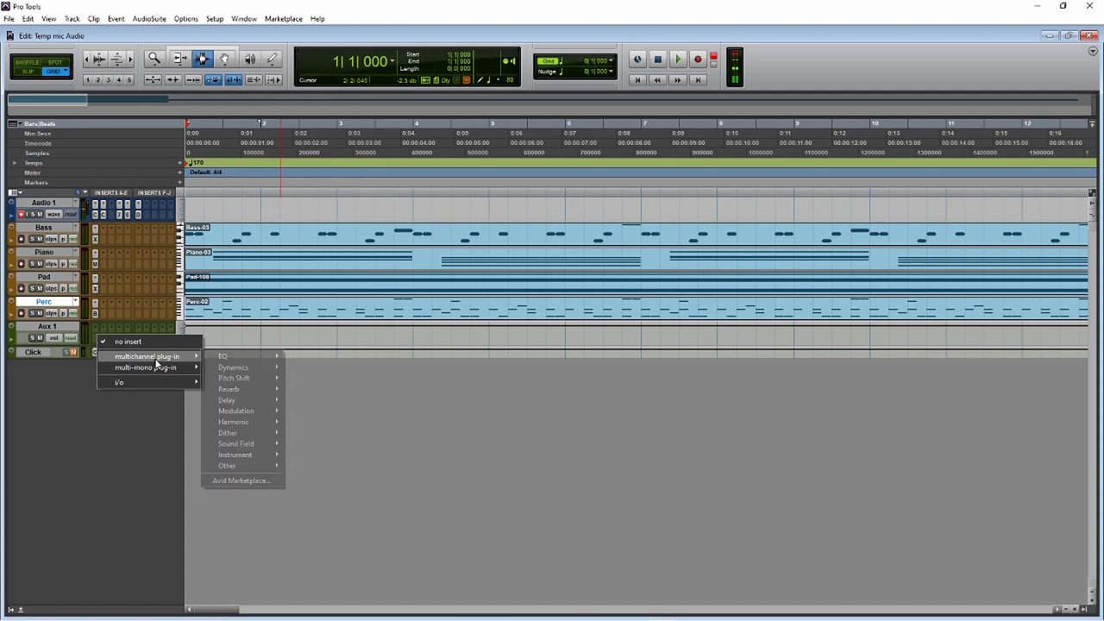
{"action": "mouse_move", "coordinate": [222, 357]}
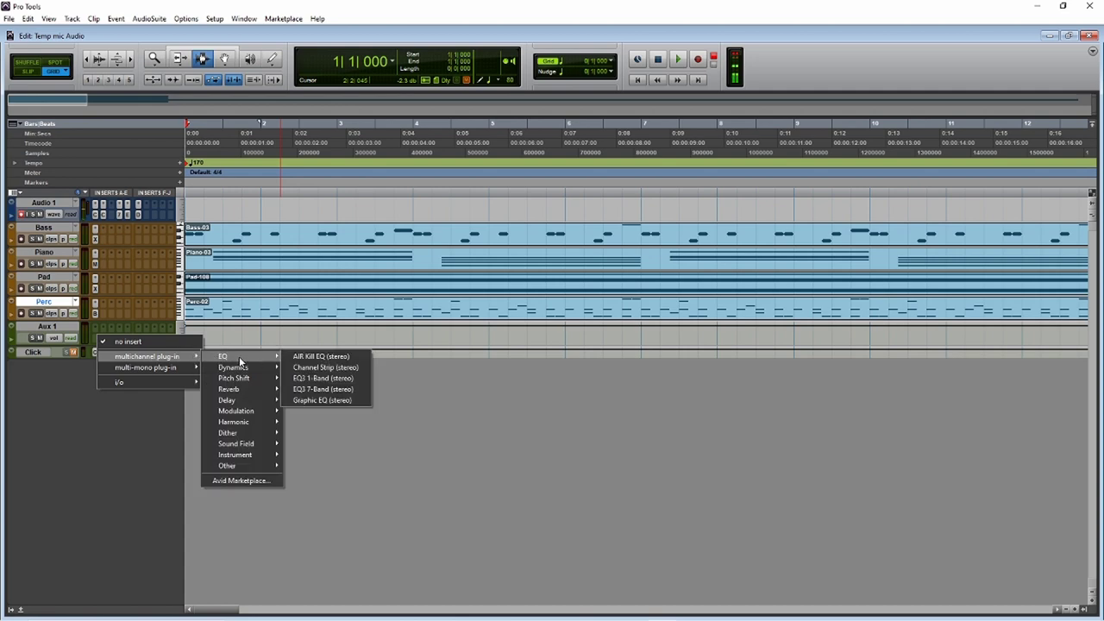
{"action": "left_click", "coordinate": [332, 389]}
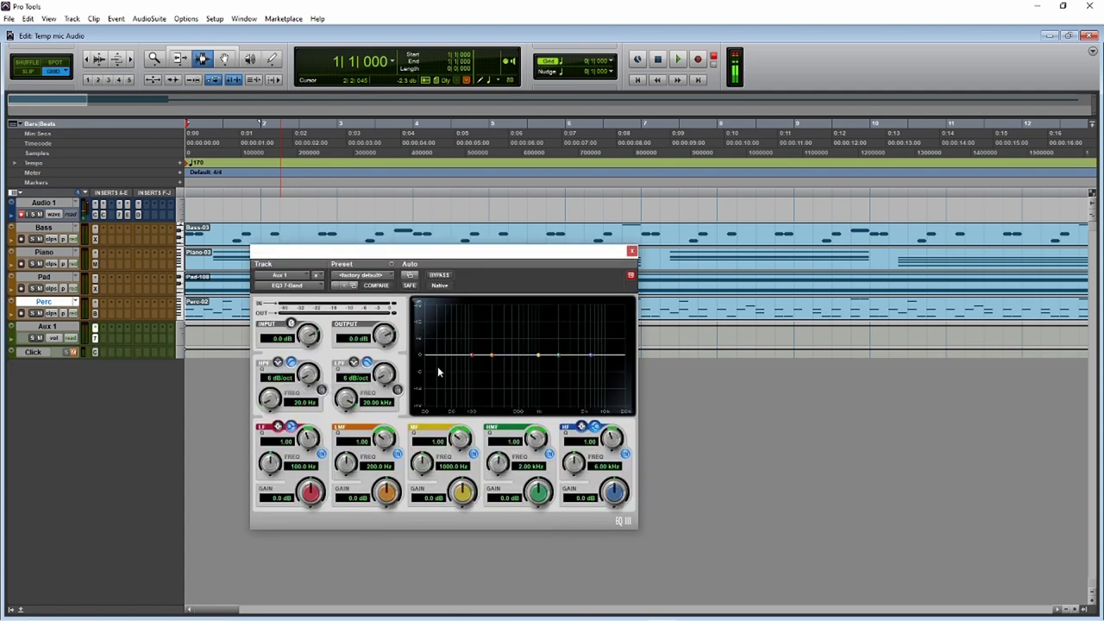
{"action": "left_click", "coordinate": [322, 391]}
{"action": "left_click_drag", "start_coordinate": [313, 385], "coordinate": [312, 371]}
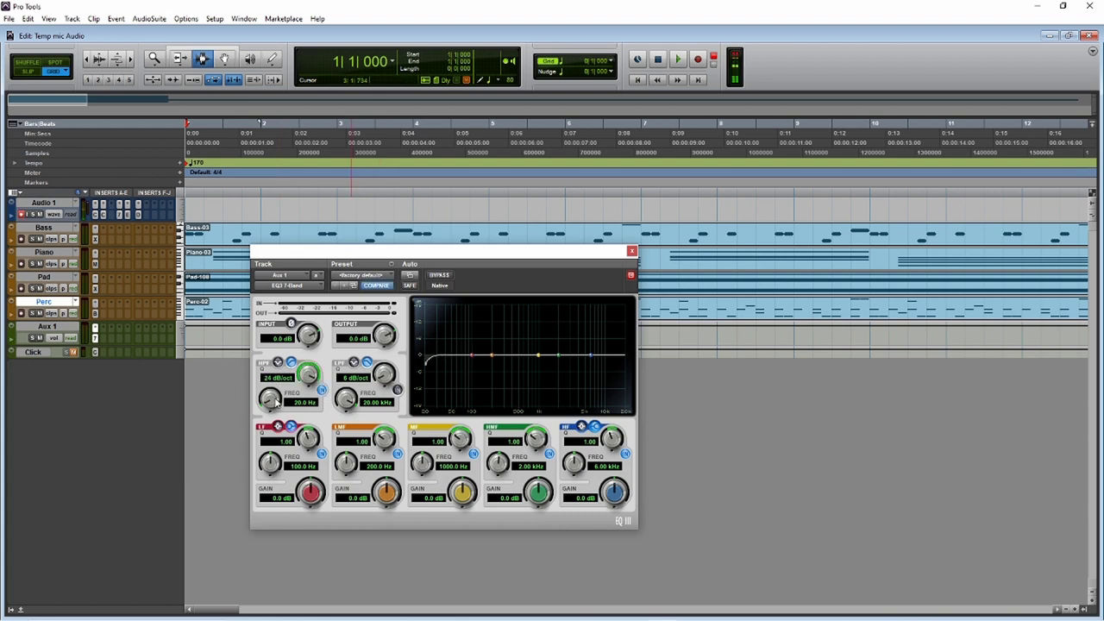
{"action": "left_click_drag", "start_coordinate": [272, 402], "coordinate": [253, 525]}
During playback, set the EQ's LMF band to -2.9 dB at 119.4 Hz and its HF band to 2.3 dB at 2.04 kHz.
{"action": "key", "text": "space"}
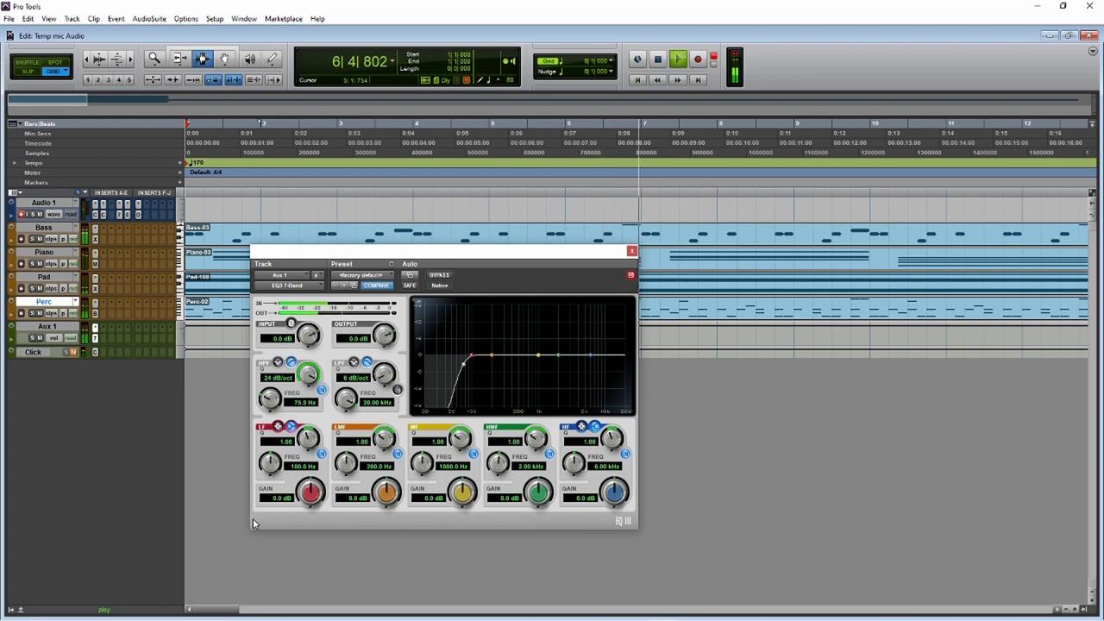
{"action": "mouse_move", "coordinate": [491, 358]}
{"action": "left_mouse_down"}
{"action": "mouse_move", "coordinate": [468, 367]}
{"action": "mouse_move", "coordinate": [480, 368]}
{"action": "left_mouse_up"}
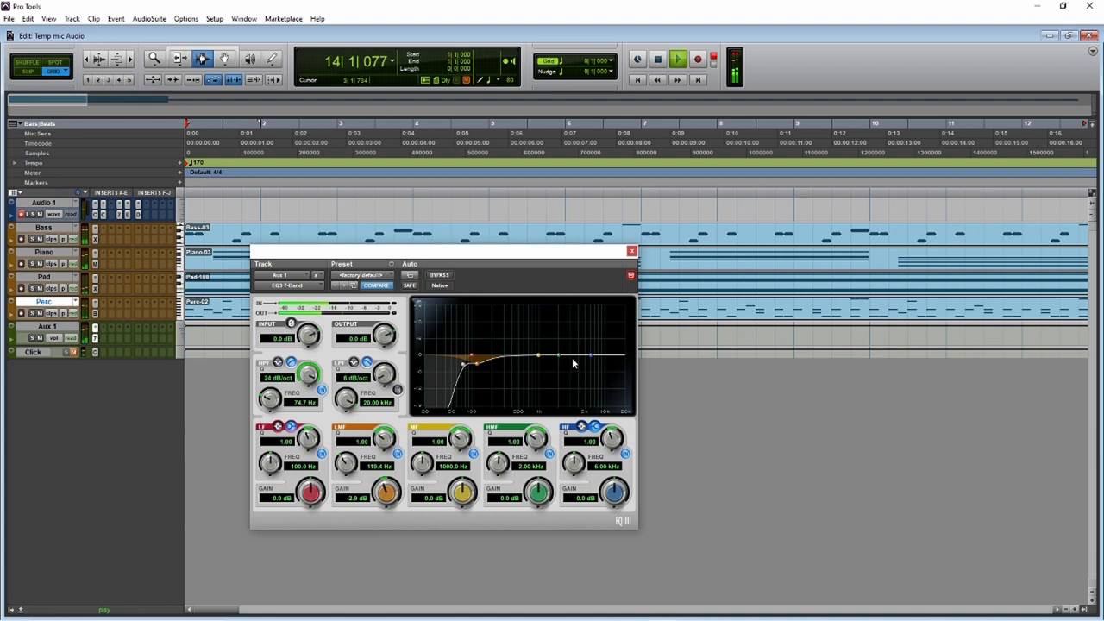
{"action": "mouse_move", "coordinate": [589, 357]}
{"action": "left_mouse_down"}
{"action": "mouse_move", "coordinate": [555, 346]}
{"action": "mouse_move", "coordinate": [563, 355]}
{"action": "left_mouse_up"}
{"action": "key", "text": "space"}
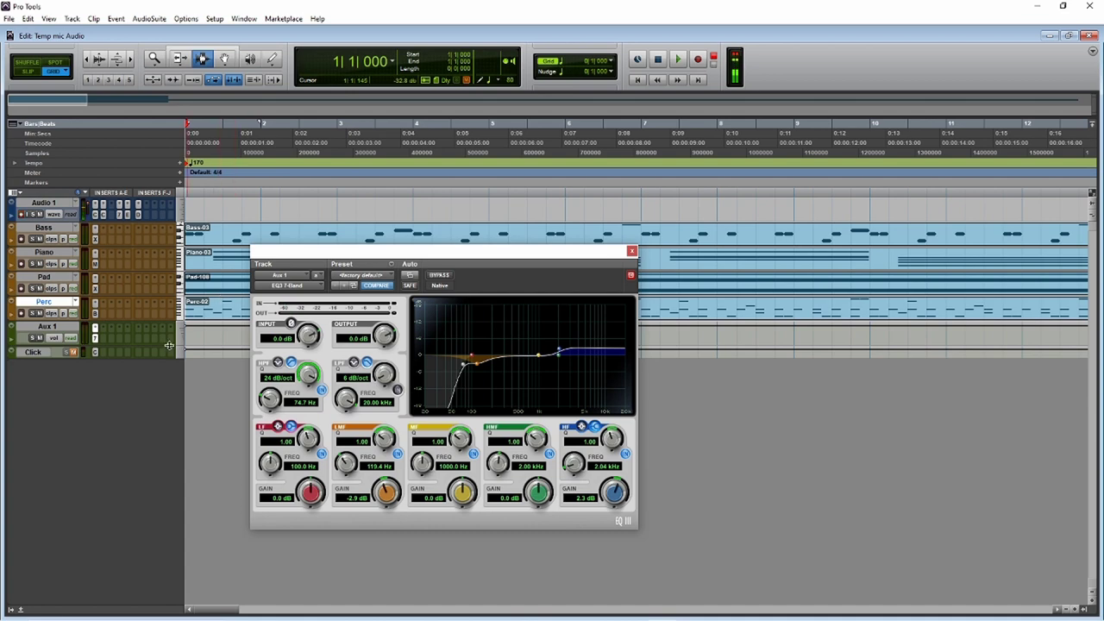
Insert a stereo Dyn3 Compressor/Limiter on Aux 1 with the Vocal Levelor preset and set its gain to 6.4 dB.
{"action": "left_click", "coordinate": [100, 332]}
{"action": "mouse_move", "coordinate": [172, 357]}
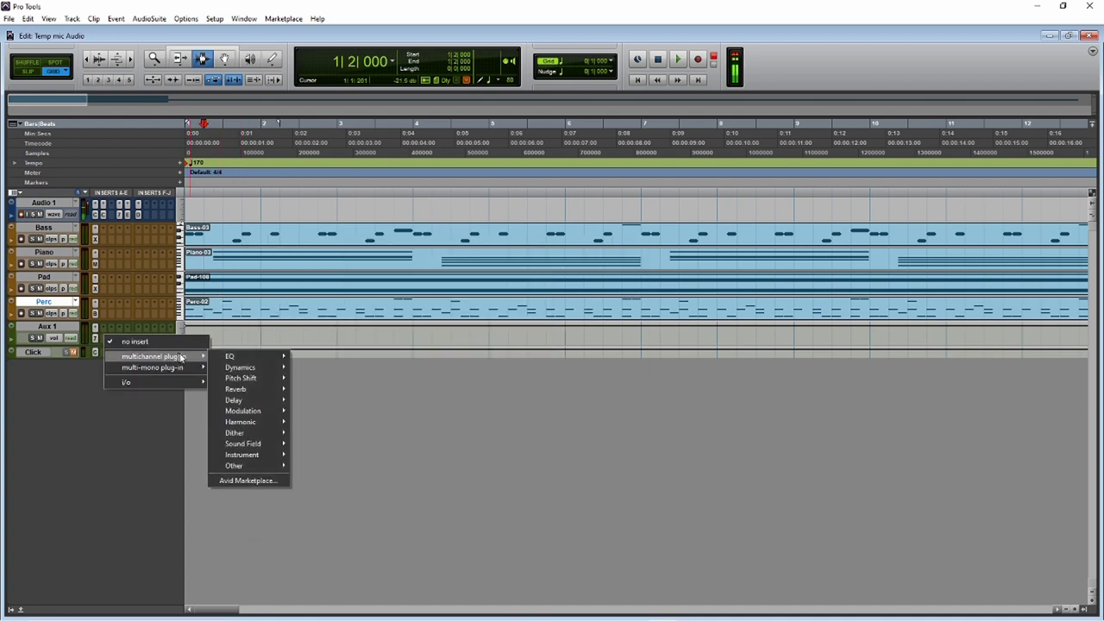
{"action": "mouse_move", "coordinate": [244, 365]}
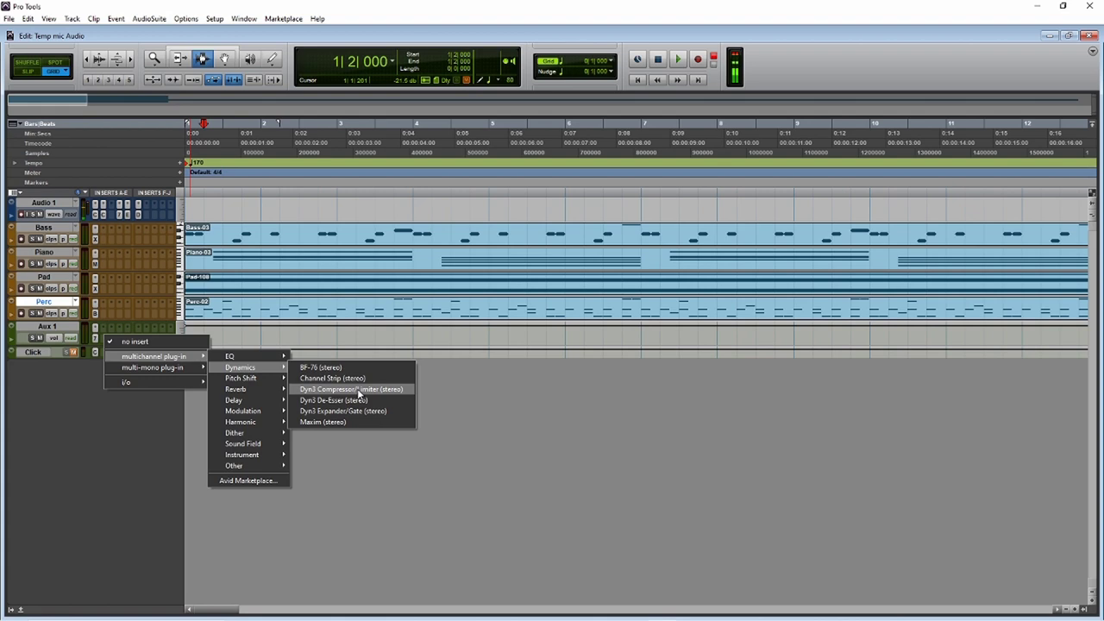
{"action": "left_click", "coordinate": [357, 388]}
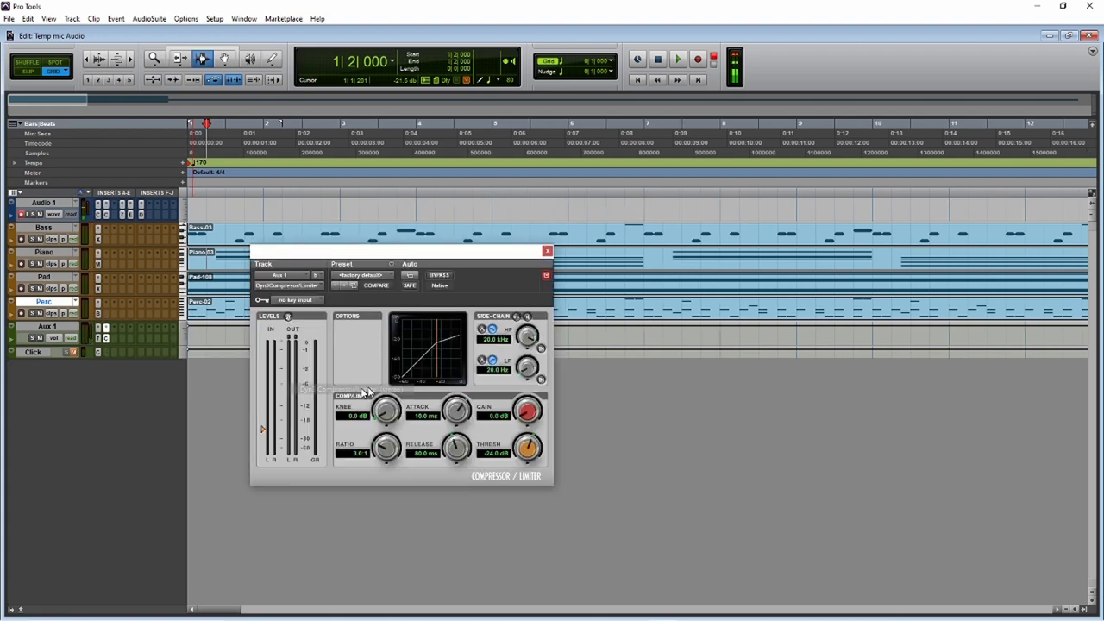
{"action": "left_click", "coordinate": [383, 278]}
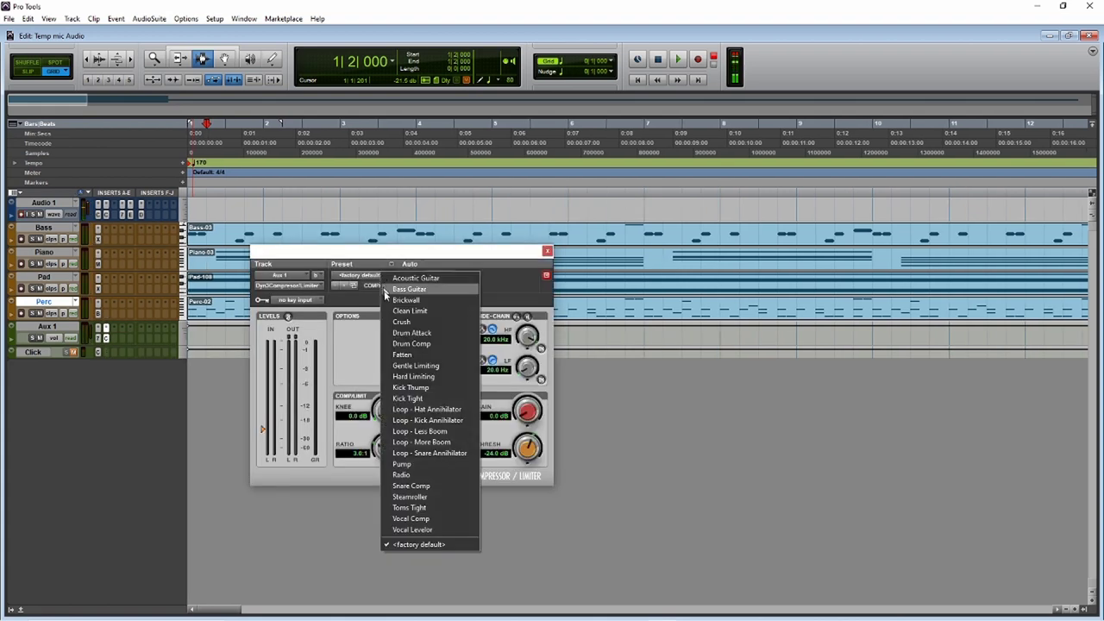
{"action": "left_click", "coordinate": [414, 529]}
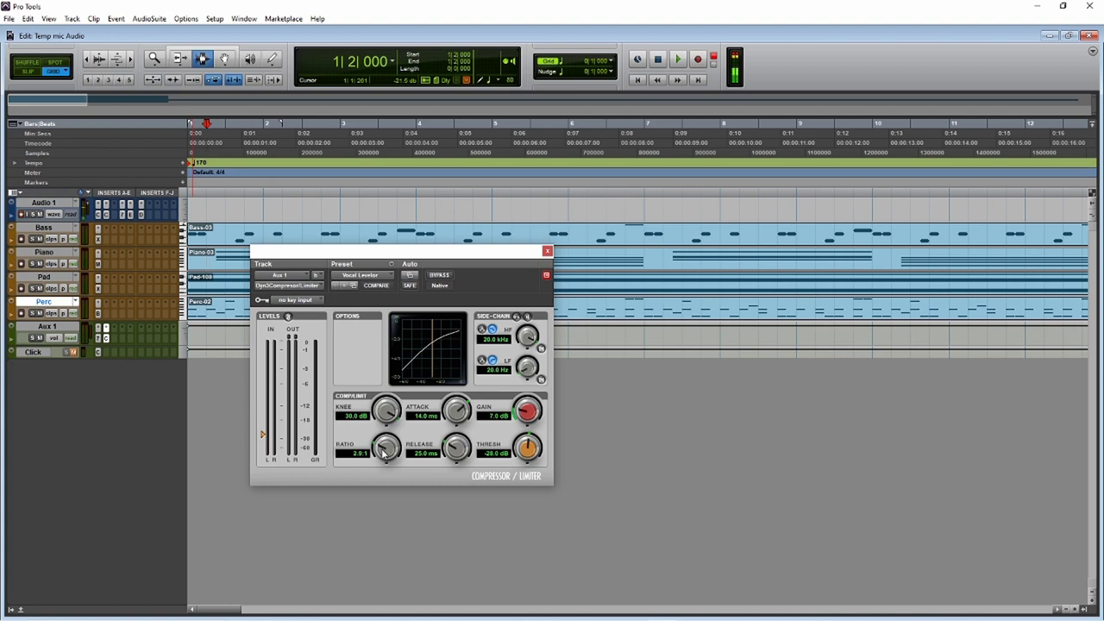
{"action": "left_click_drag", "start_coordinate": [384, 459], "coordinate": [382, 467]}
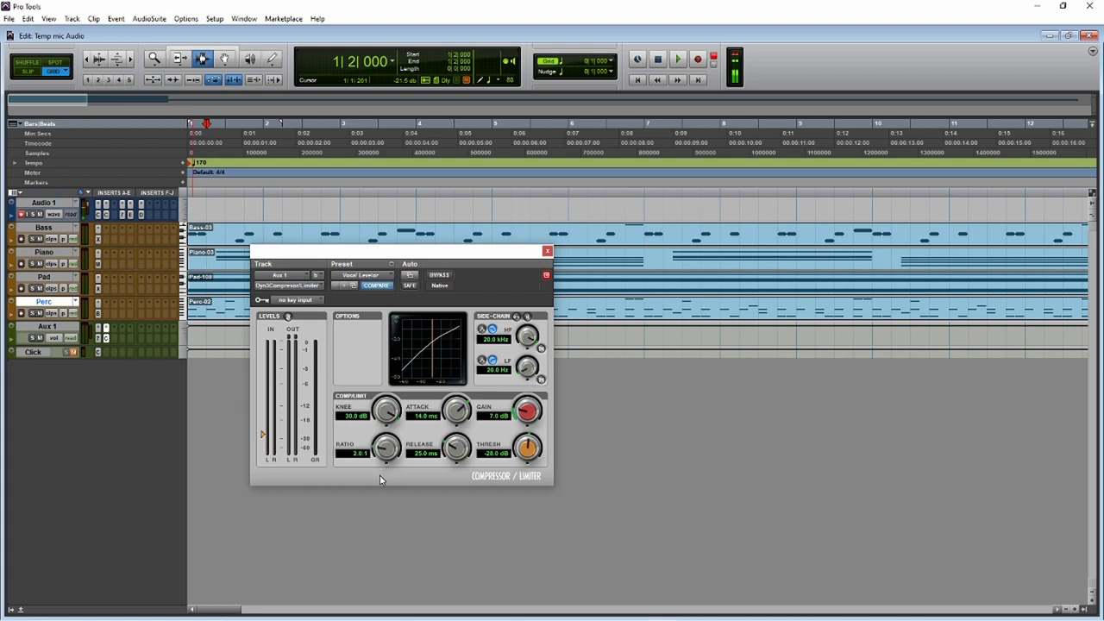
{"action": "left_click_drag", "start_coordinate": [521, 418], "coordinate": [522, 421]}
Play the arrangement from the start with the compressor bypassed and re-enable it during playback to compare the sound.
{"action": "left_click", "coordinate": [658, 60]}
{"action": "key", "text": "Return"}
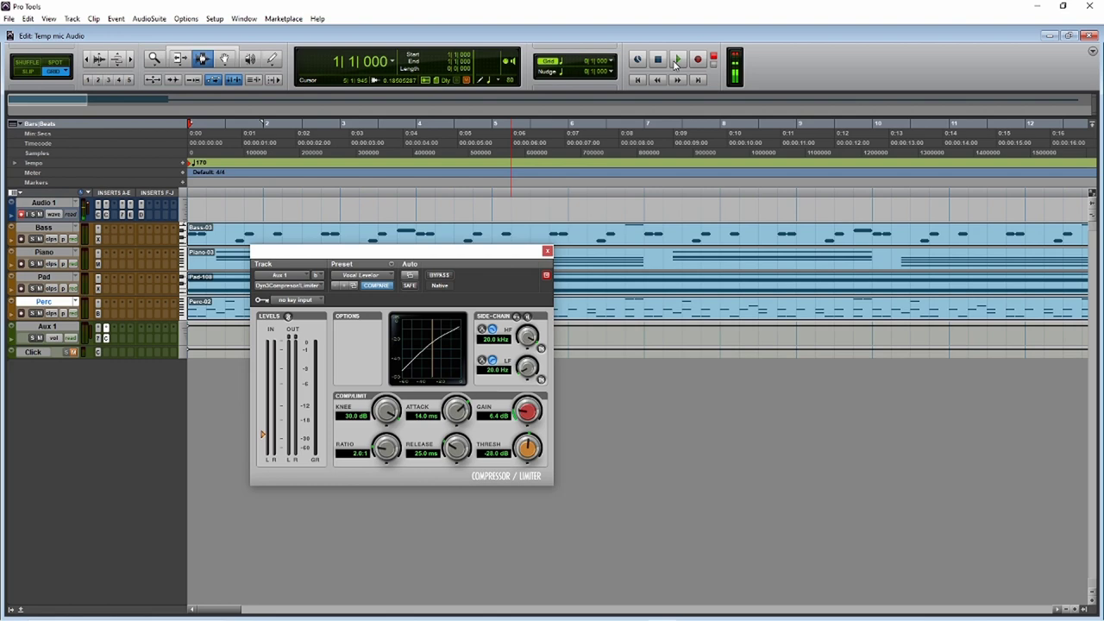
{"action": "left_click", "coordinate": [442, 275]}
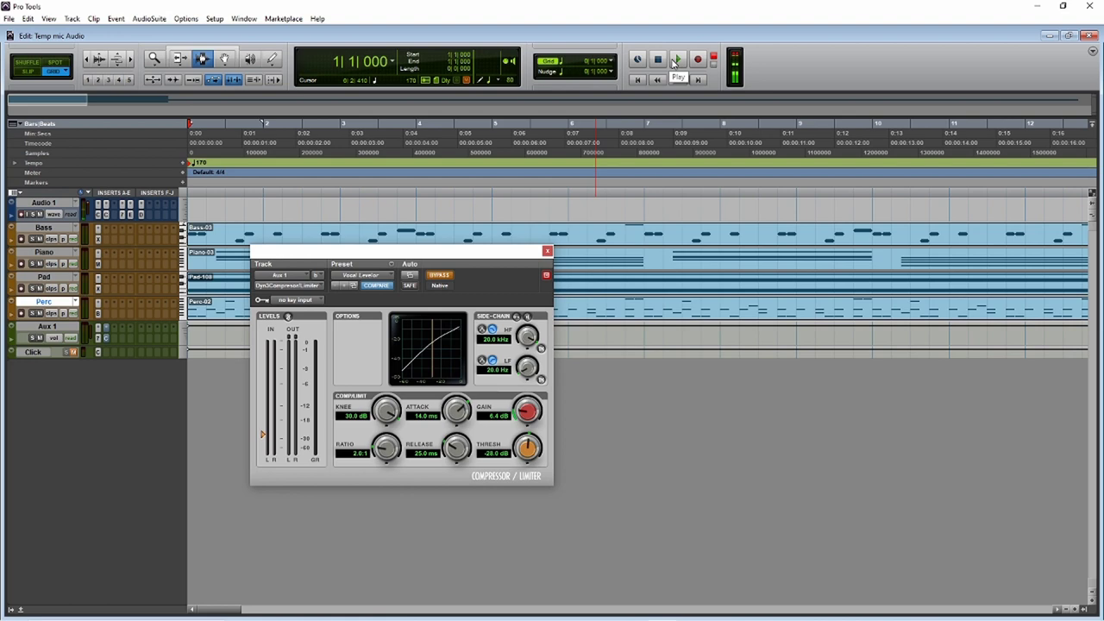
{"action": "left_click", "coordinate": [677, 60]}
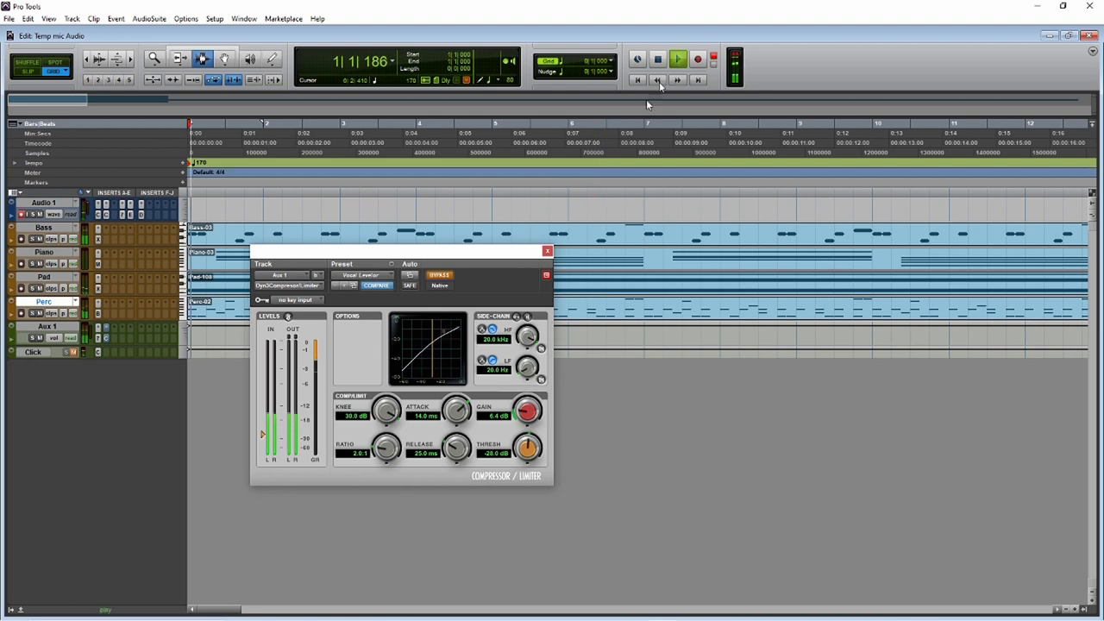
{"action": "left_click", "coordinate": [447, 275]}
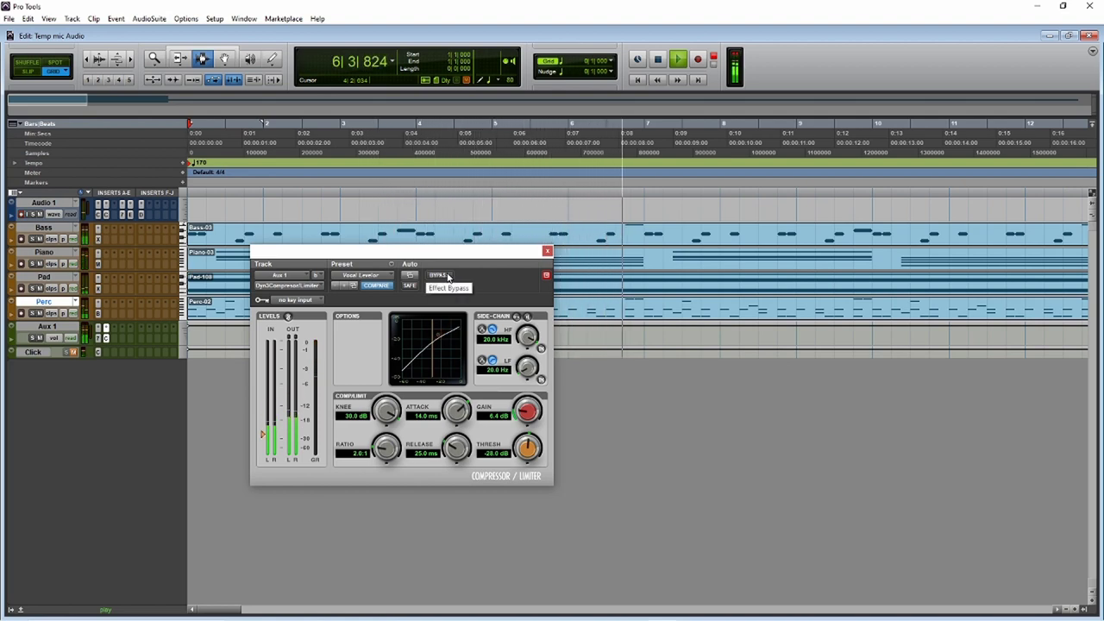
Toggle the compressor's bypass repeatedly during playback to compare the sound, leaving it active, and close its window with playback stopped.
{"action": "left_click", "coordinate": [447, 276]}
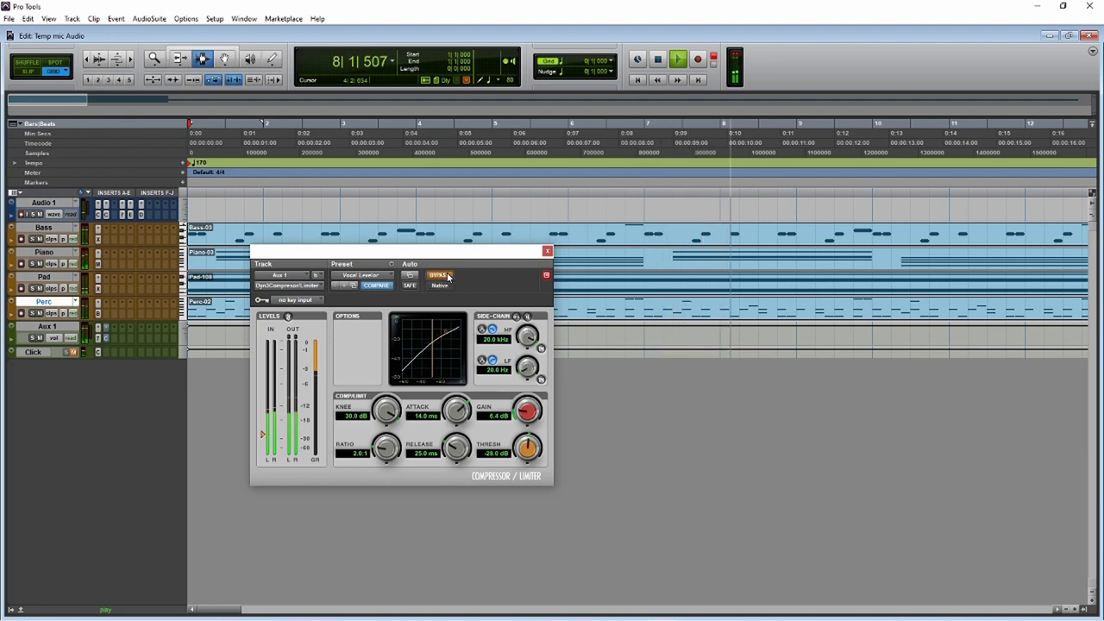
{"action": "left_click", "coordinate": [448, 276]}
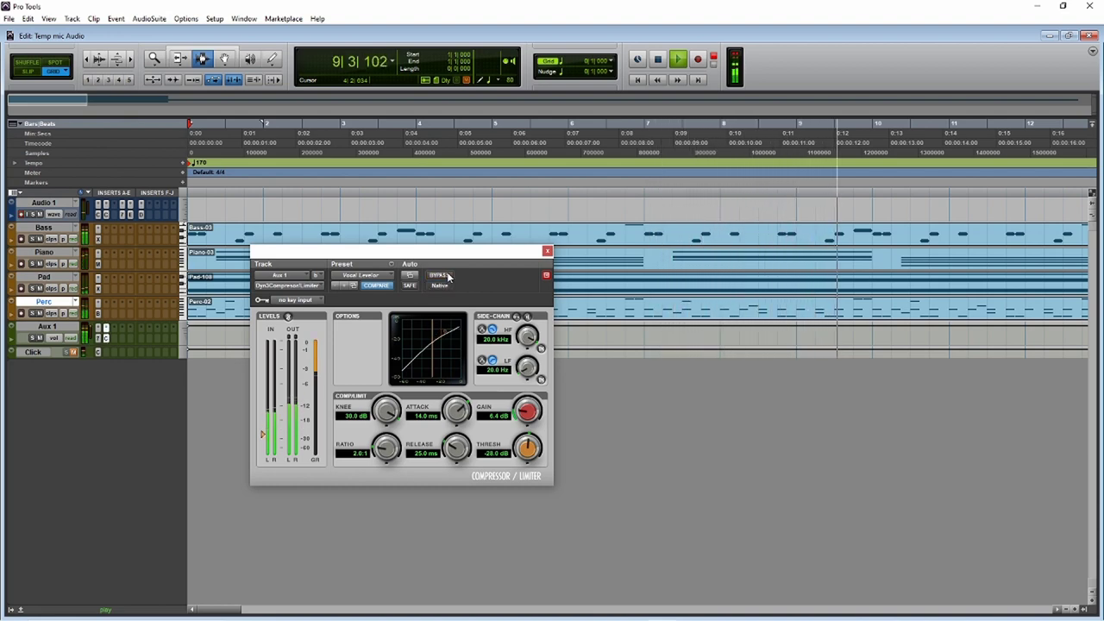
{"action": "left_click", "coordinate": [448, 276]}
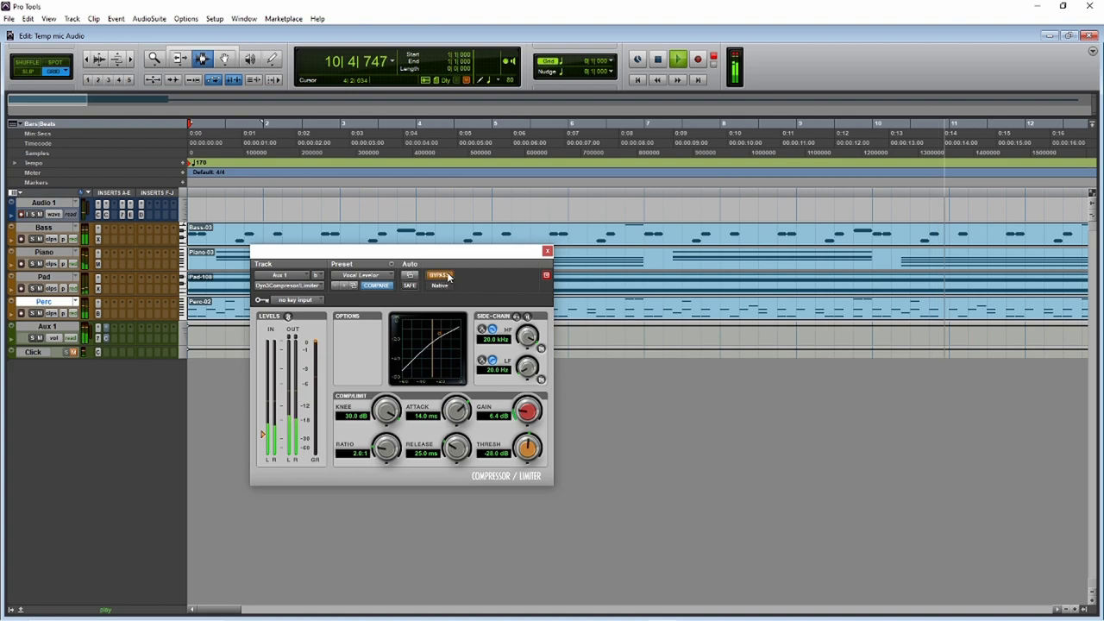
{"action": "left_click", "coordinate": [448, 276]}
{"action": "key", "text": "space"}
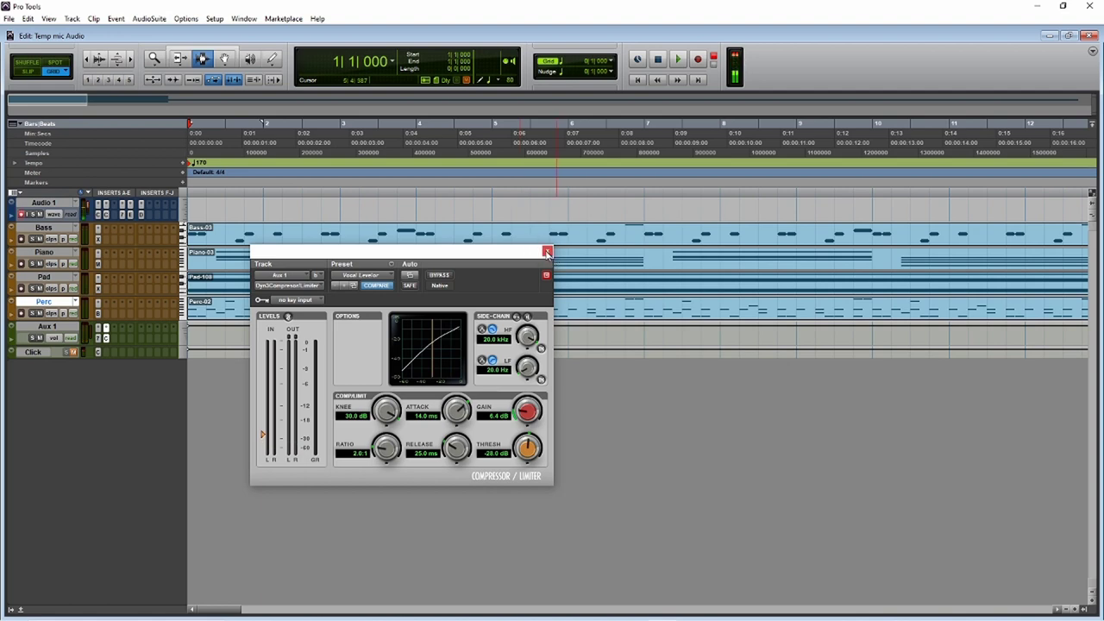
{"action": "left_click", "coordinate": [546, 251]}
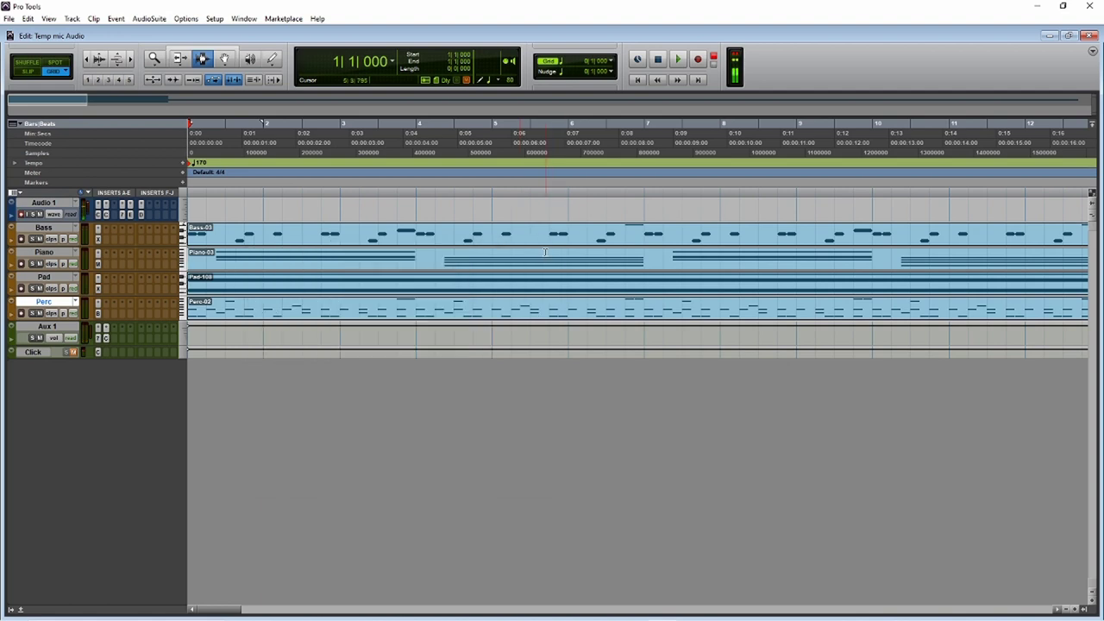
Insert a stereo AIR Reverb on Aux 1 and solo the Audio 1, Bass and Aux 1 tracks.
{"action": "left_click", "coordinate": [117, 344]}
{"action": "mouse_move", "coordinate": [197, 357]}
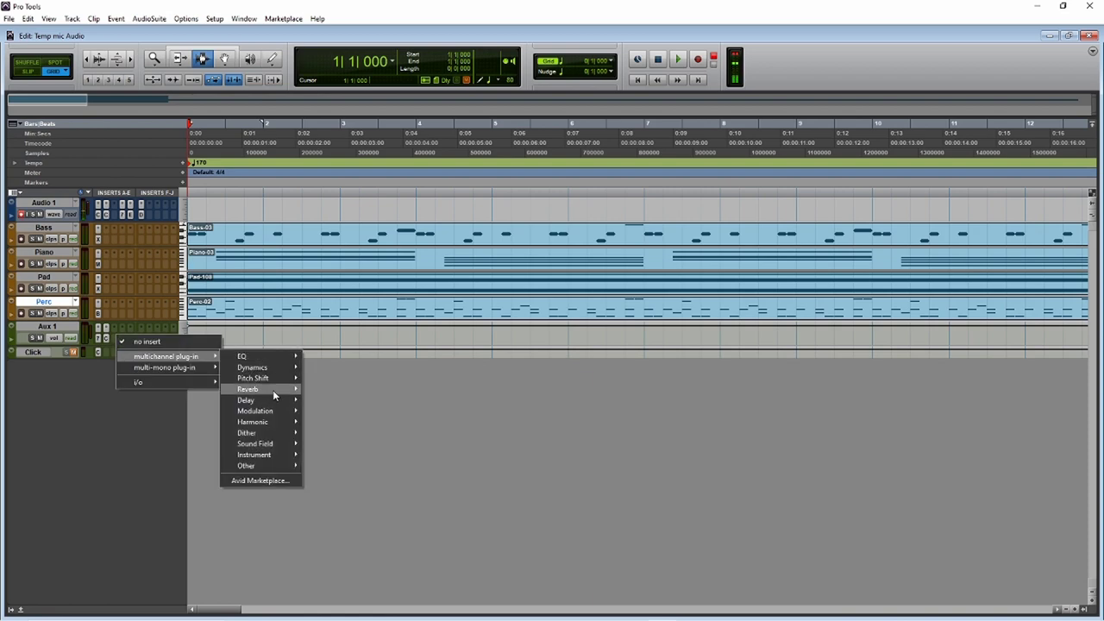
{"action": "mouse_move", "coordinate": [273, 393]}
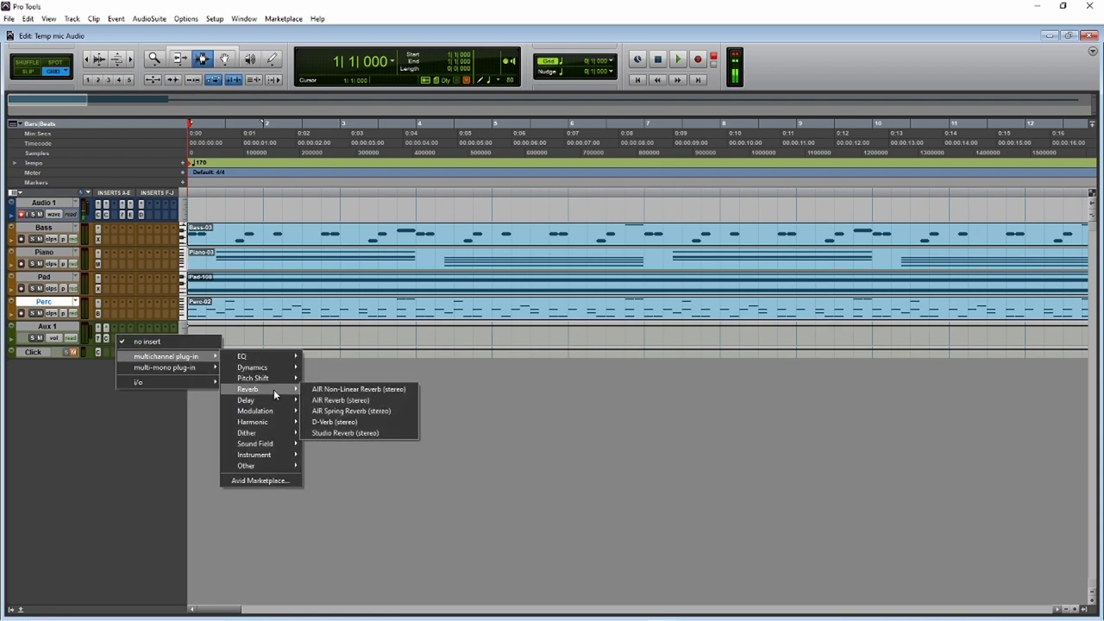
{"action": "left_click", "coordinate": [369, 402]}
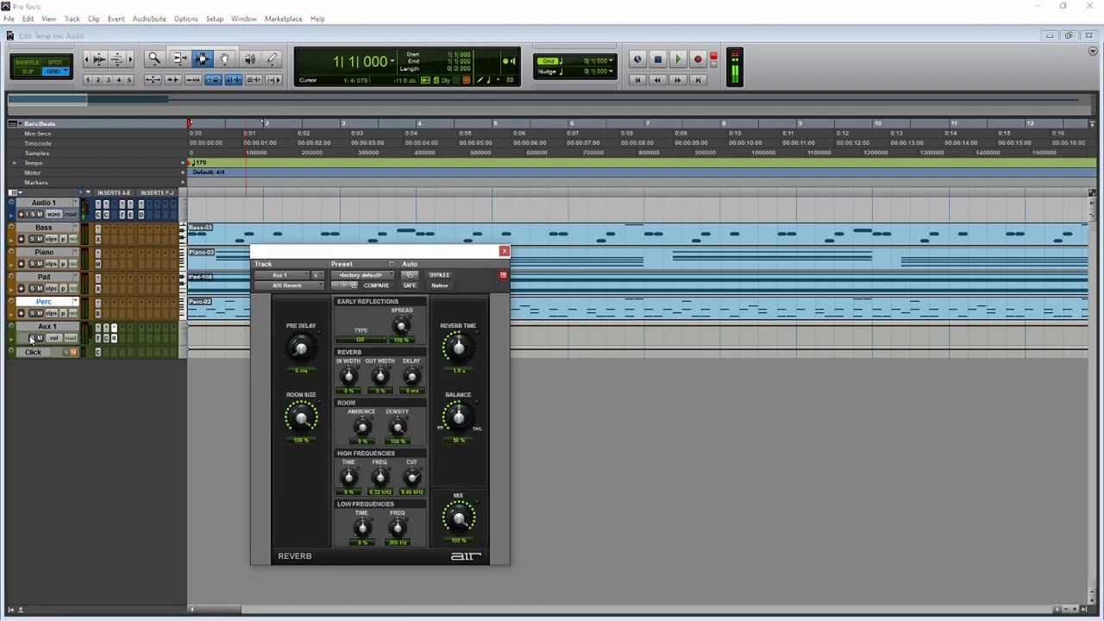
{"action": "left_click", "coordinate": [33, 214]}
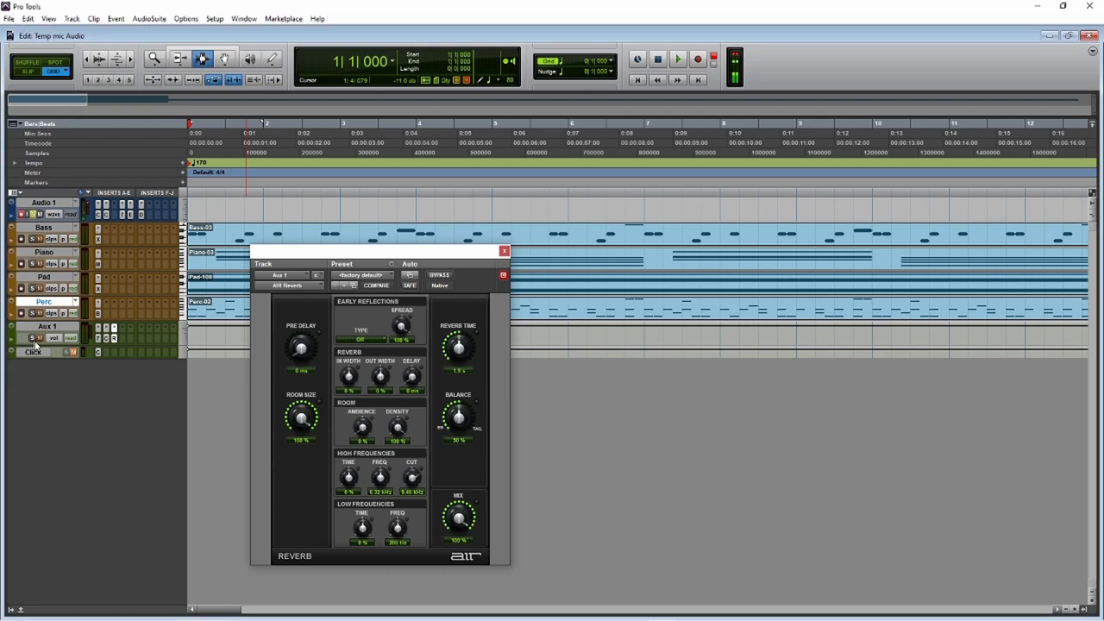
{"action": "left_click", "coordinate": [32, 239]}
Set the AIR Reverb's reverb time to 4.0 s and mix to 6%, and audition the soloed tracks from the start.
{"action": "key", "text": "Return"}
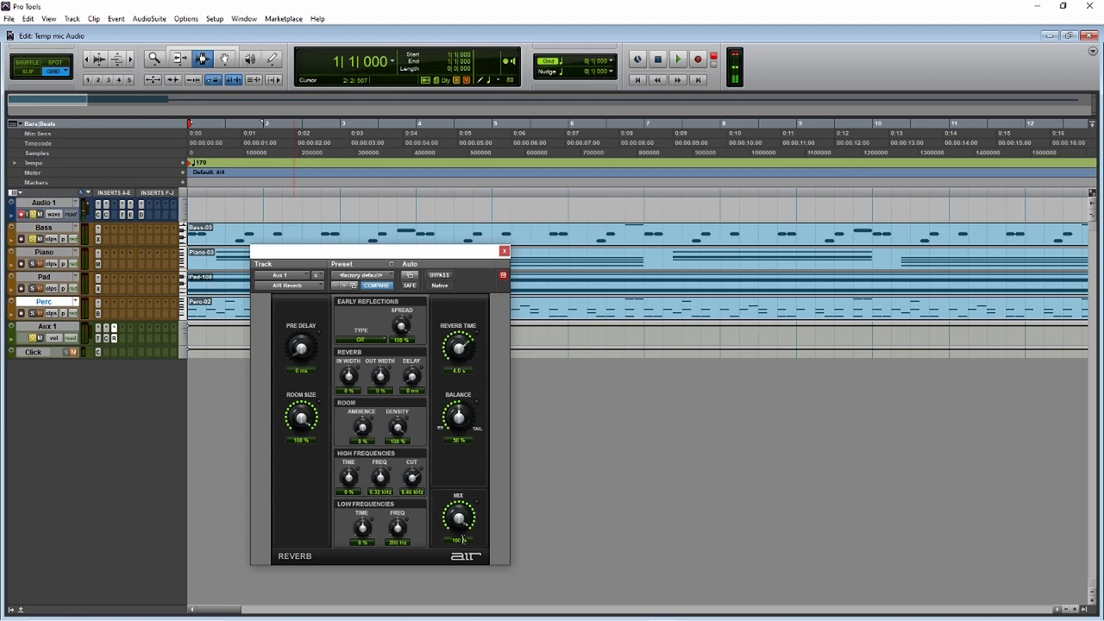
{"action": "type", "text": "6"}
{"action": "key", "text": "Return"}
{"action": "key", "text": "space"}
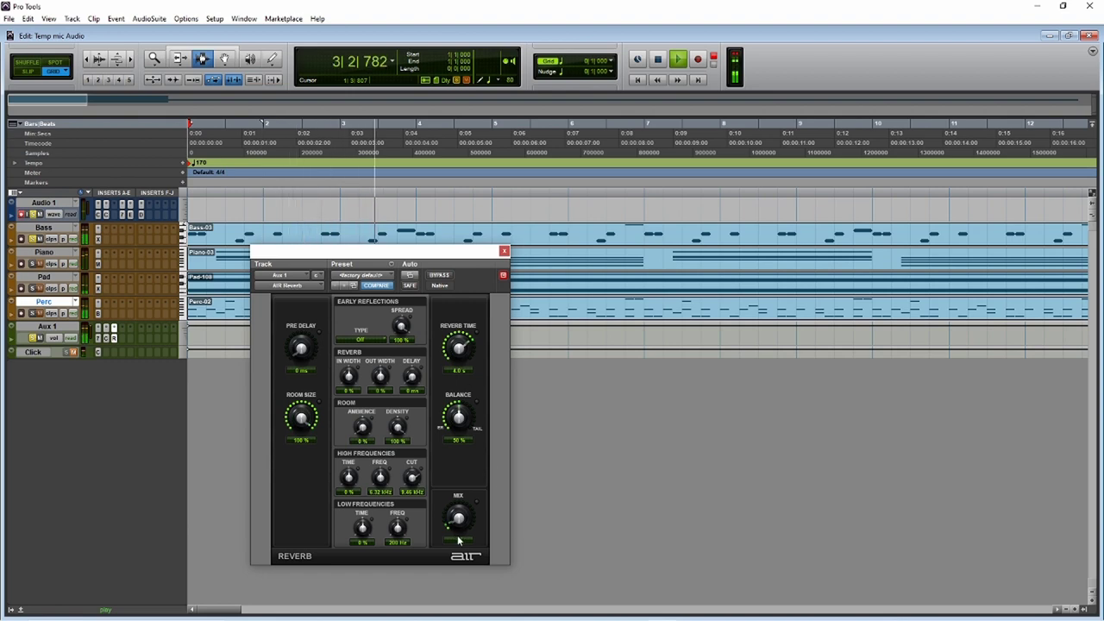
{"action": "key", "text": "space"}
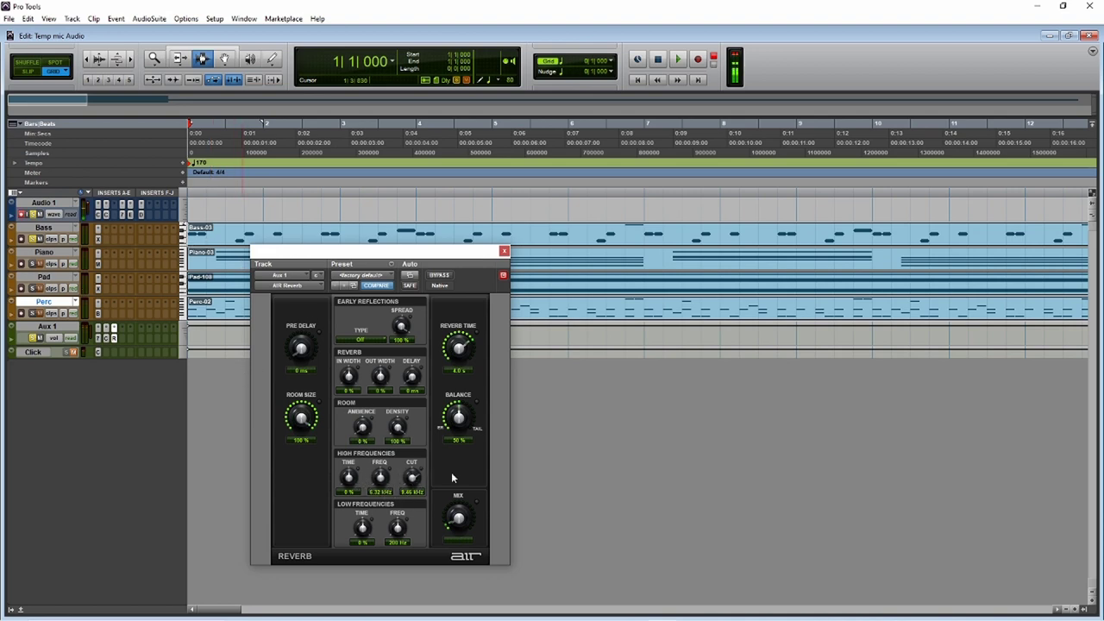
During playback, lower the reverb's high-frequency cut to about 1.7 kHz and compare the sound with the effect bypassed and active.
{"action": "key", "text": "space"}
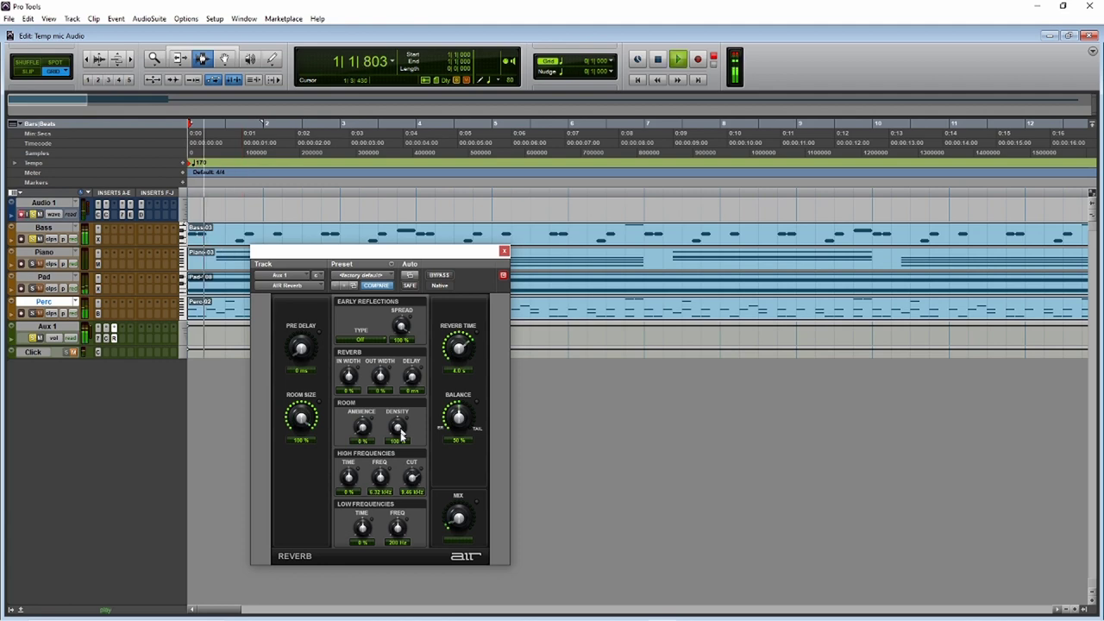
{"action": "left_click_drag", "start_coordinate": [411, 477], "coordinate": [414, 543]}
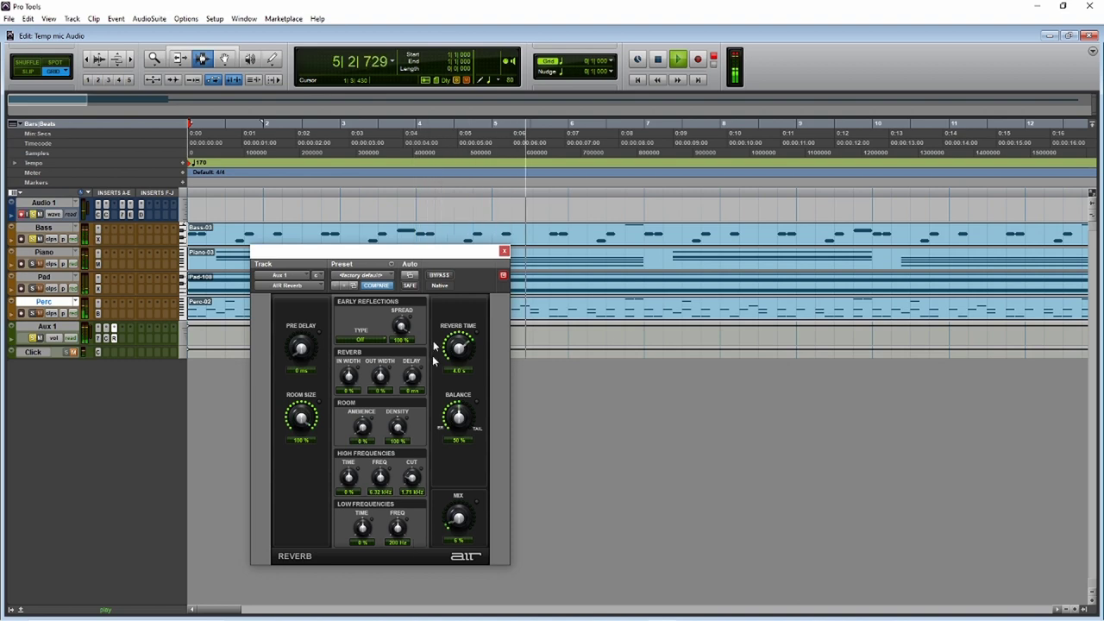
{"action": "left_click", "coordinate": [439, 276]}
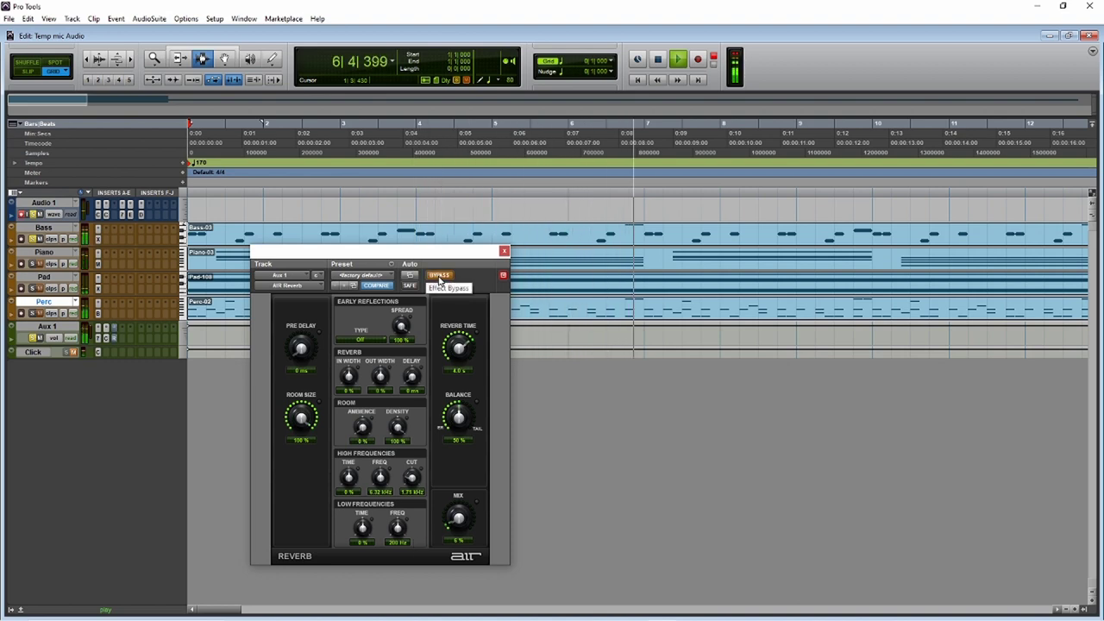
{"action": "left_click", "coordinate": [439, 275]}
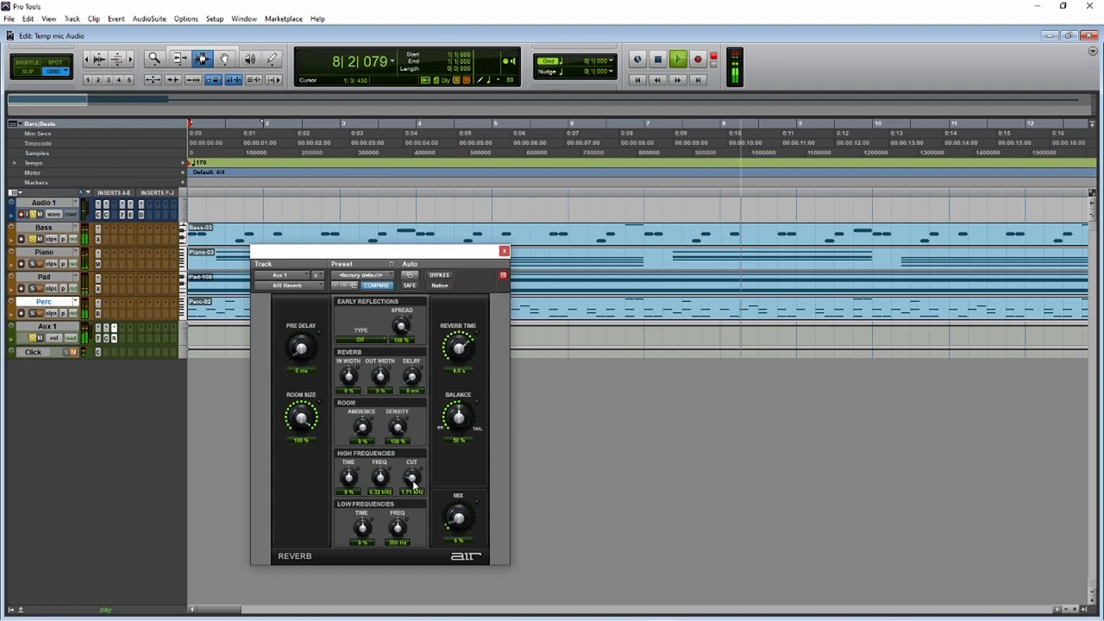
{"action": "key", "text": "space"}
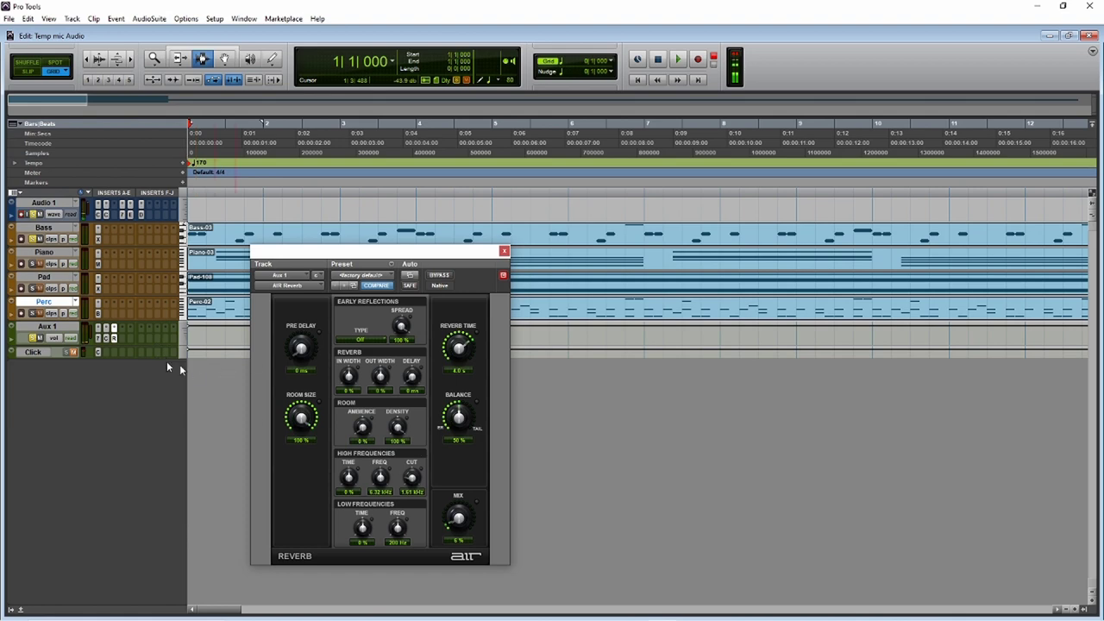
Close the AIR Reverb window and unsolo the Aux 1, Bass and Audio 1 tracks.
{"action": "left_click", "coordinate": [504, 253]}
{"action": "left_click", "coordinate": [32, 337]}
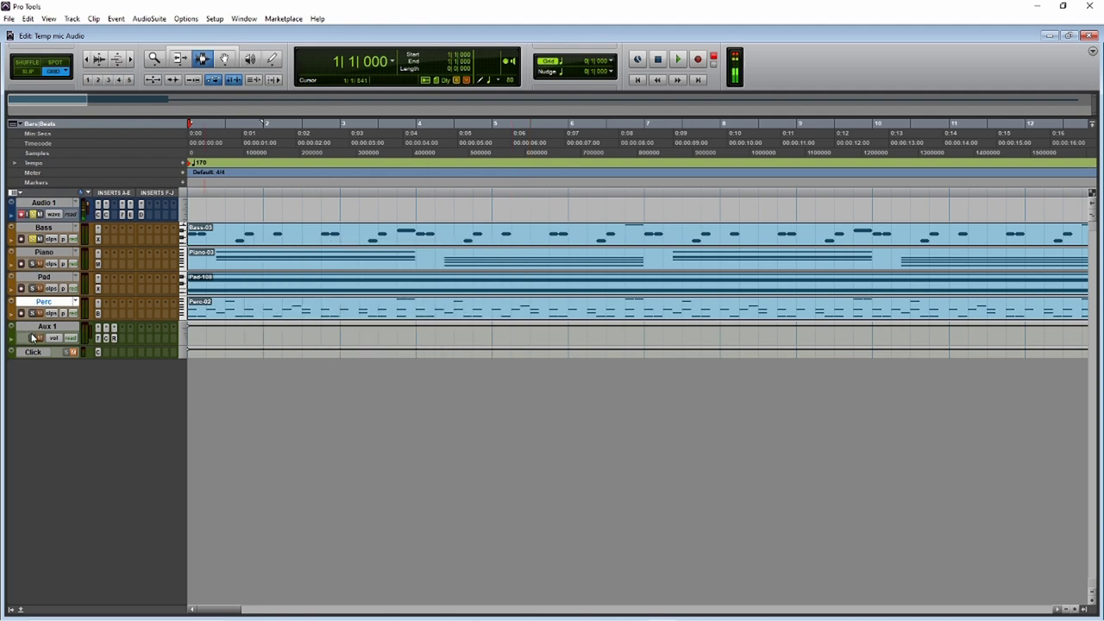
{"action": "left_click", "coordinate": [32, 213]}
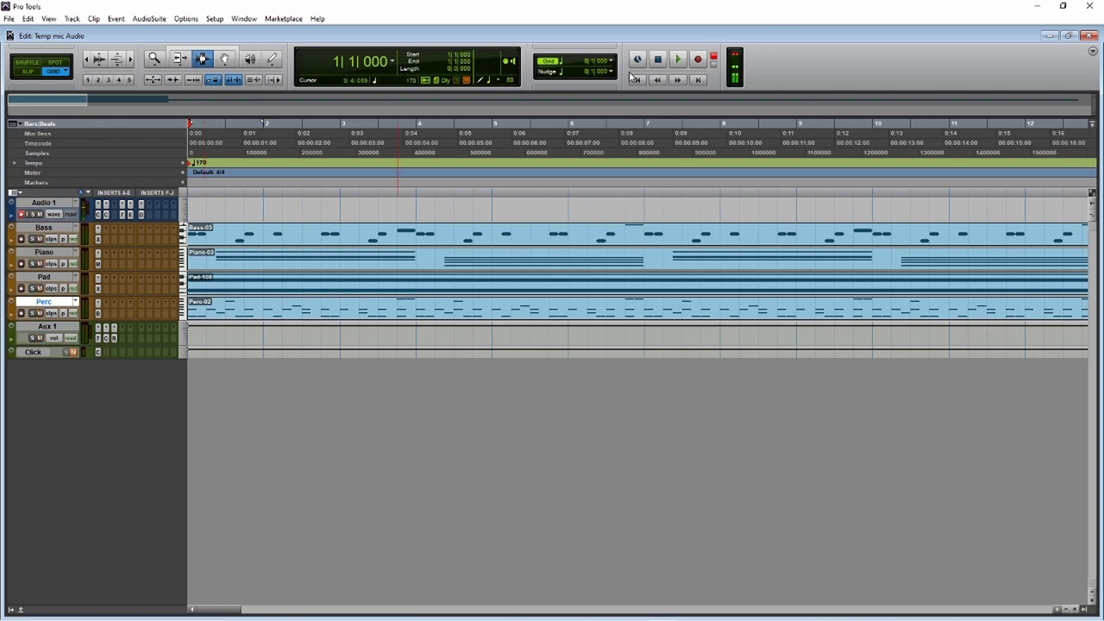
Play the full mix from the start and view the full length of the instrument clips in the timeline.
{"action": "left_click", "coordinate": [680, 62]}
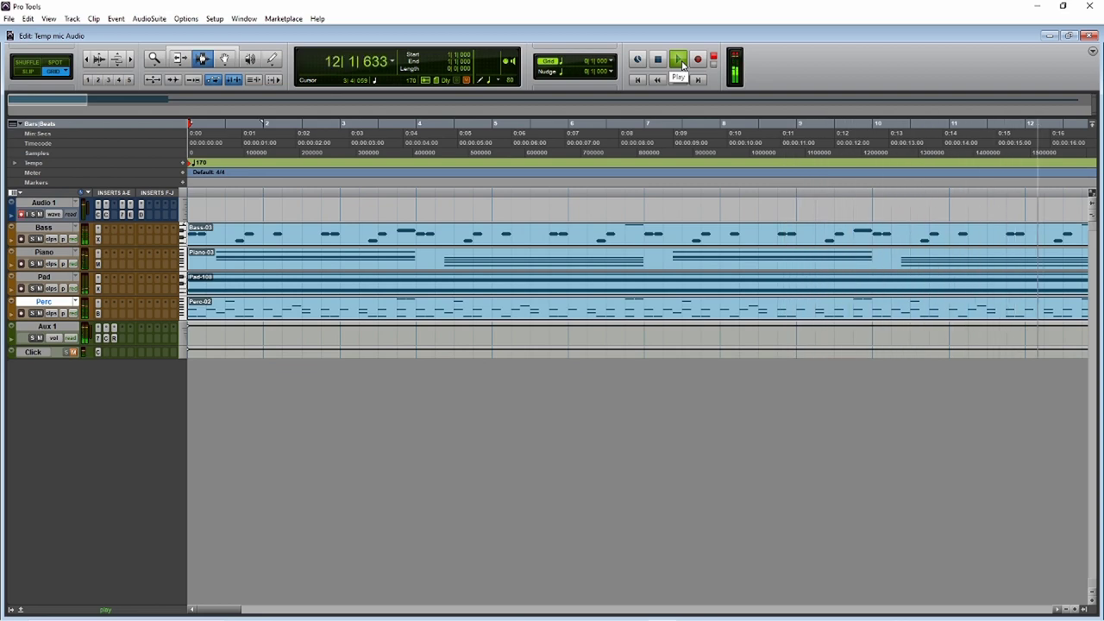
{"action": "left_click", "coordinate": [681, 62]}
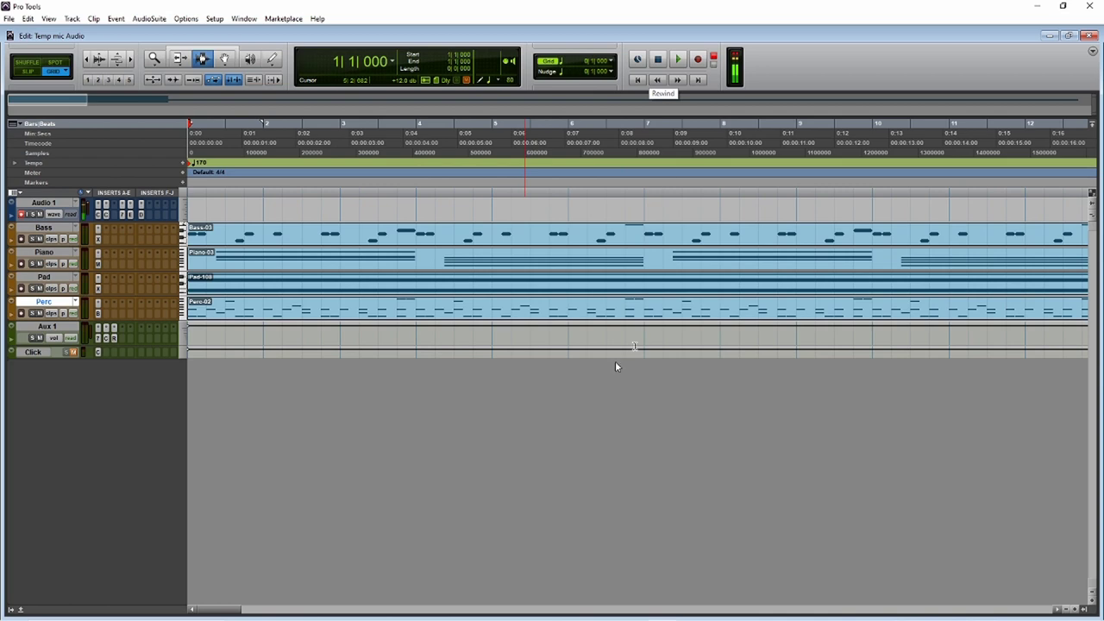
{"action": "key", "text": "ctrl+["}
{"action": "key", "text": "ctrl+["}
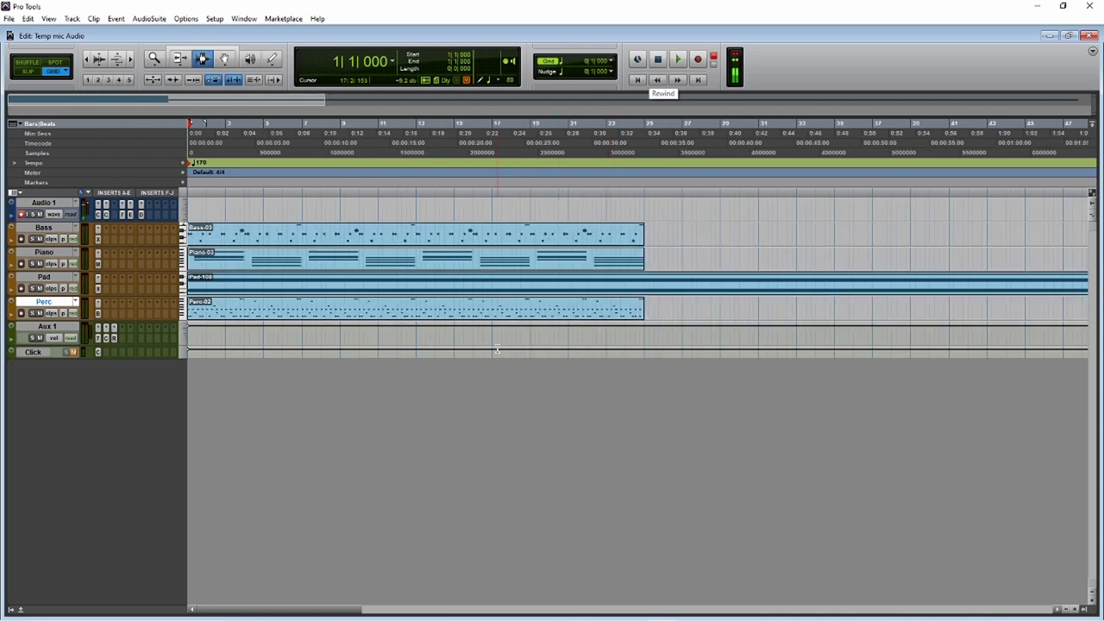